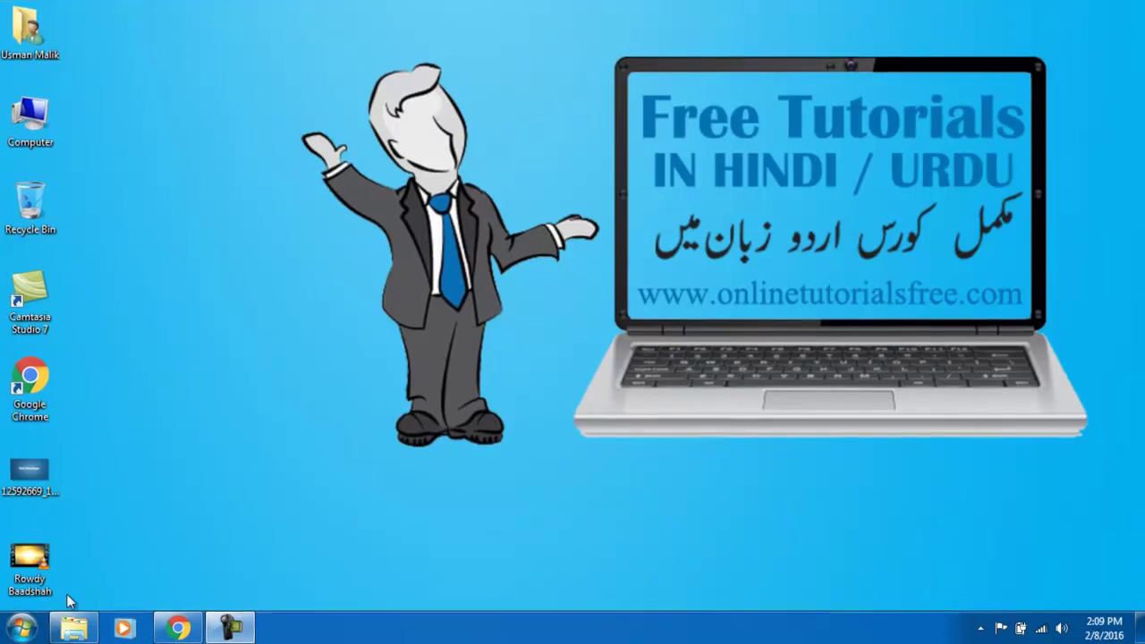
- Launch Microsoft Word from the Start menu search using 'winword'
{"action": "left_click", "coordinate": [25, 629]}
{"action": "type", "text": "winword"}
{"action": "key", "text": "Return"}
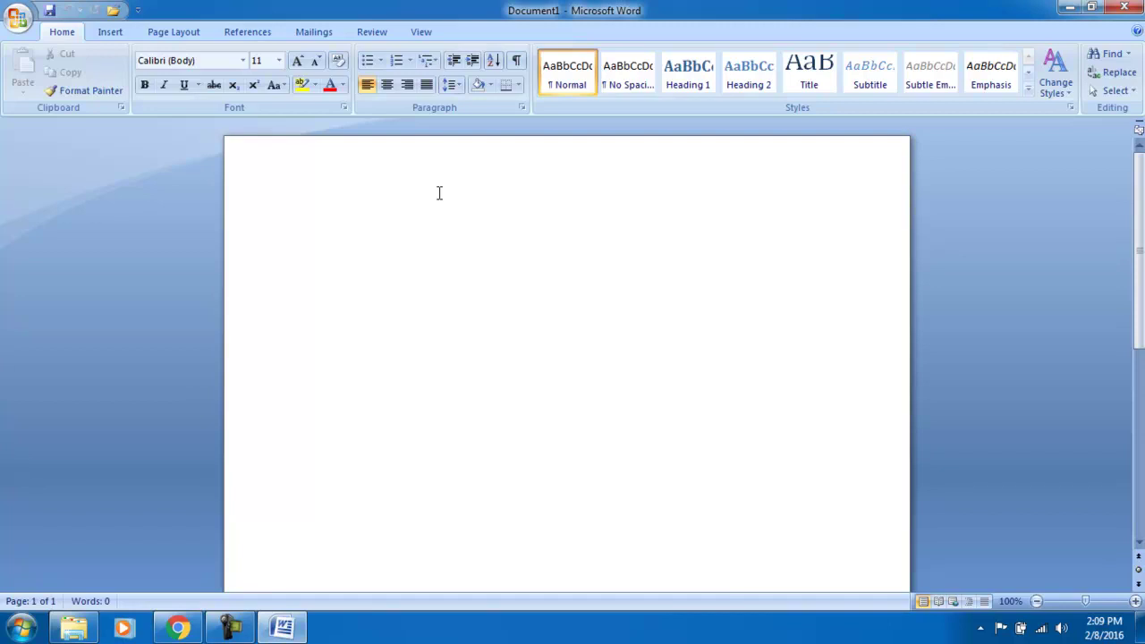
- Set the font size to 28 pt
{"action": "scroll", "coordinate": [468, 192], "scroll_direction": "down", "scroll_amount": 10}
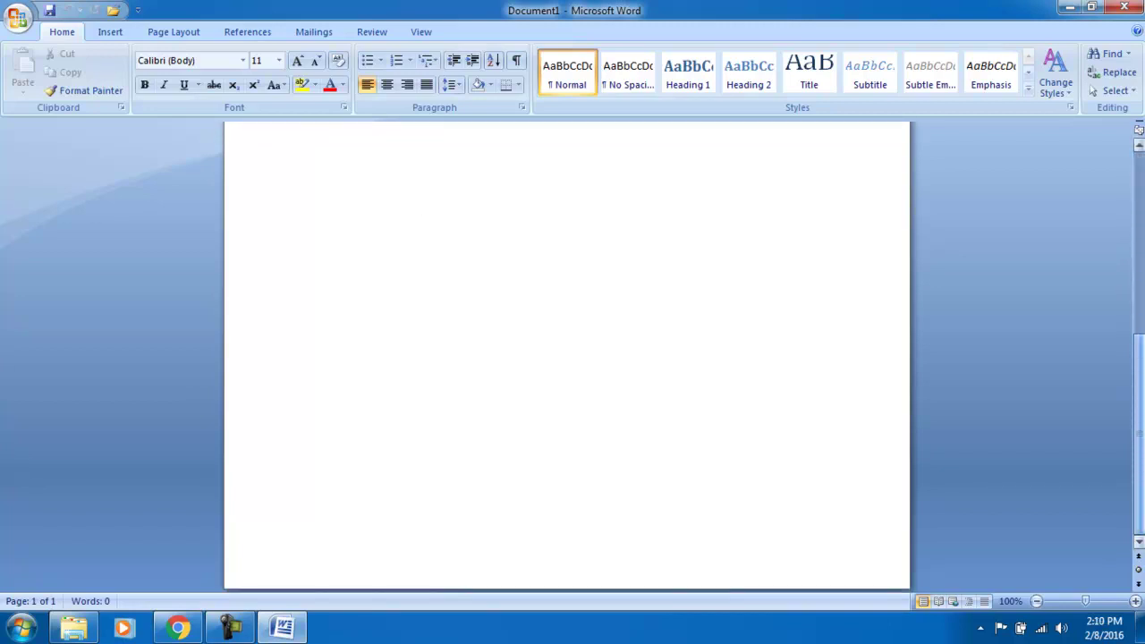
{"action": "scroll", "coordinate": [175, 178], "scroll_direction": "up", "scroll_amount": 2}
{"action": "scroll", "coordinate": [175, 179], "scroll_direction": "up", "scroll_amount": 5}
{"action": "scroll", "coordinate": [176, 179], "scroll_direction": "up", "scroll_amount": 3}
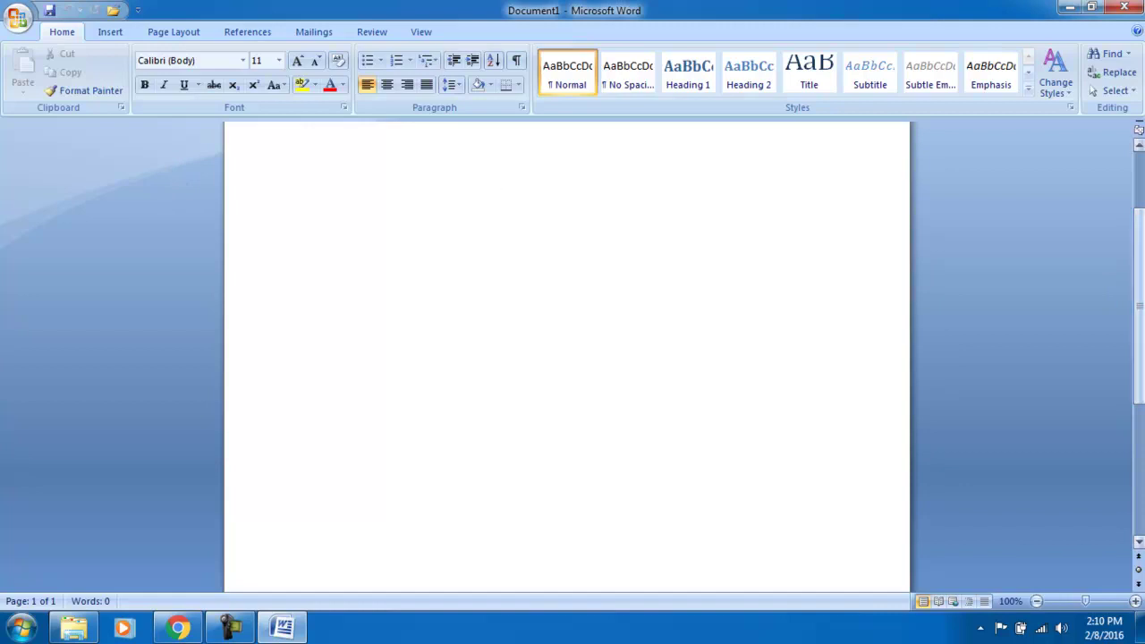
{"action": "scroll", "coordinate": [334, 216], "scroll_direction": "up", "scroll_amount": 1}
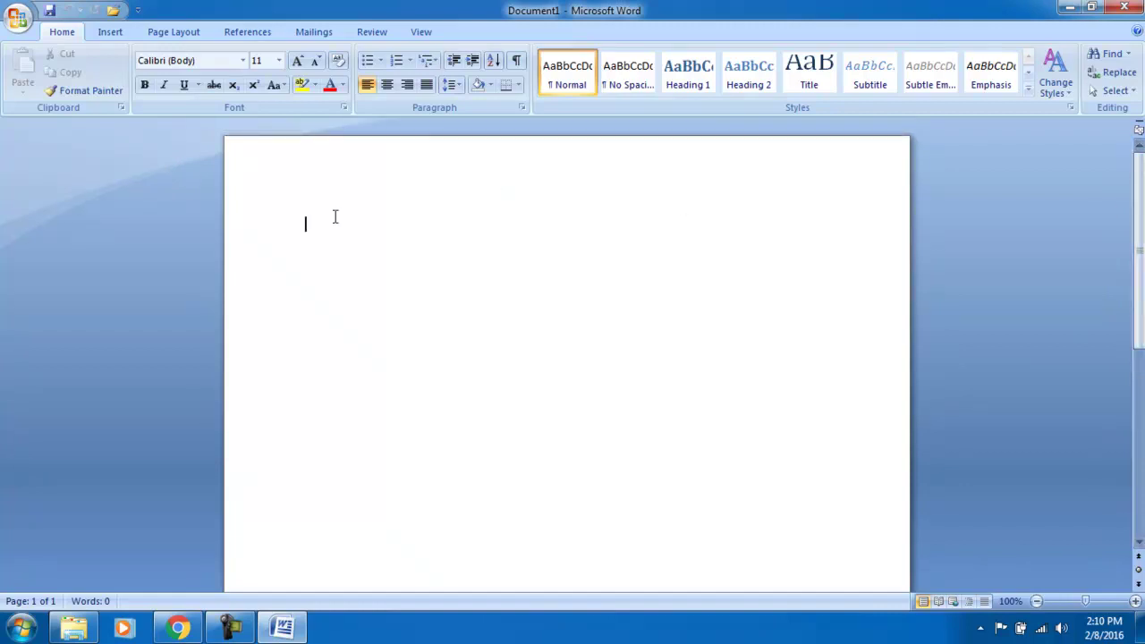
{"action": "left_click", "coordinate": [278, 60]}
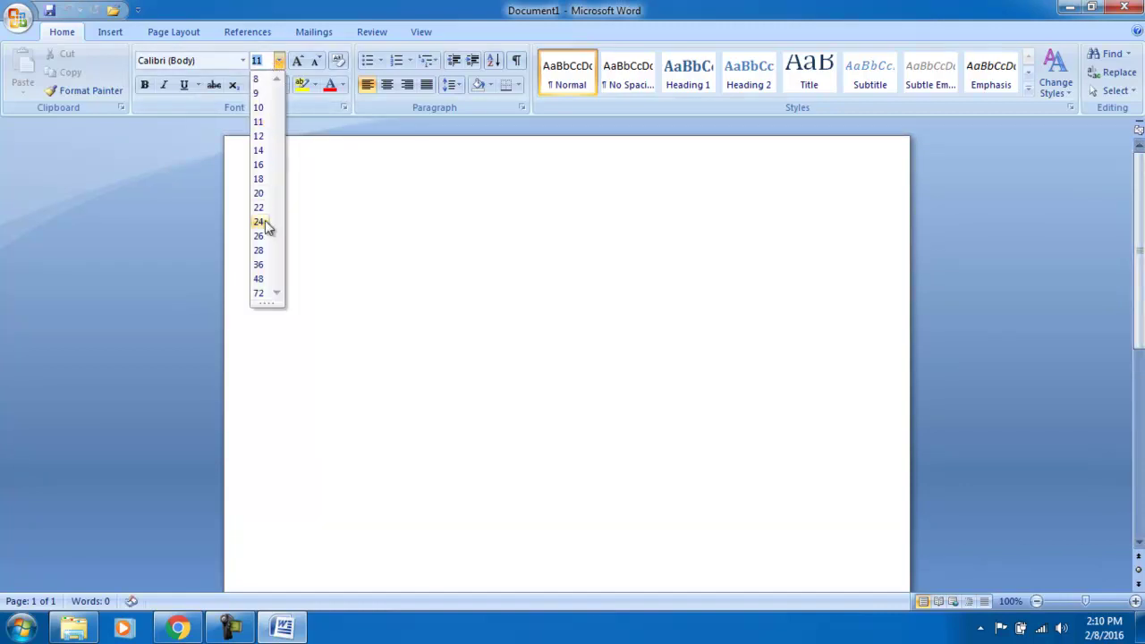
{"action": "left_click", "coordinate": [257, 251]}
- Generate two paragraphs of sample text with =rand(2)
{"action": "type", "text": "=r"}
{"action": "key", "text": "BackSpace"}
{"action": "key", "text": "BackSpace"}
{"action": "type", "text": "and()"}
{"action": "key", "text": "Left"}
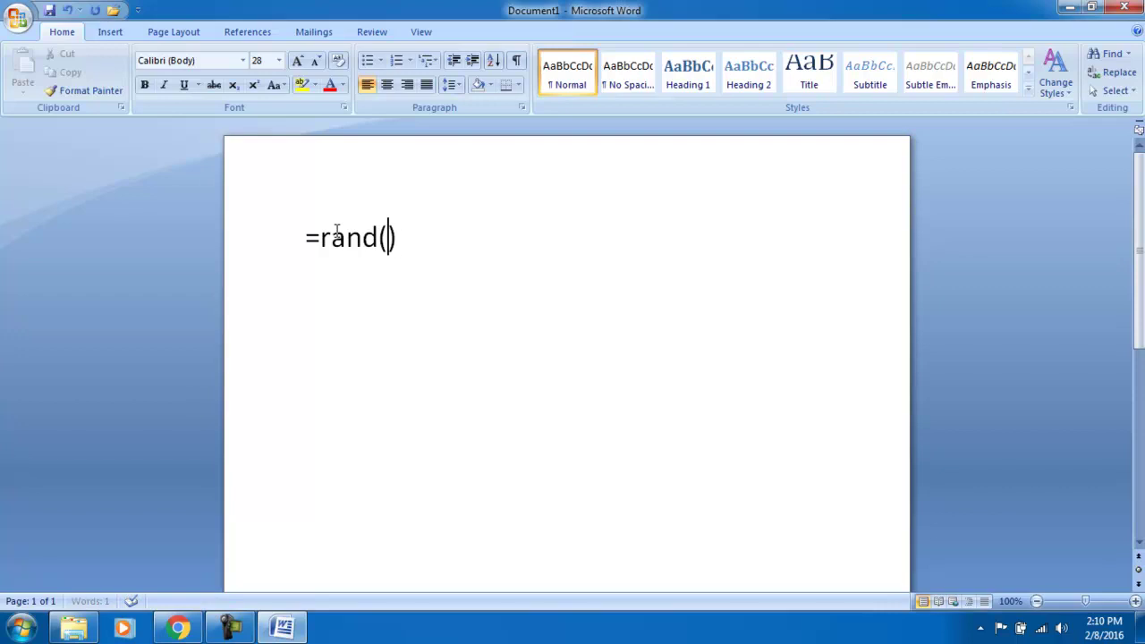
{"action": "type", "text": "2"}
{"action": "key", "text": "Right"}
{"action": "key", "text": "Return"}
{"action": "left_click_drag", "start_coordinate": [1134, 379], "coordinate": [1134, 205]}
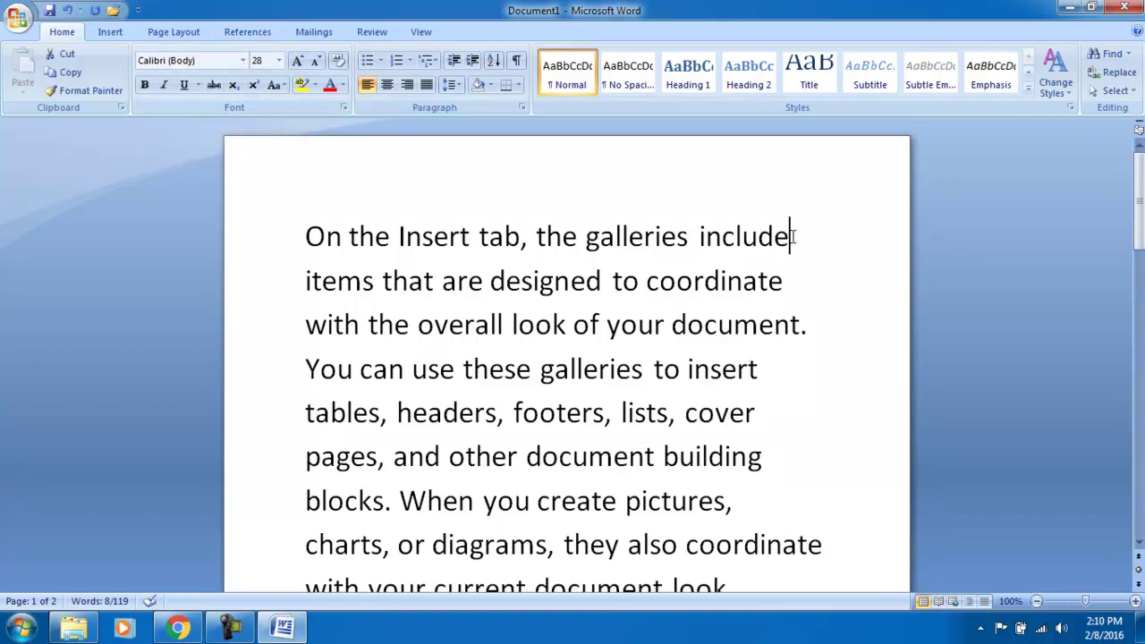
{"action": "left_click", "coordinate": [232, 229]}
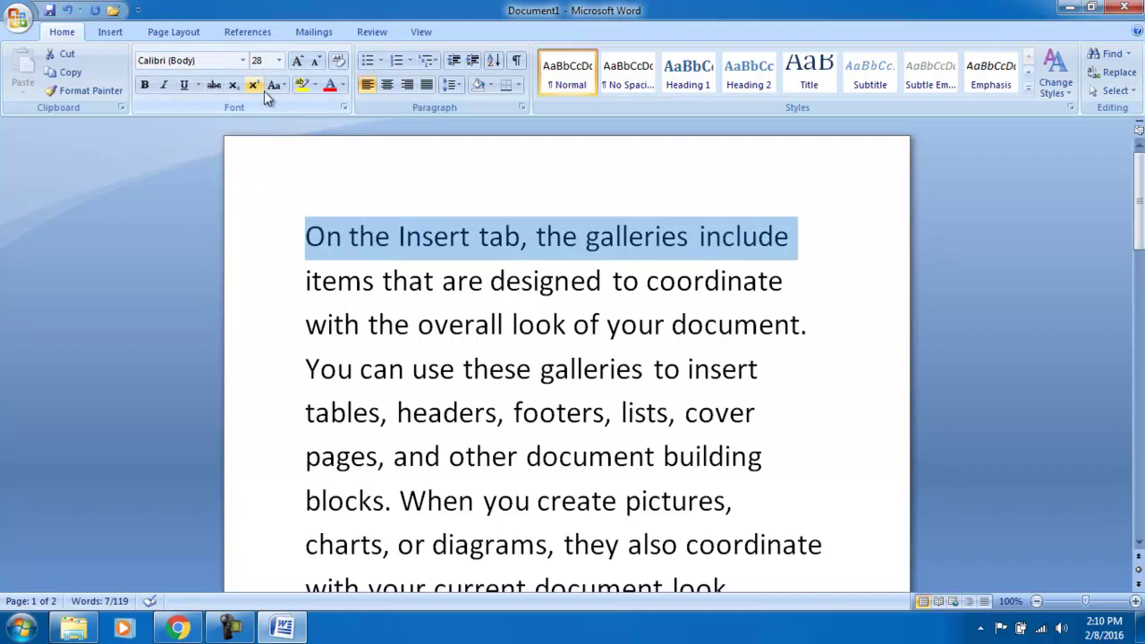
{"action": "left_click", "coordinate": [243, 62]}
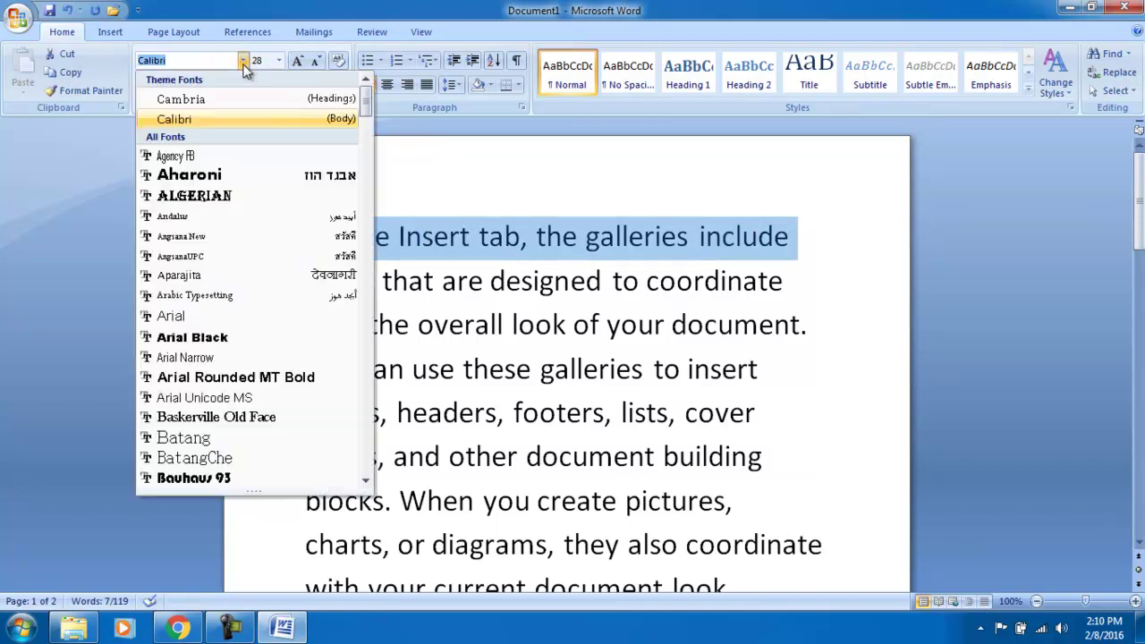
{"action": "left_click", "coordinate": [194, 195]}
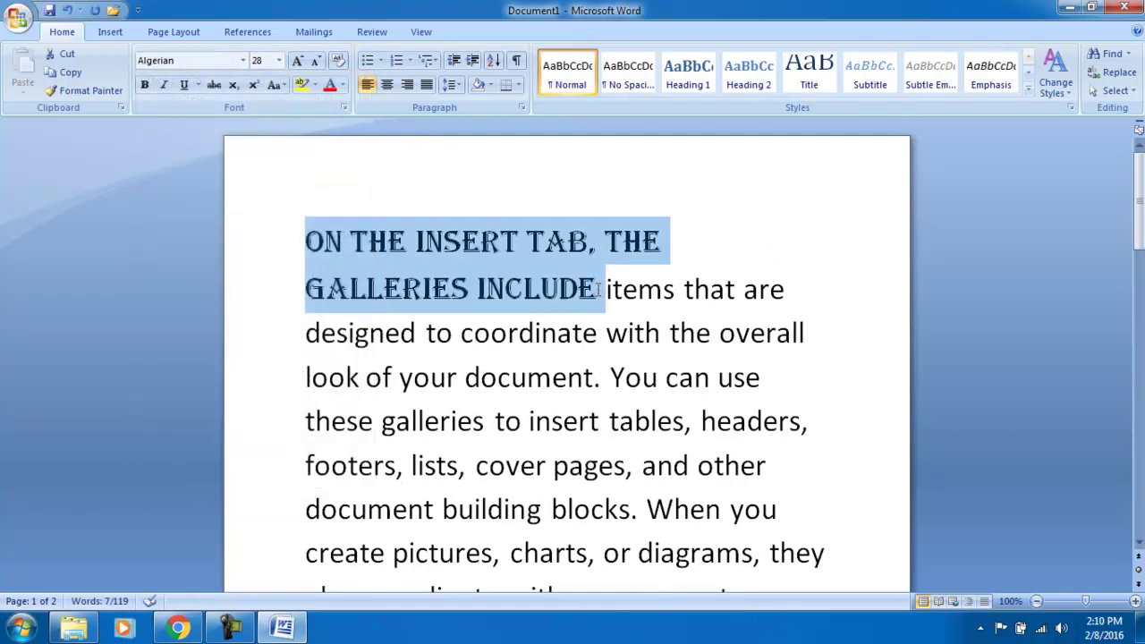
{"action": "left_click", "coordinate": [599, 291]}
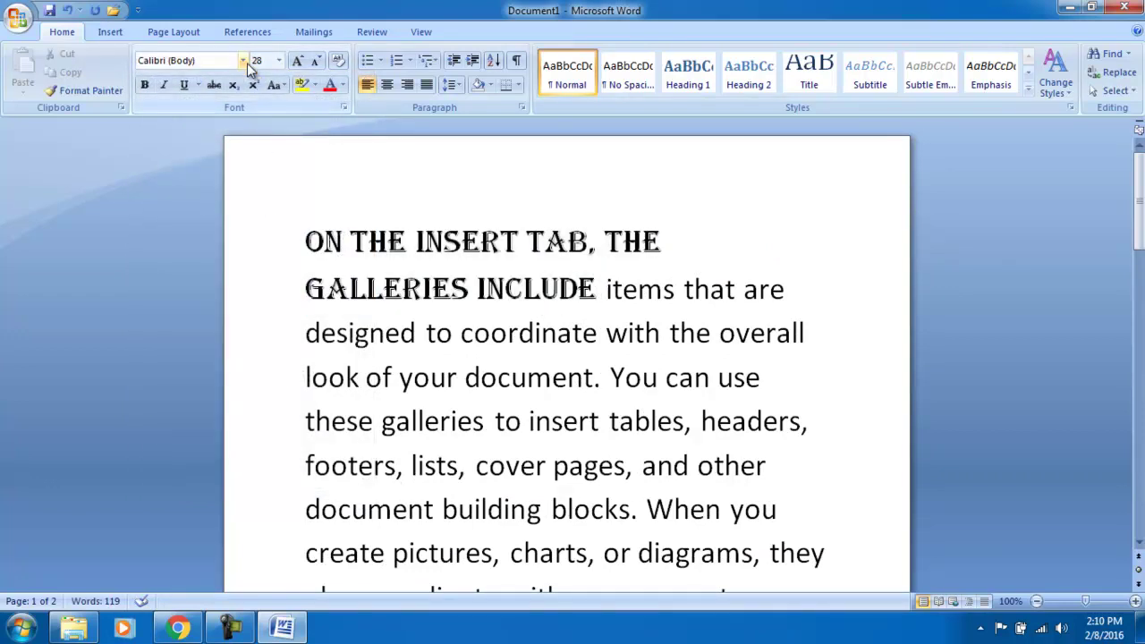
{"action": "left_click_drag", "start_coordinate": [306, 333], "coordinate": [606, 289]}
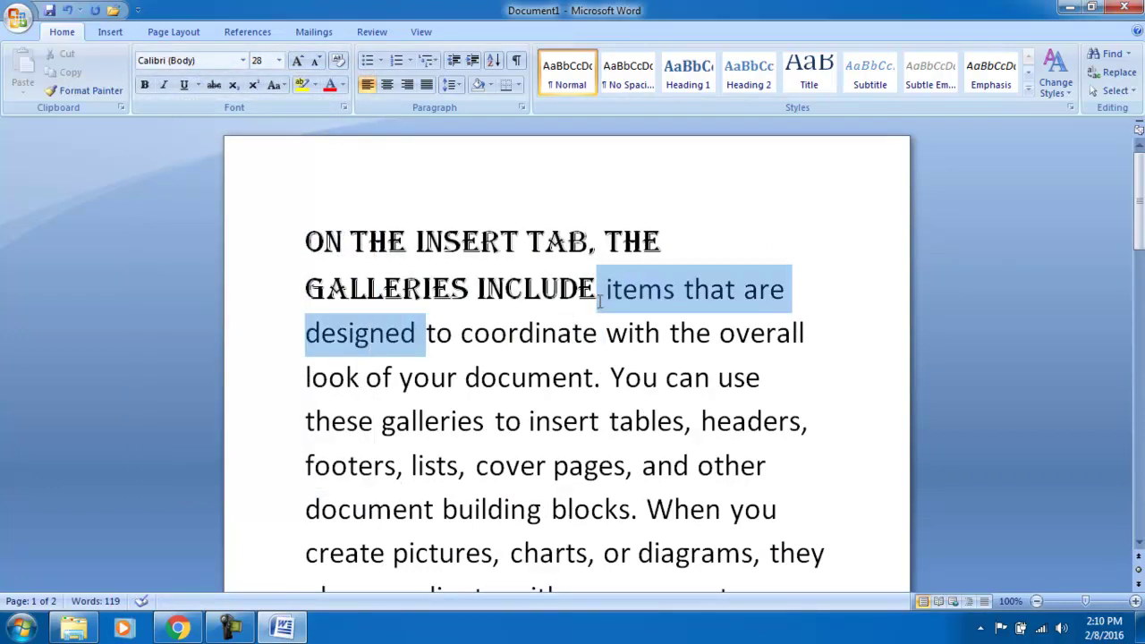
{"action": "left_click", "coordinate": [242, 60]}
{"action": "left_click", "coordinate": [192, 374]}
{"action": "left_click", "coordinate": [667, 340]}
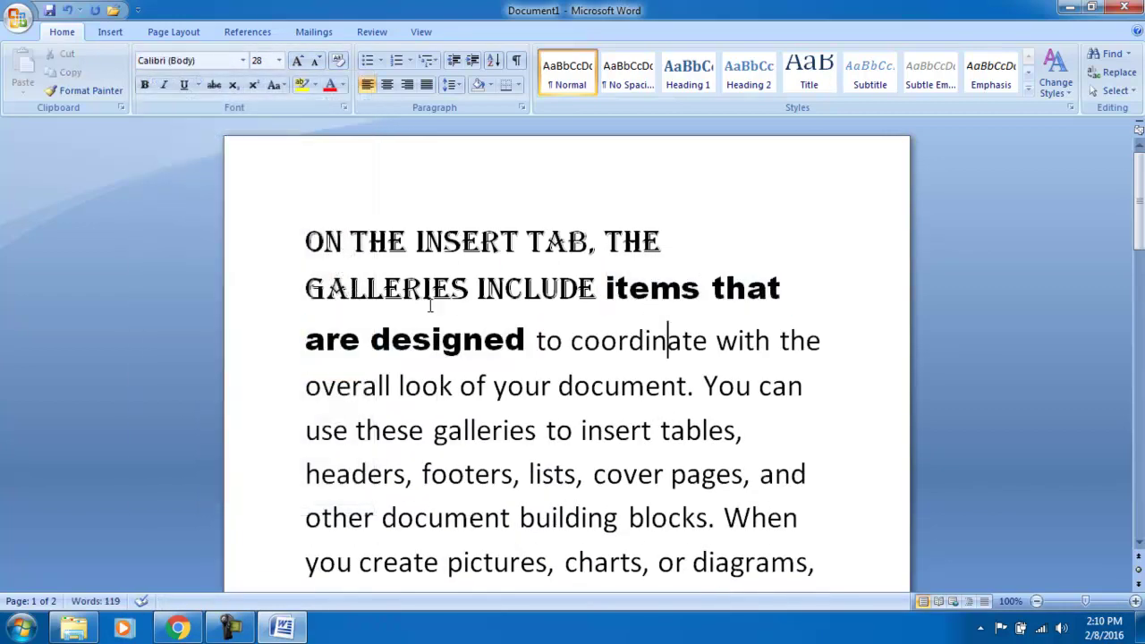
{"action": "left_click", "coordinate": [243, 60]}
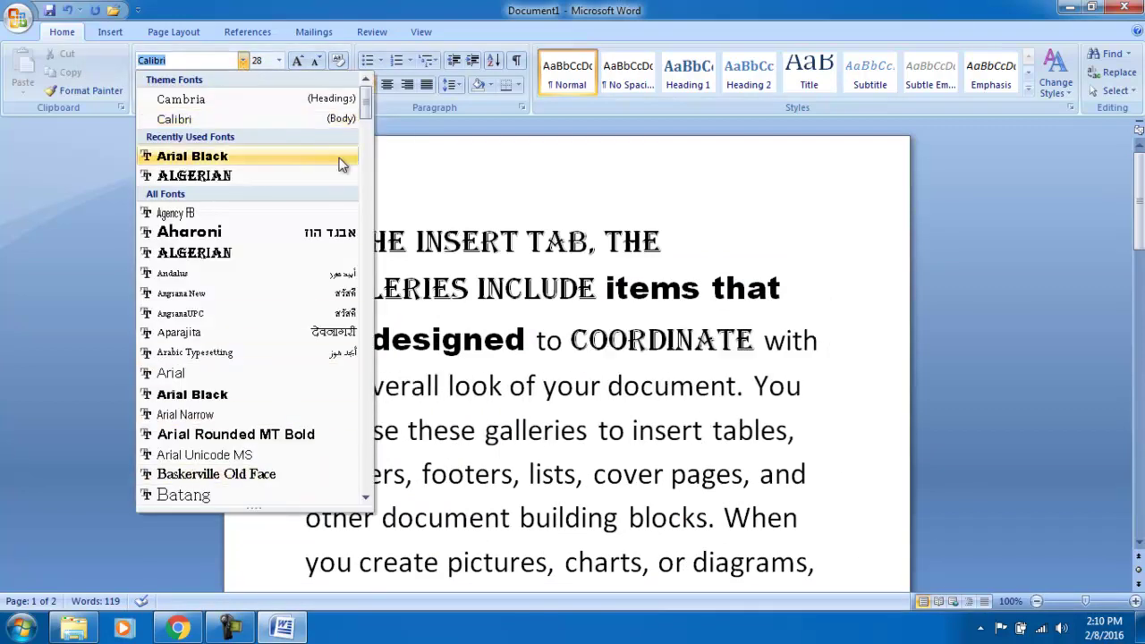
{"action": "left_click_drag", "start_coordinate": [366, 106], "coordinate": [358, 354]}
{"action": "scroll", "coordinate": [358, 353], "scroll_direction": "down", "scroll_amount": 12}
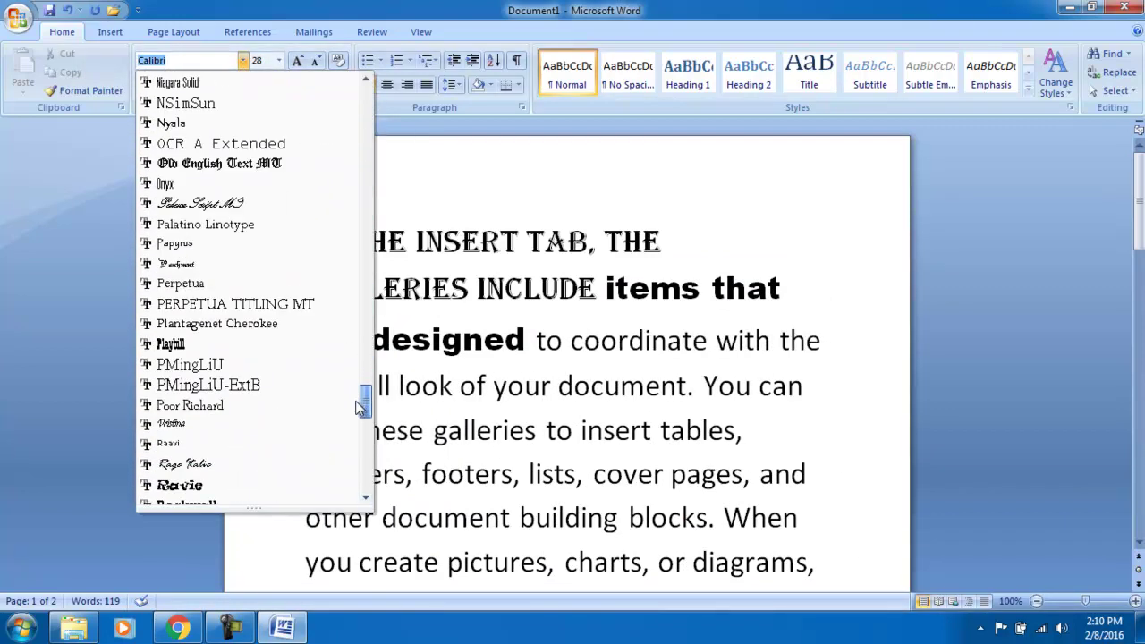
{"action": "scroll", "coordinate": [358, 354], "scroll_direction": "down", "scroll_amount": 3}
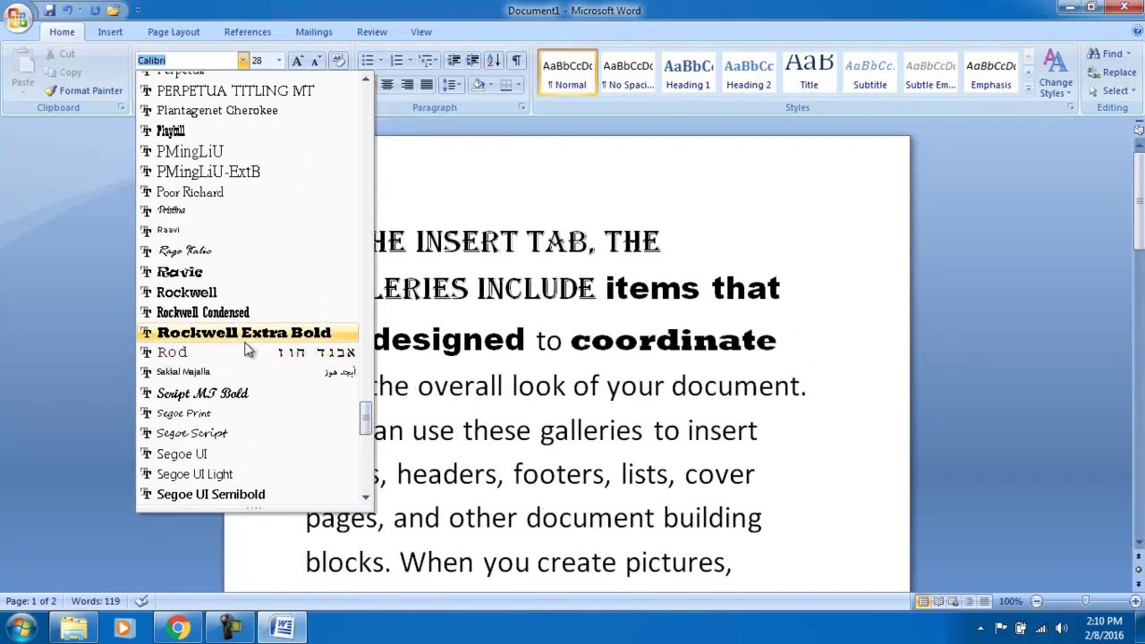
{"action": "left_click", "coordinate": [243, 335]}
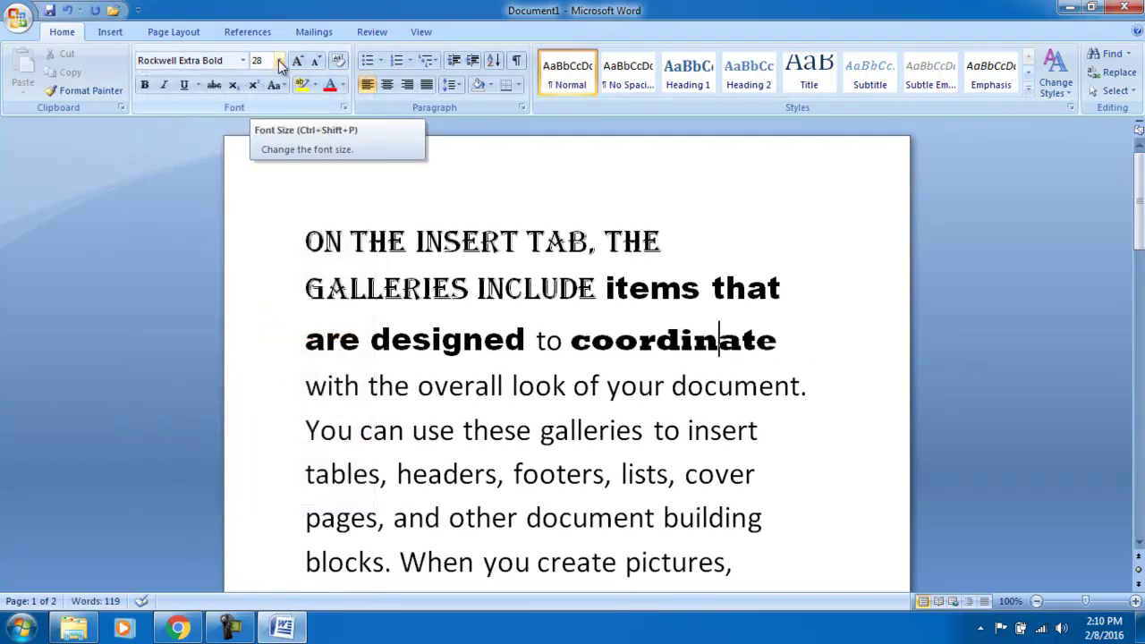
{"action": "mouse_move", "coordinate": [778, 342]}
{"action": "left_mouse_down"}
{"action": "mouse_move", "coordinate": [311, 267]}
{"action": "mouse_move", "coordinate": [304, 236]}
{"action": "left_mouse_up"}
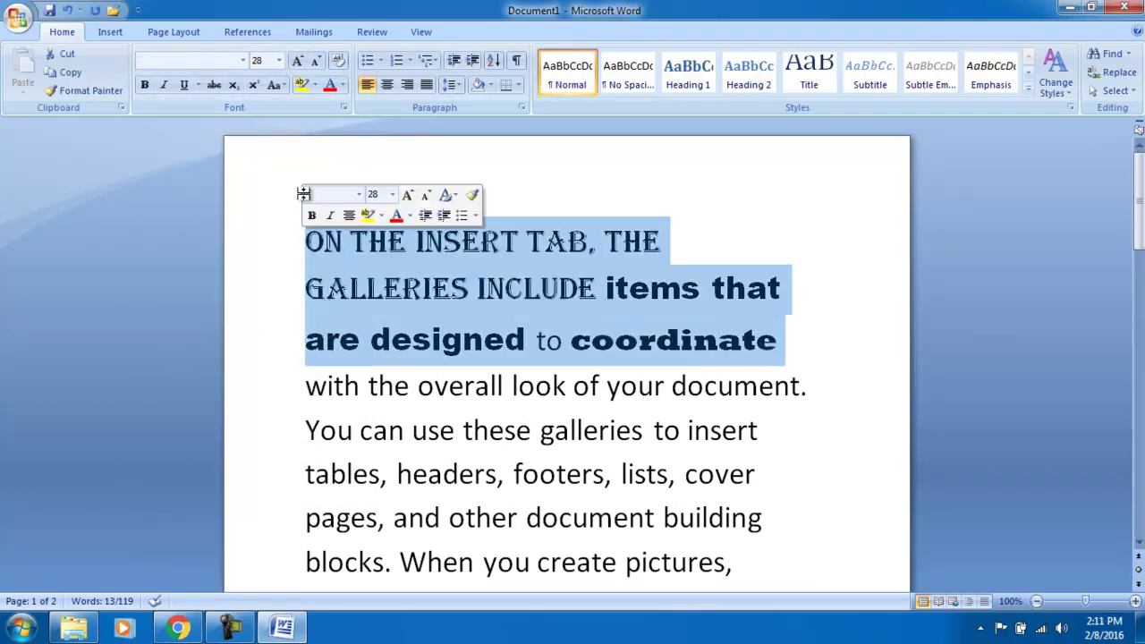
{"action": "left_click", "coordinate": [279, 60]}
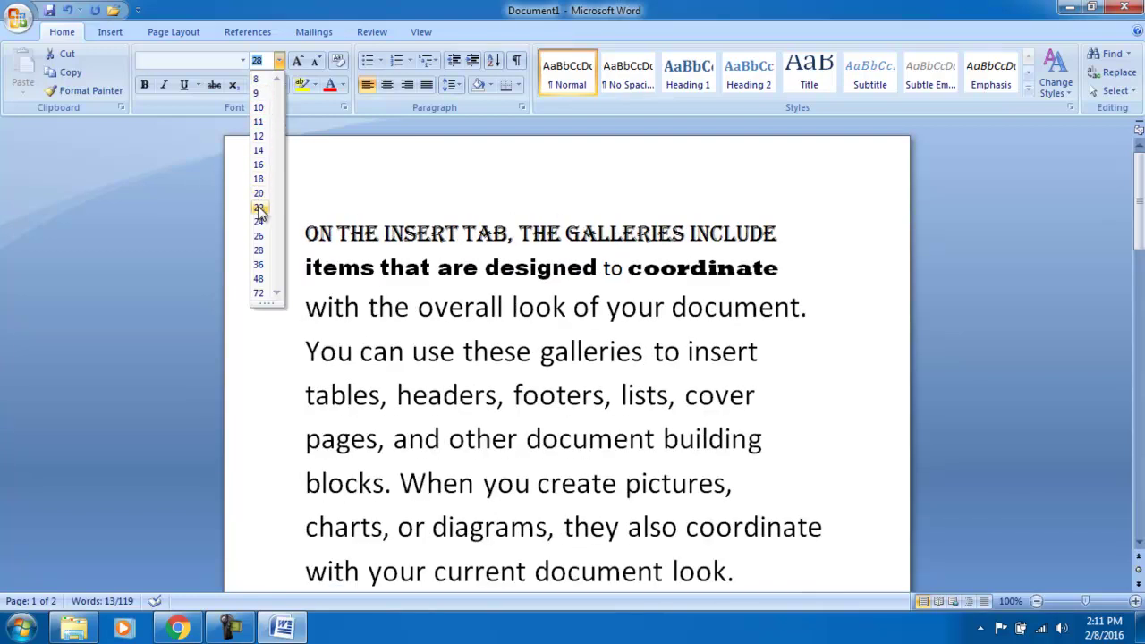
{"action": "left_click", "coordinate": [258, 150]}
{"action": "left_click", "coordinate": [454, 188]}
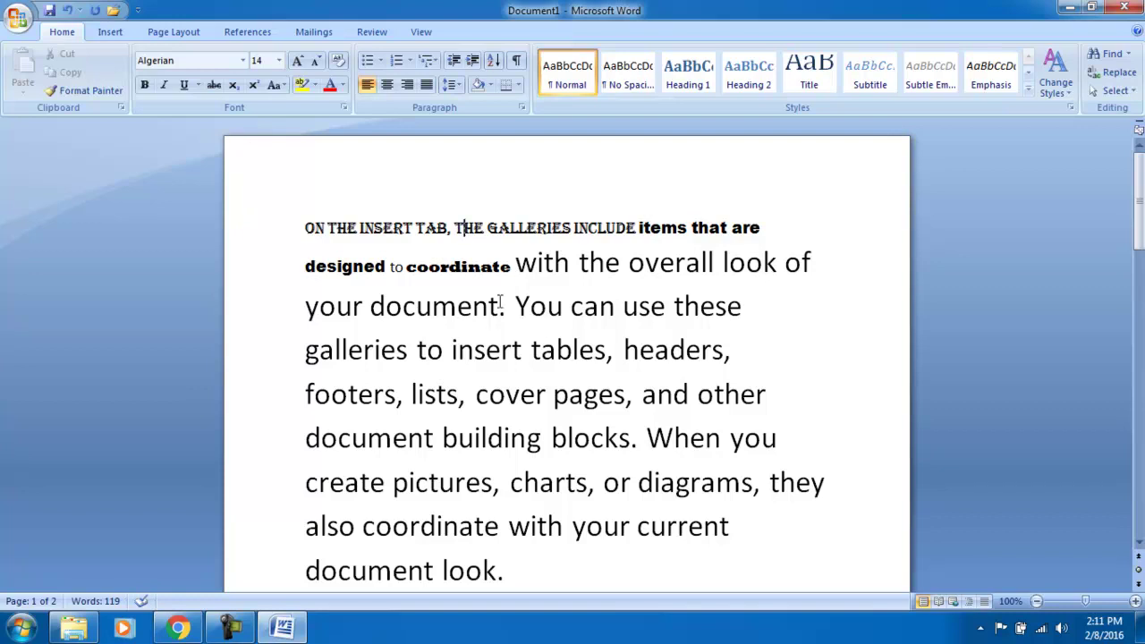
{"action": "key", "text": "ctrl+z"}
{"action": "key", "text": "ctrl+z"}
{"action": "key", "text": "ctrl+z"}
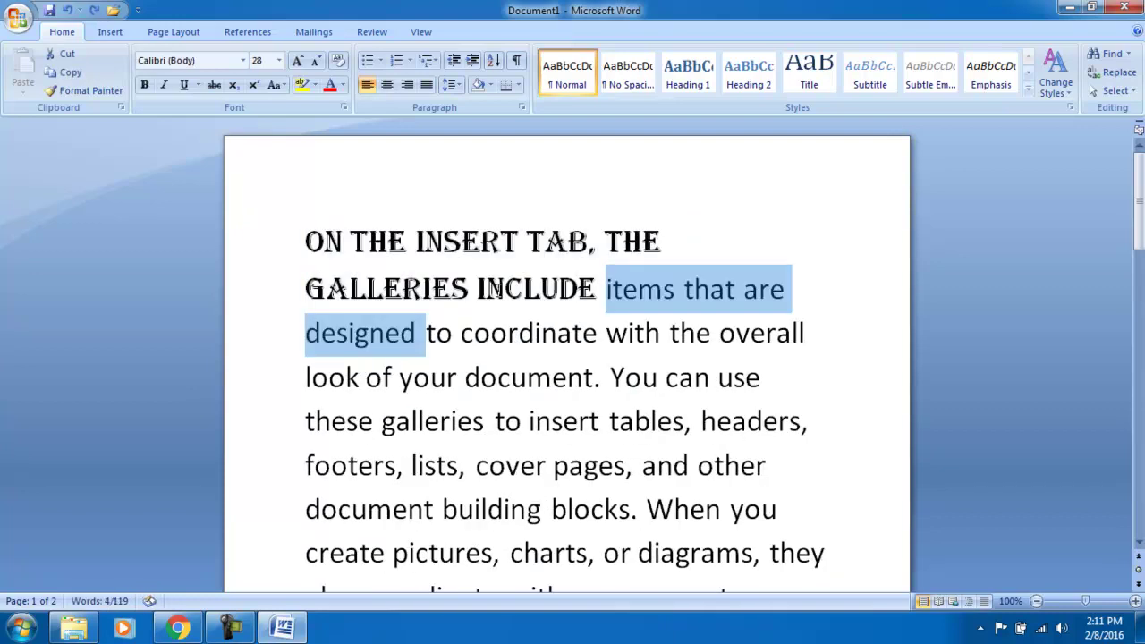
{"action": "key", "text": "ctrl+z"}
{"action": "left_click", "coordinate": [324, 281]}
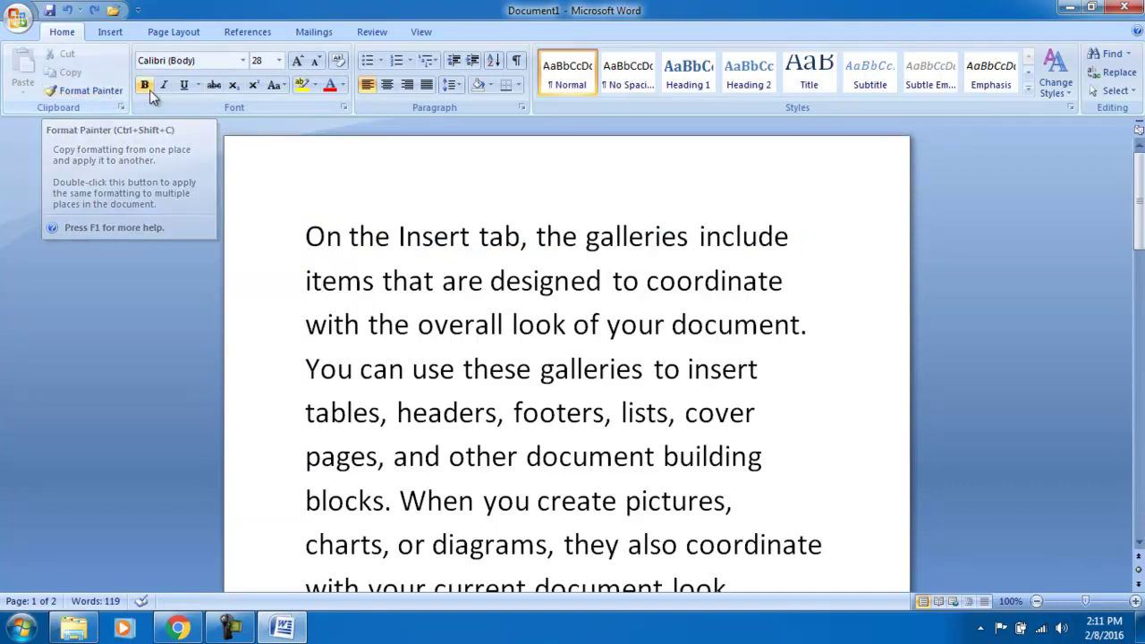
- Make 'Insert' red with yellow highlight and copy that formatting onto 'these'
{"action": "left_click_drag", "start_coordinate": [521, 238], "coordinate": [399, 241]}
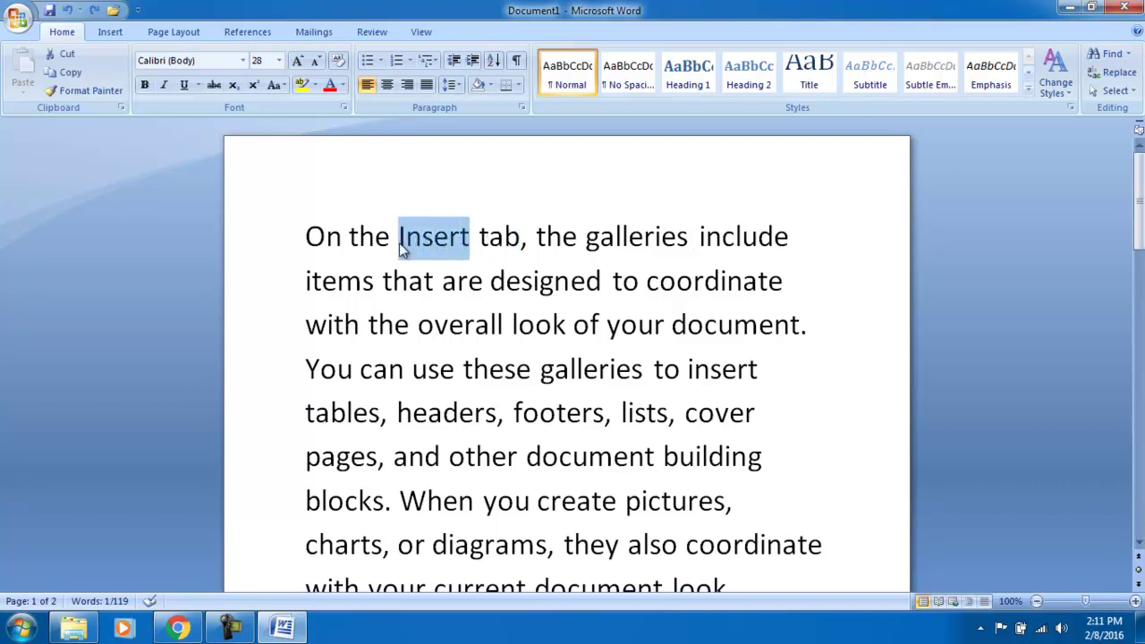
{"action": "left_click", "coordinate": [329, 86]}
{"action": "left_click", "coordinate": [400, 240]}
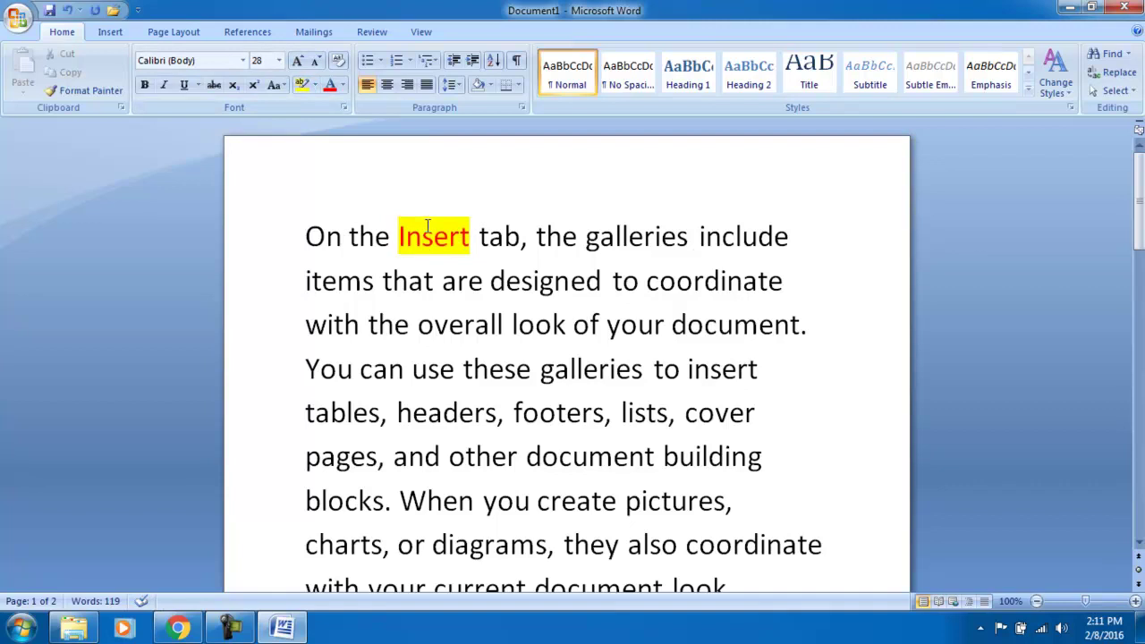
{"action": "left_click_drag", "start_coordinate": [471, 237], "coordinate": [399, 237]}
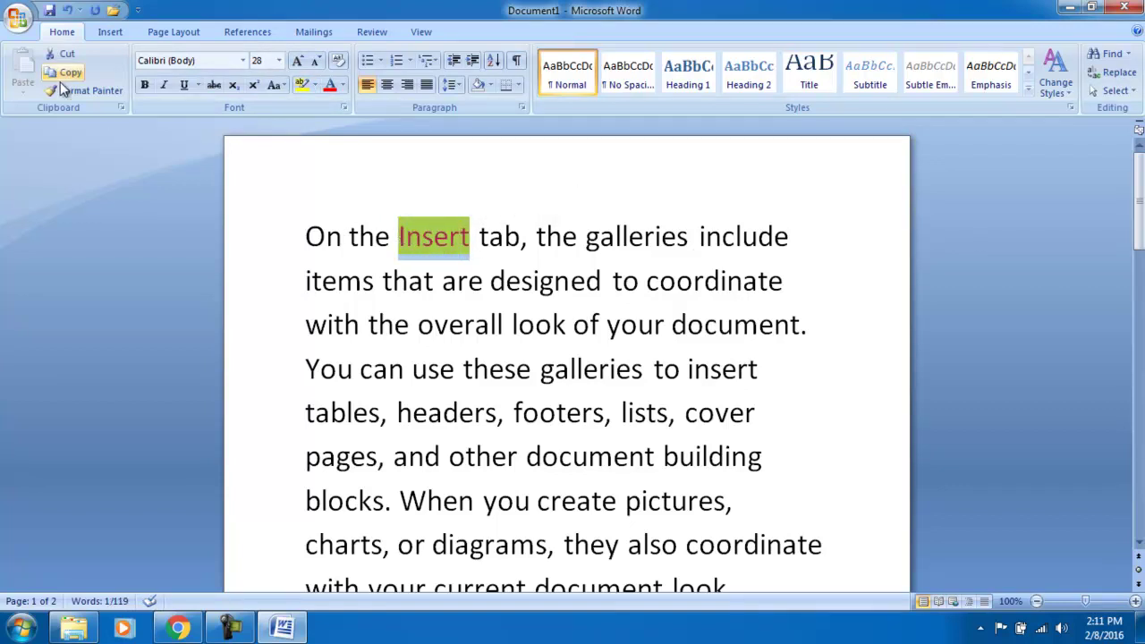
{"action": "left_click", "coordinate": [79, 95]}
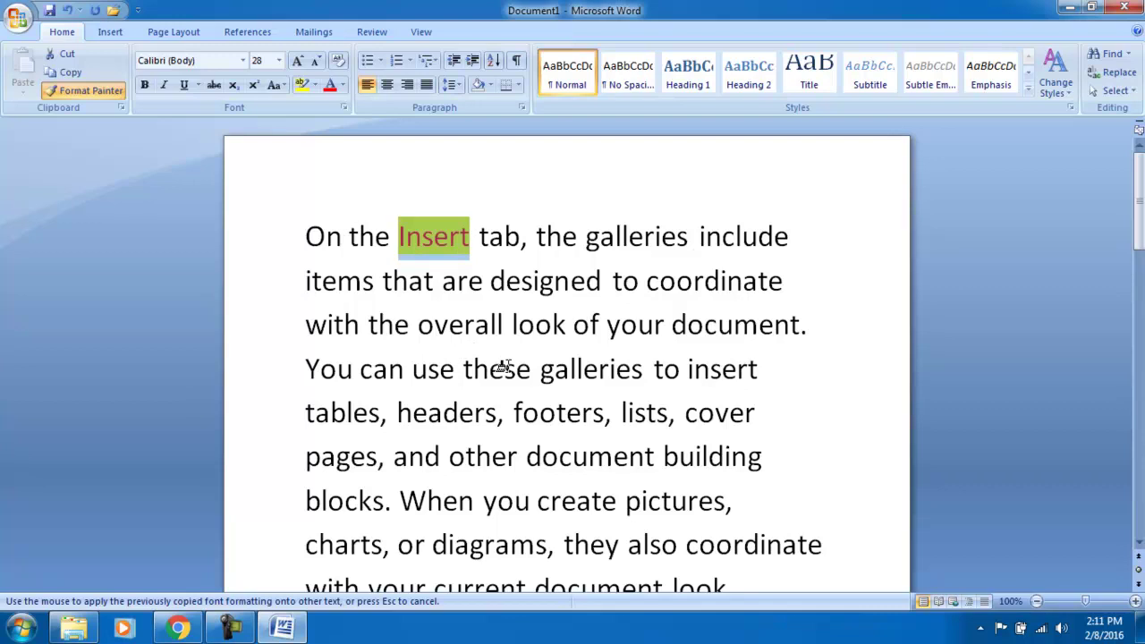
{"action": "left_click", "coordinate": [504, 368]}
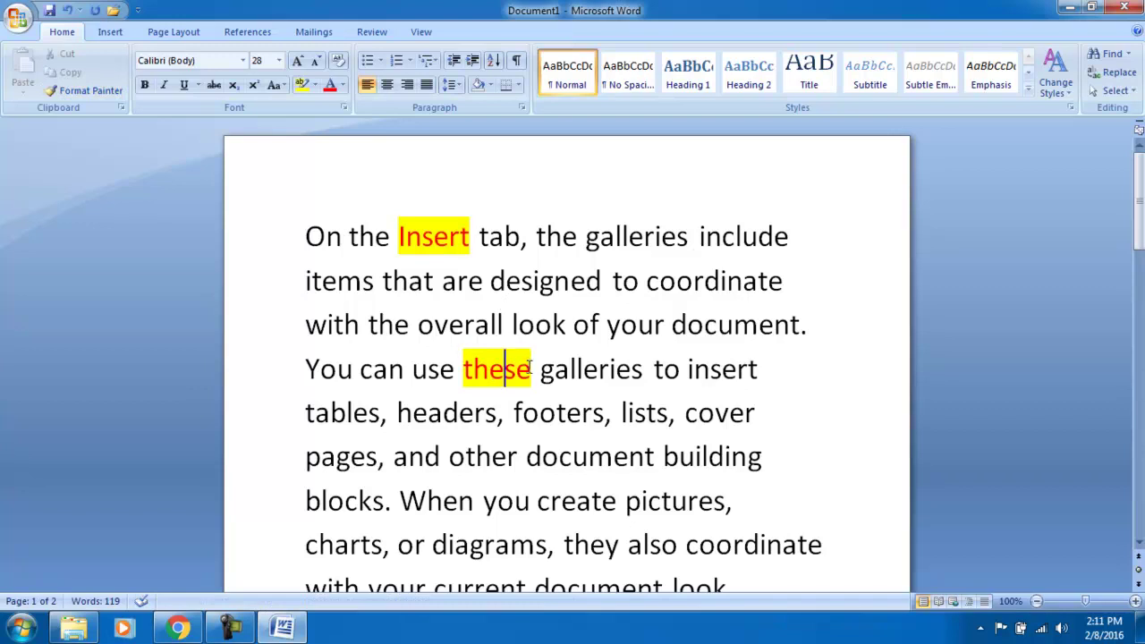
{"action": "left_click_drag", "start_coordinate": [529, 368], "coordinate": [462, 368]}
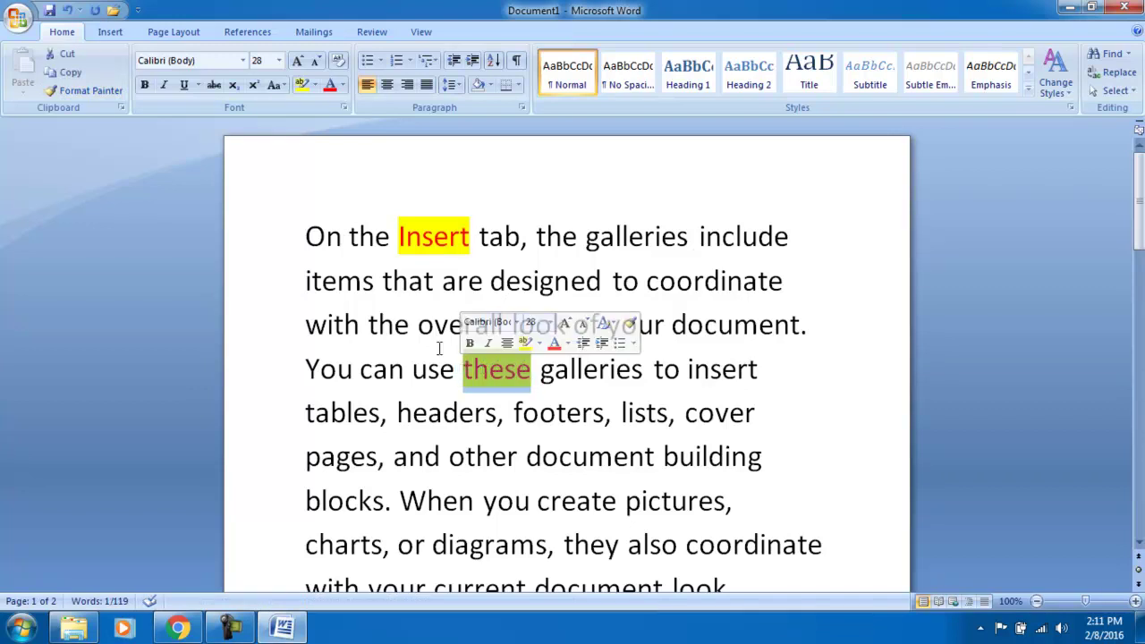
{"action": "left_click", "coordinate": [80, 90]}
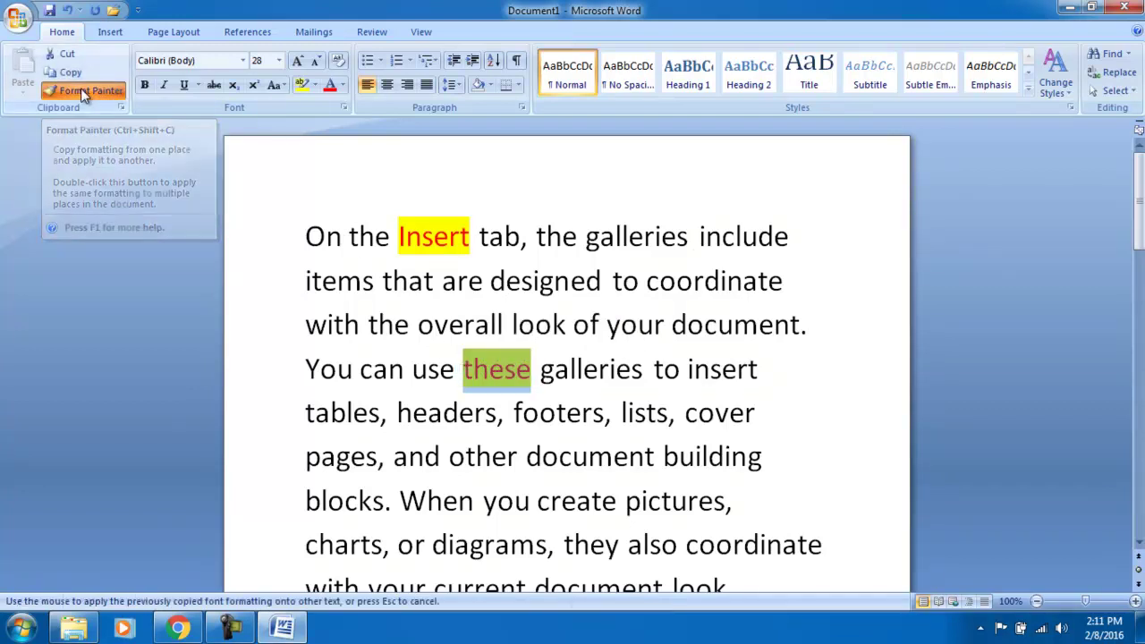
- Paint the format onto coordinate, headers, document, building, create, When, pages, items, designed
{"action": "left_click", "coordinate": [721, 279]}
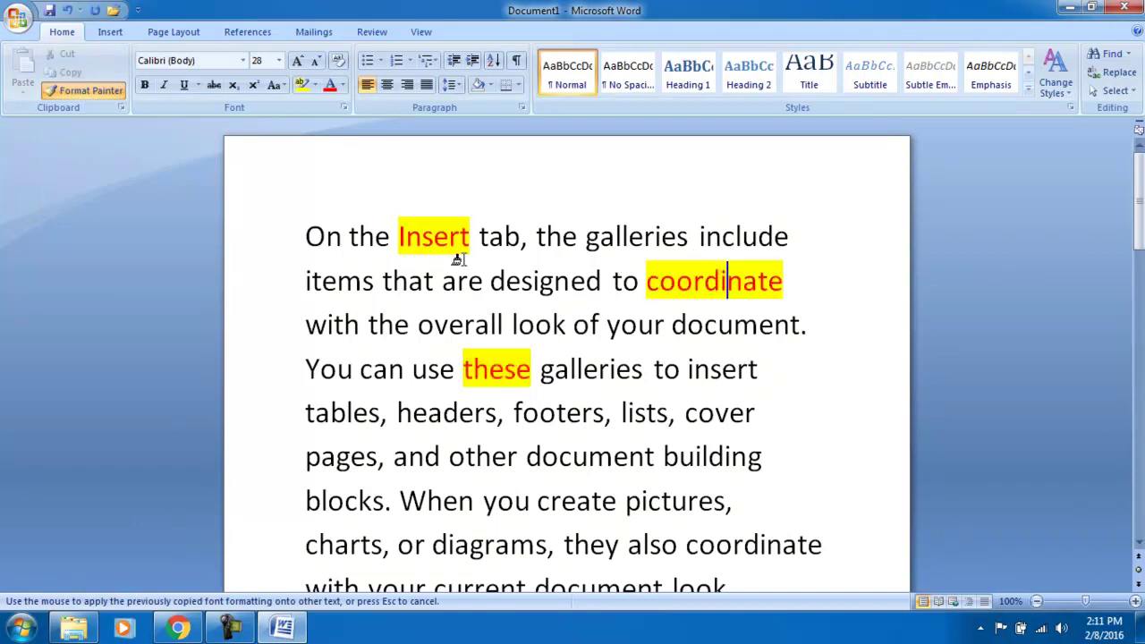
{"action": "left_click", "coordinate": [428, 412]}
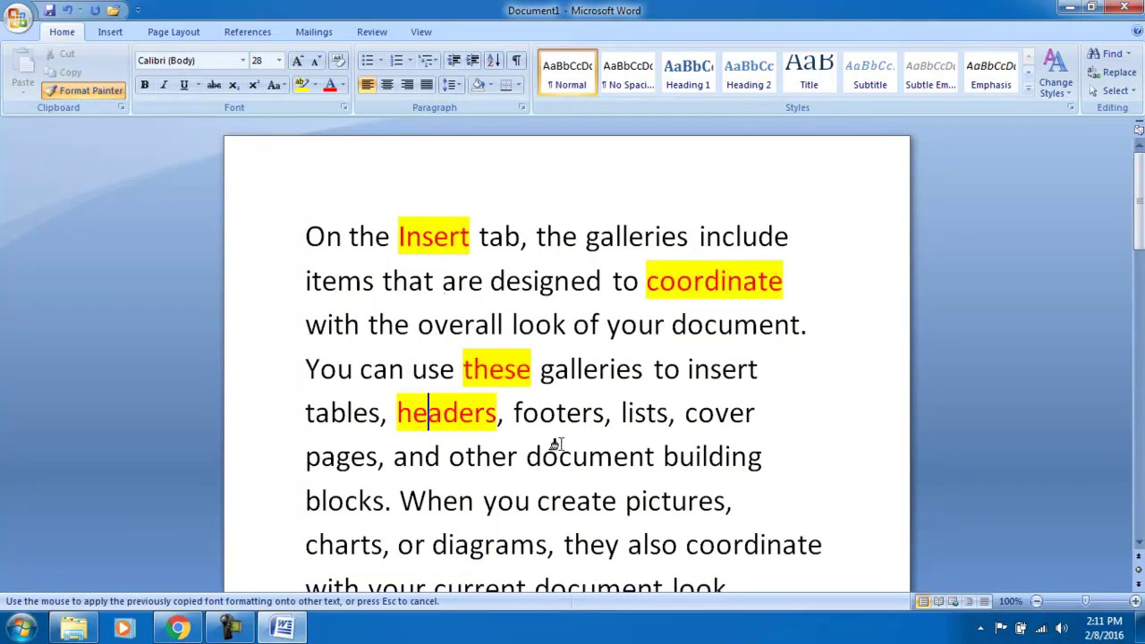
{"action": "left_click", "coordinate": [564, 451]}
{"action": "left_click", "coordinate": [716, 461]}
{"action": "left_click", "coordinate": [560, 504]}
{"action": "left_click", "coordinate": [425, 501]}
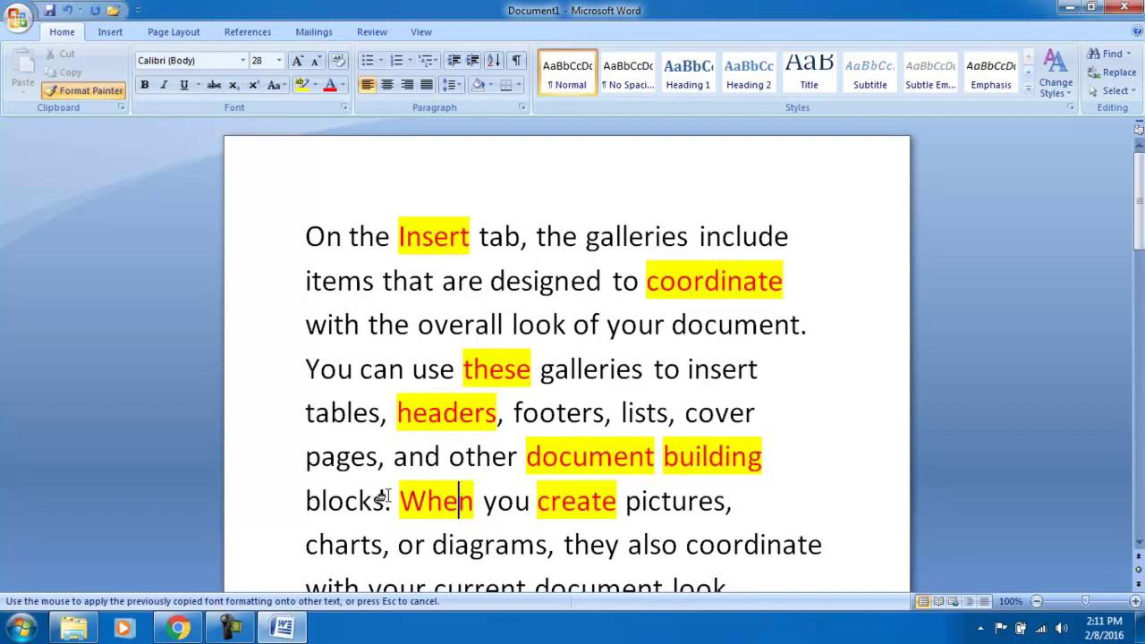
{"action": "left_click", "coordinate": [345, 457]}
{"action": "left_click", "coordinate": [363, 281]}
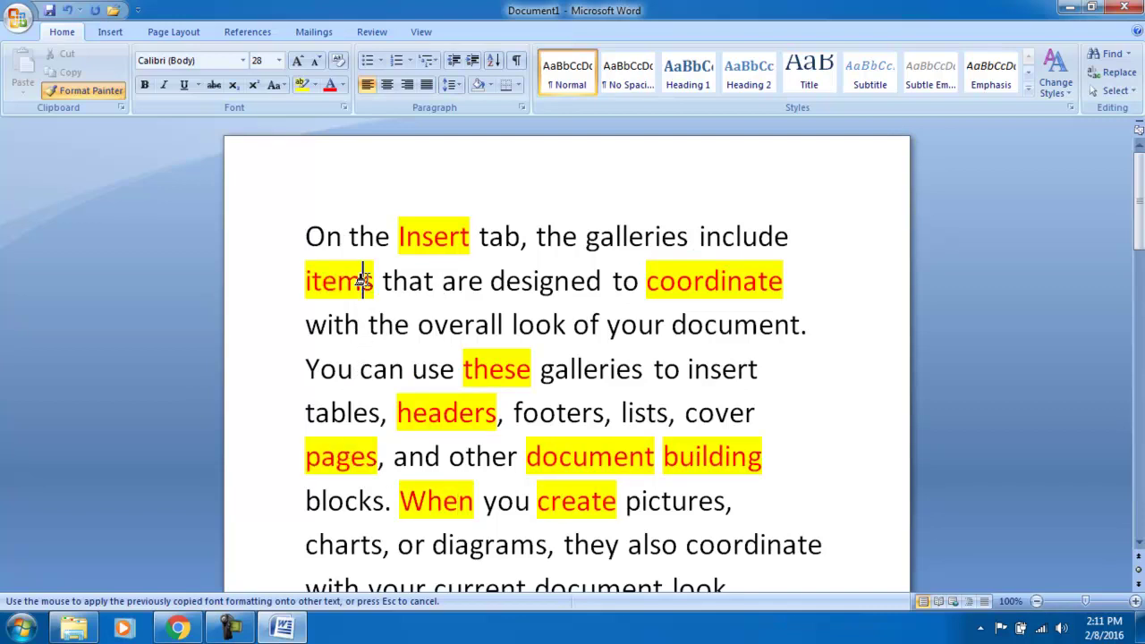
{"action": "left_click", "coordinate": [554, 282]}
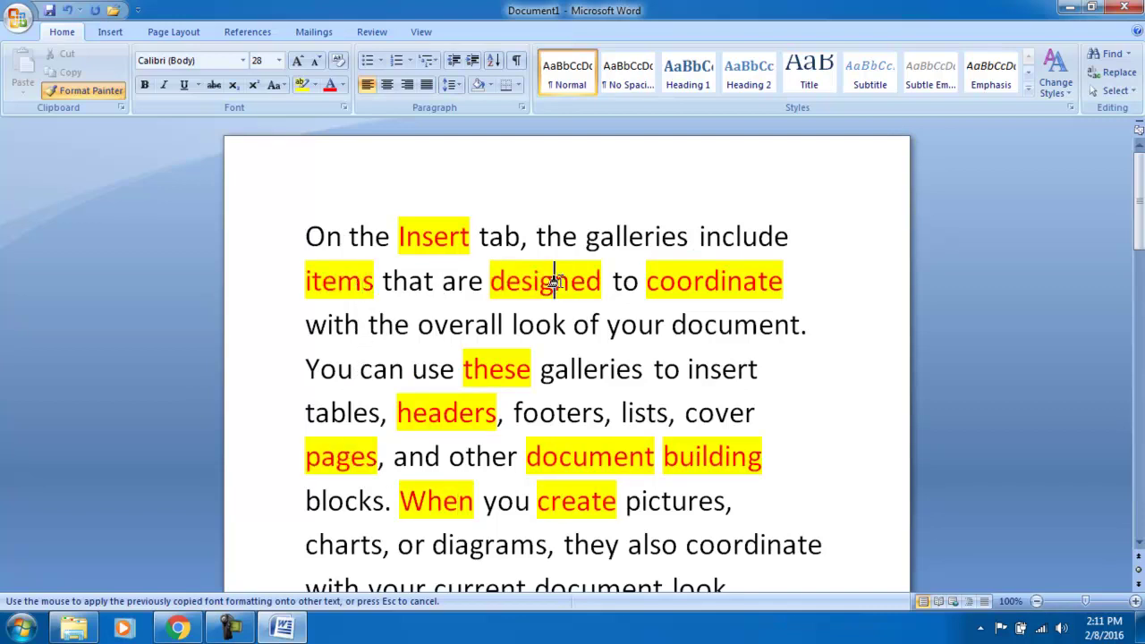
{"action": "left_click", "coordinate": [92, 93]}
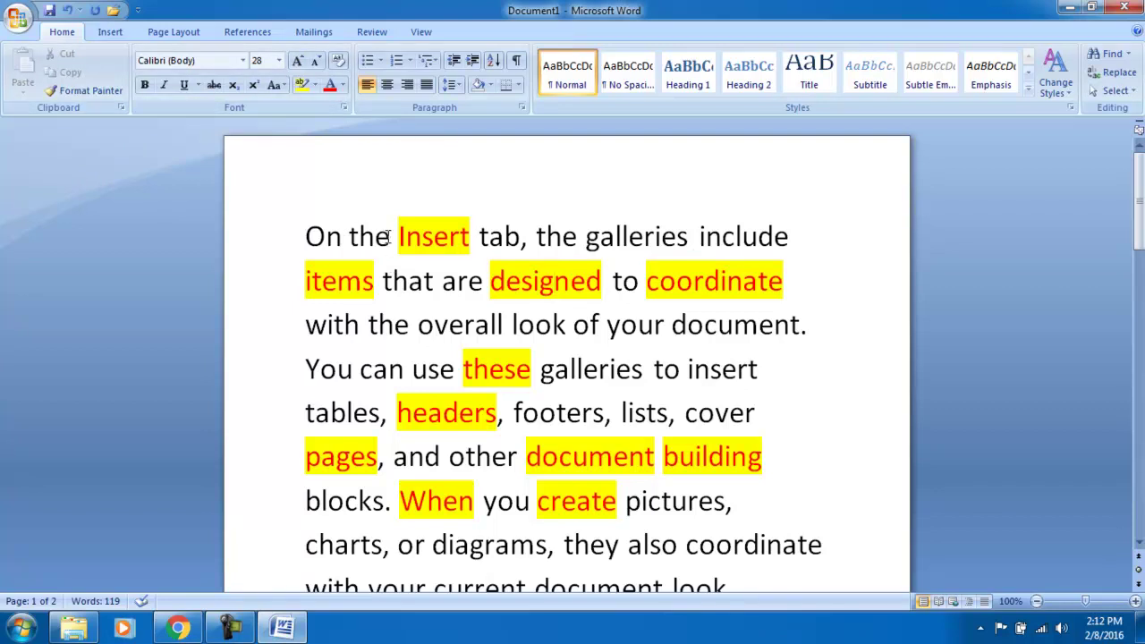
- Make the opening words 'On the' bold and italic
{"action": "left_click_drag", "start_coordinate": [387, 237], "coordinate": [305, 234]}
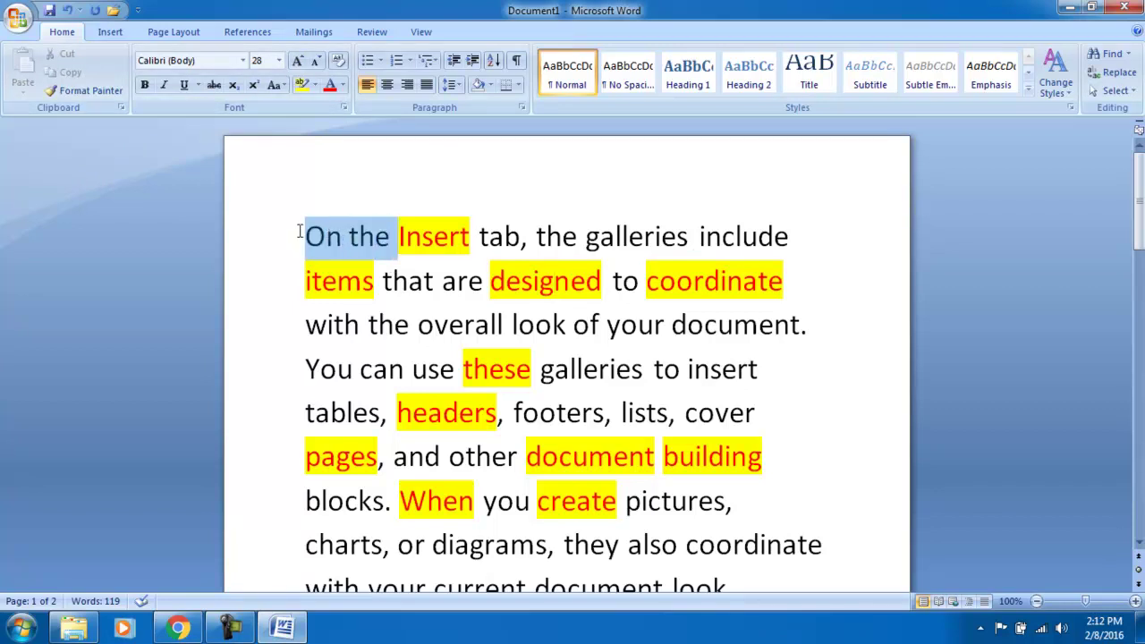
{"action": "left_click", "coordinate": [145, 85]}
{"action": "left_click", "coordinate": [434, 281]}
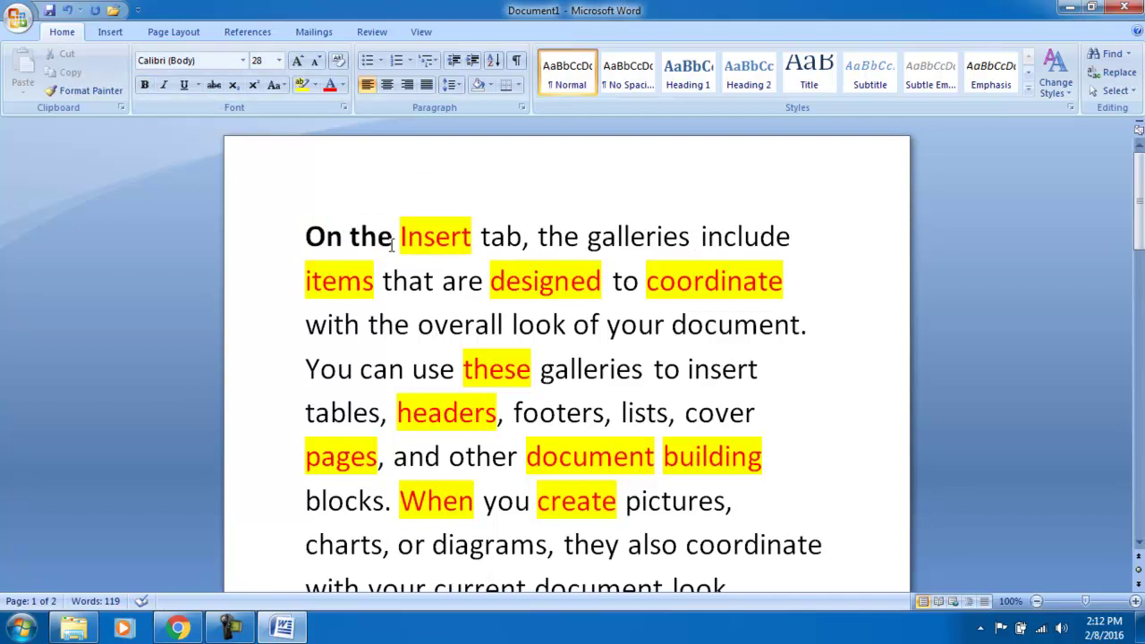
{"action": "left_click_drag", "start_coordinate": [392, 237], "coordinate": [293, 231]}
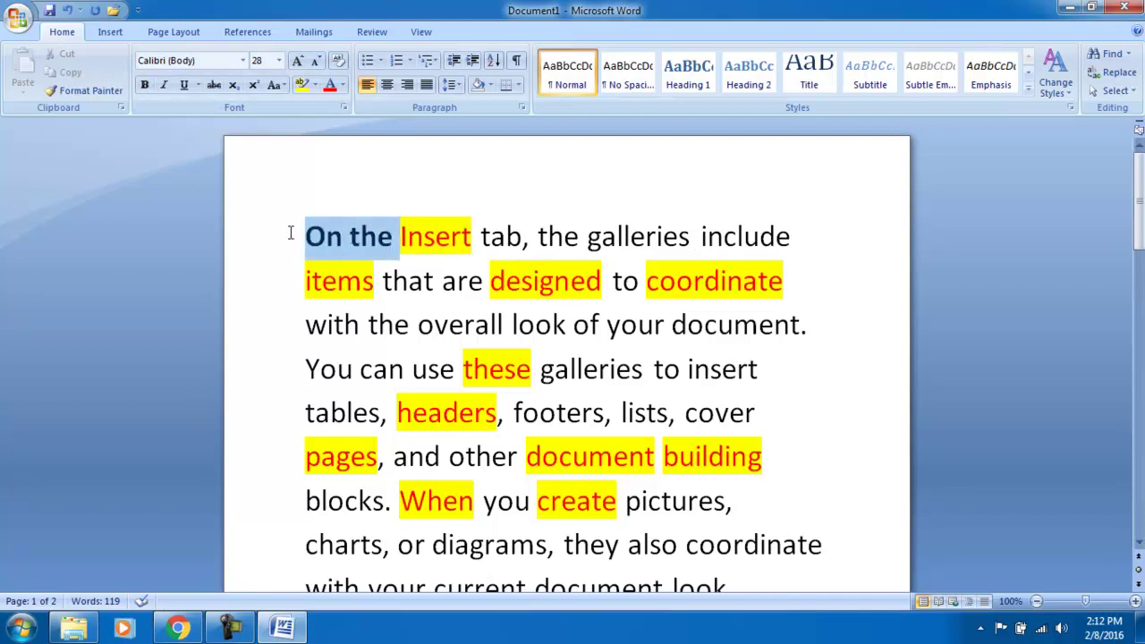
{"action": "left_click", "coordinate": [165, 86]}
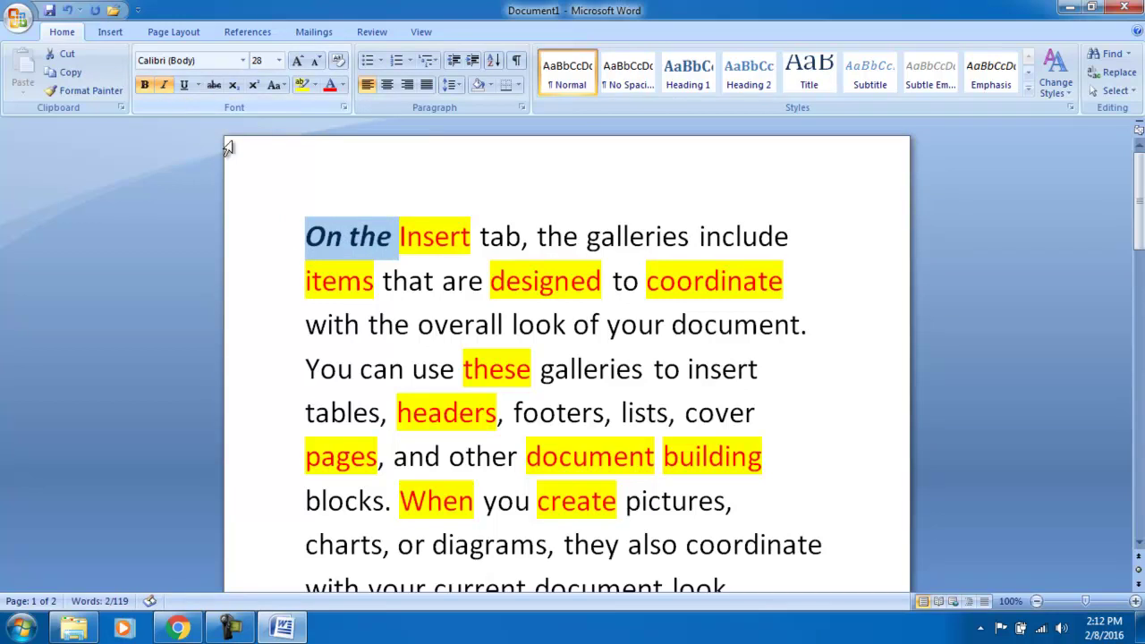
{"action": "left_click", "coordinate": [398, 246]}
- Italicize, red-underline and strike through the phrase 'tab, the galleries include'
{"action": "left_click_drag", "start_coordinate": [481, 240], "coordinate": [779, 246]}
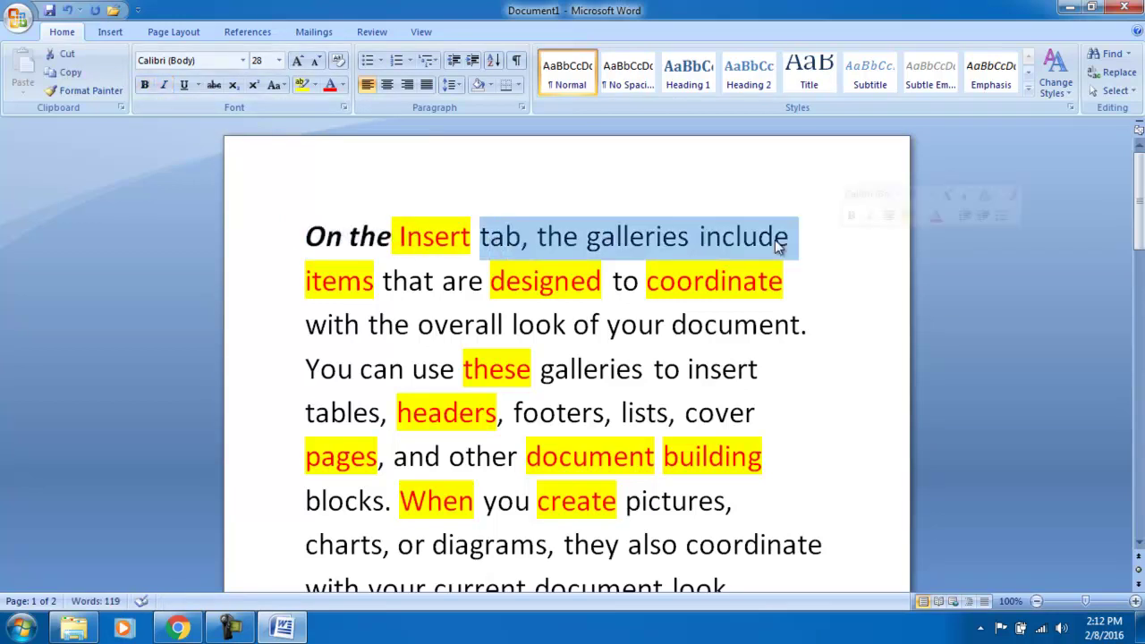
{"action": "left_click", "coordinate": [164, 86]}
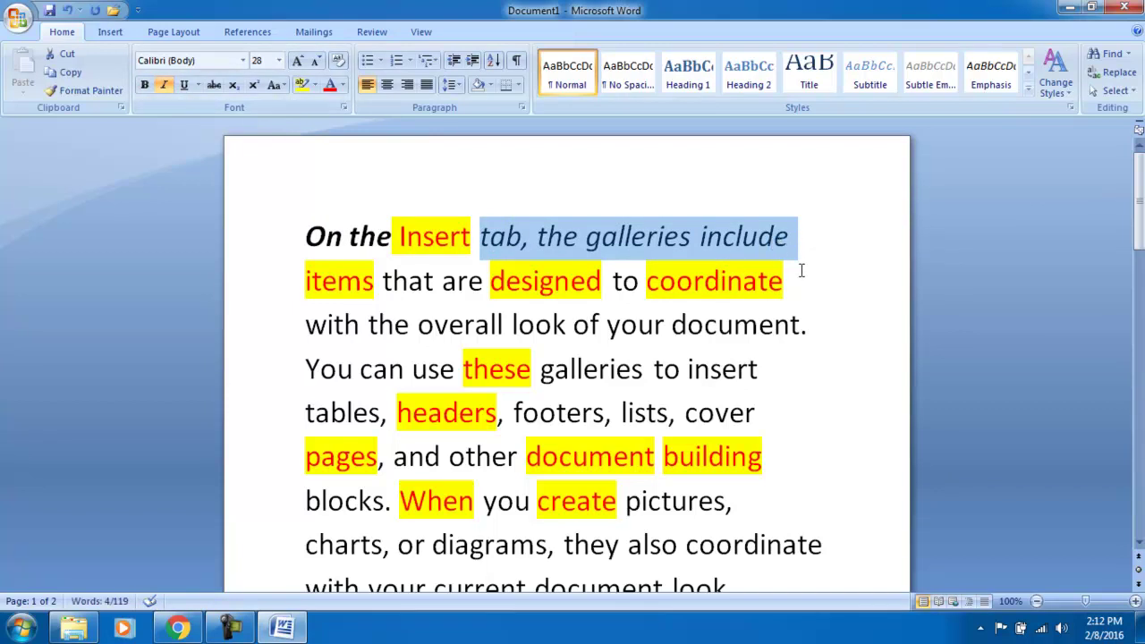
{"action": "left_click", "coordinate": [183, 86]}
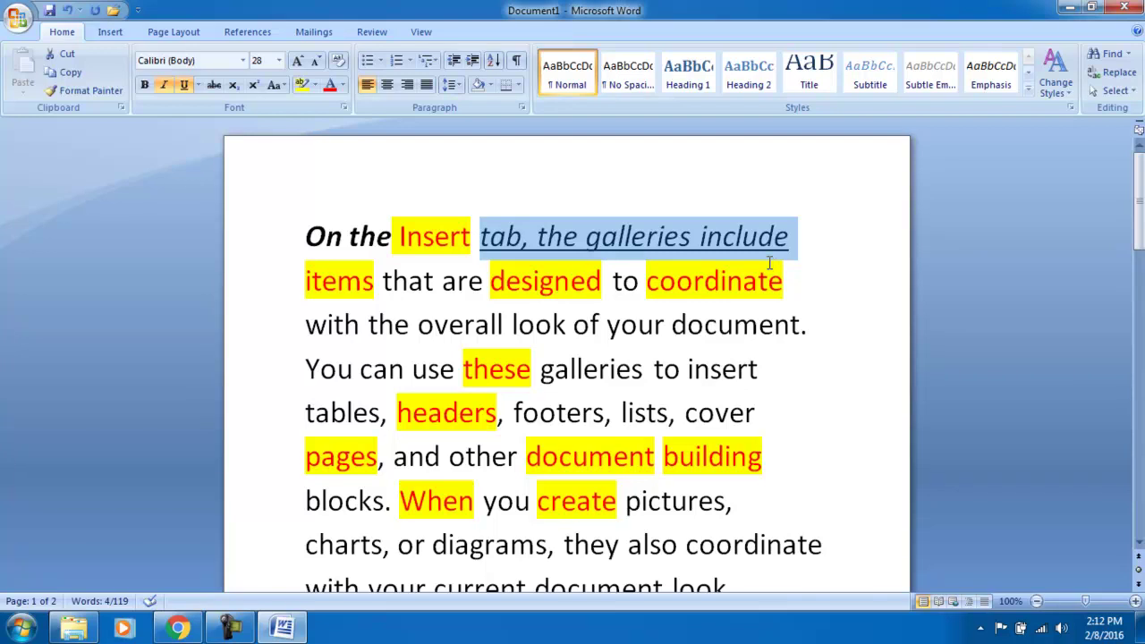
{"action": "left_click", "coordinate": [207, 85]}
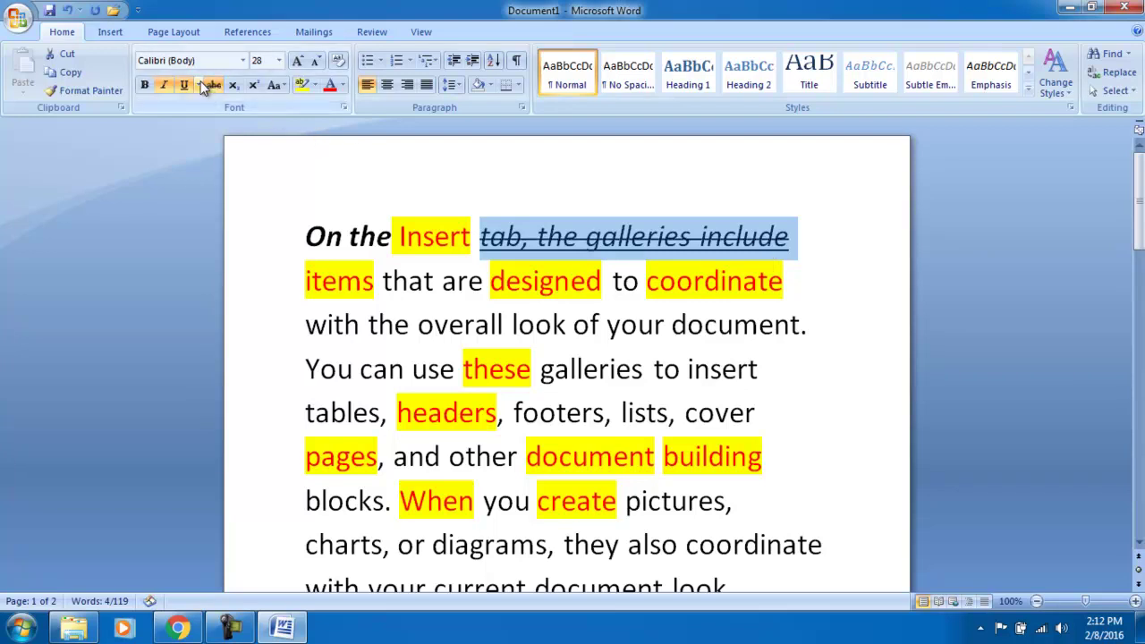
{"action": "left_click", "coordinate": [212, 87]}
{"action": "left_click", "coordinate": [198, 84]}
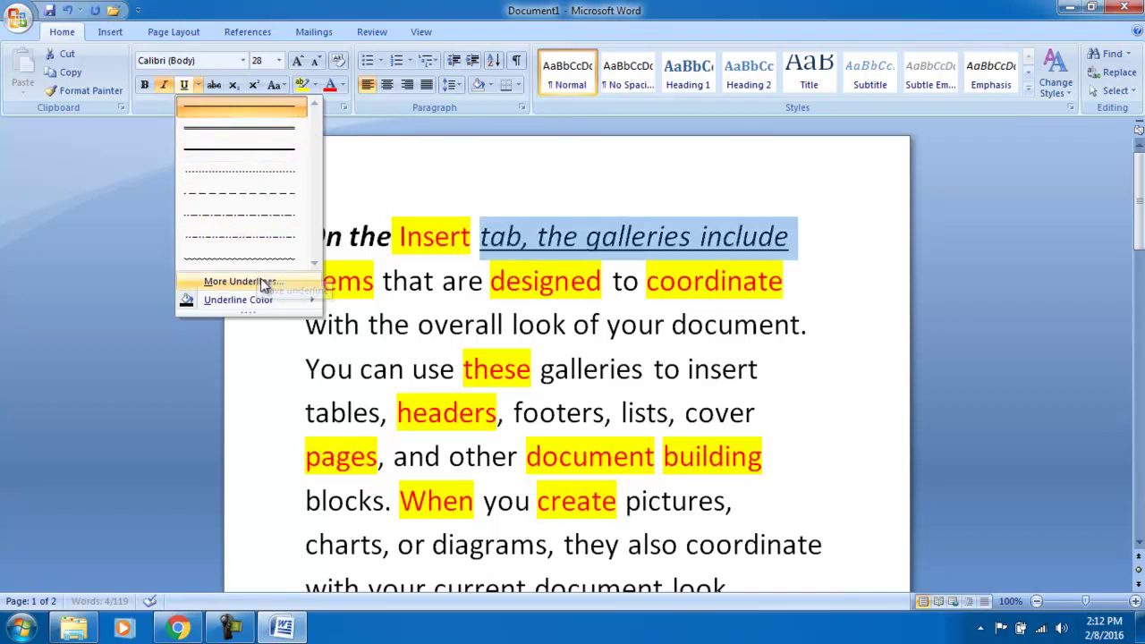
{"action": "mouse_move", "coordinate": [238, 299]}
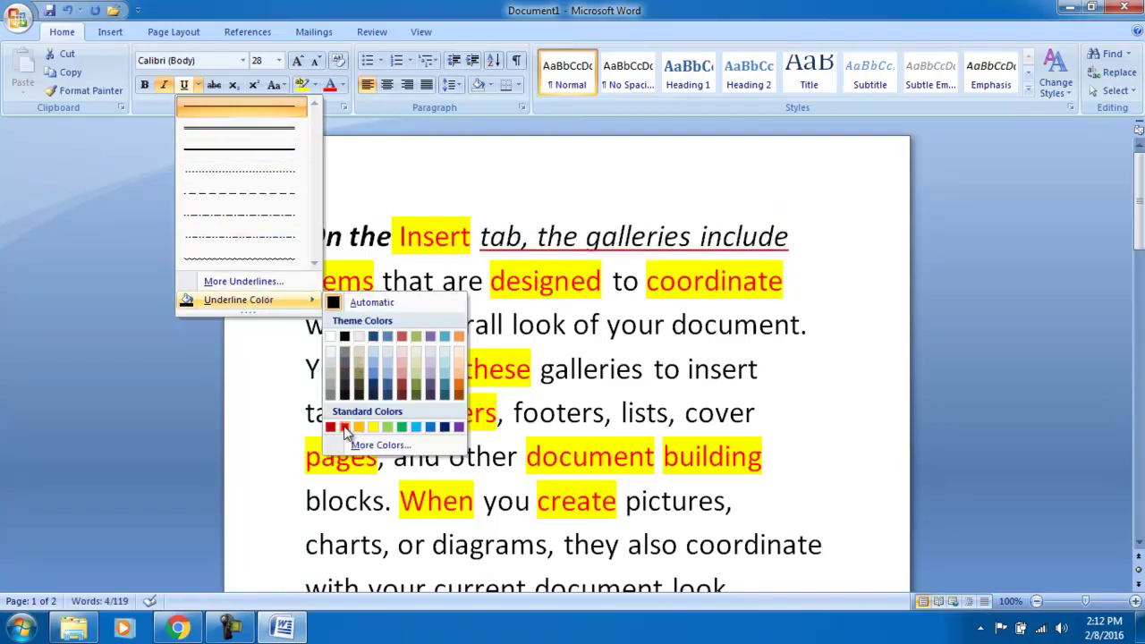
{"action": "left_click", "coordinate": [344, 427]}
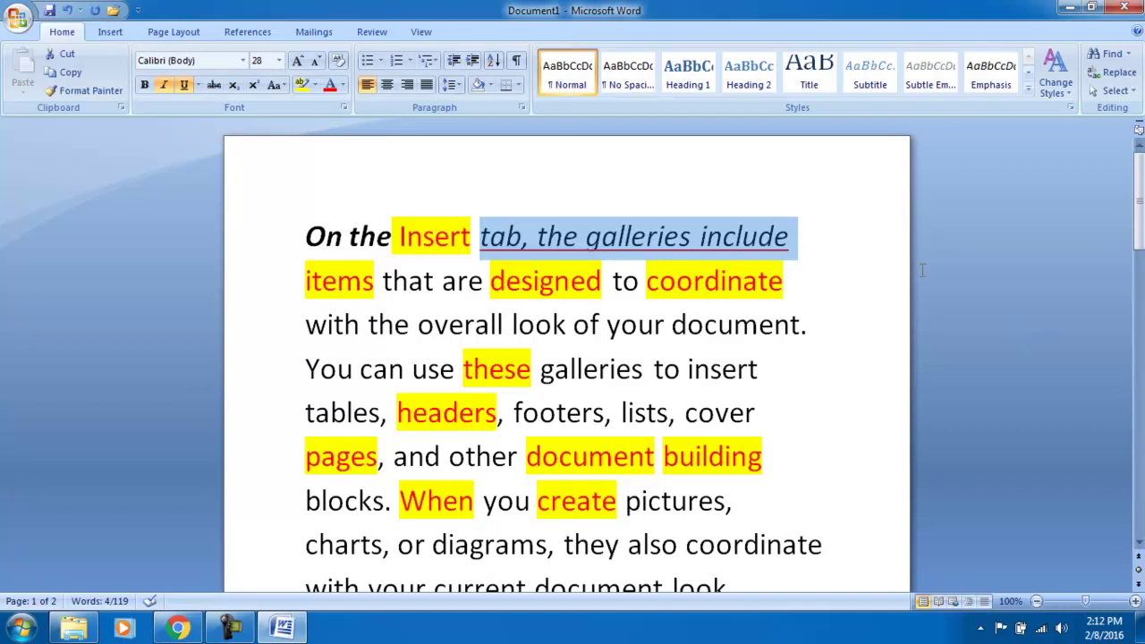
{"action": "left_click_drag", "start_coordinate": [805, 238], "coordinate": [476, 228]}
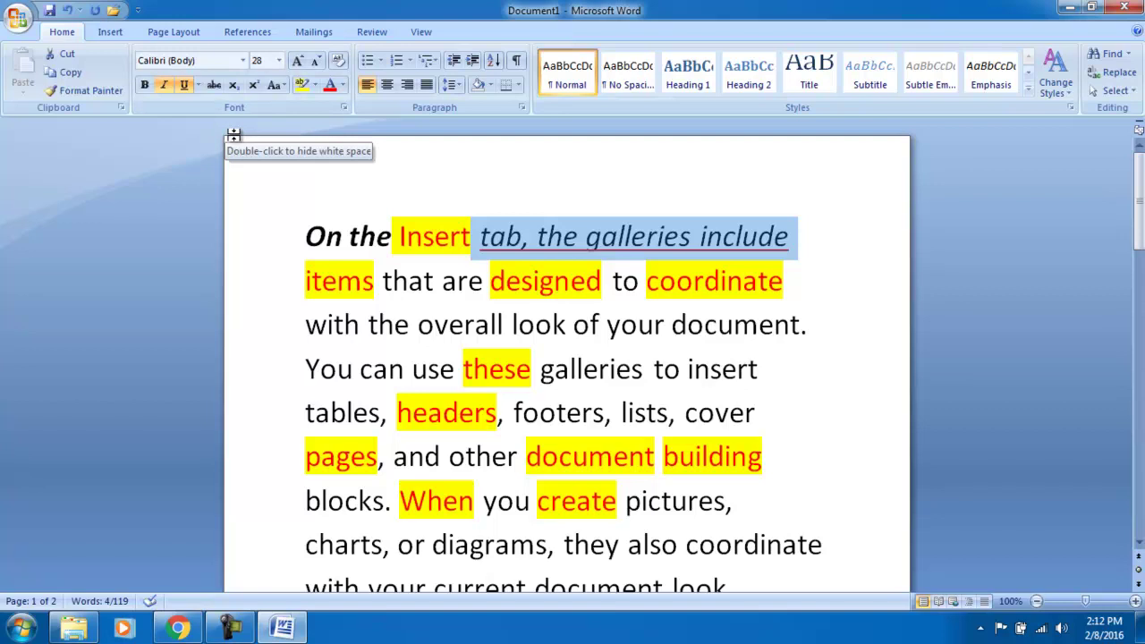
{"action": "left_click", "coordinate": [213, 85]}
{"action": "left_click", "coordinate": [812, 242]}
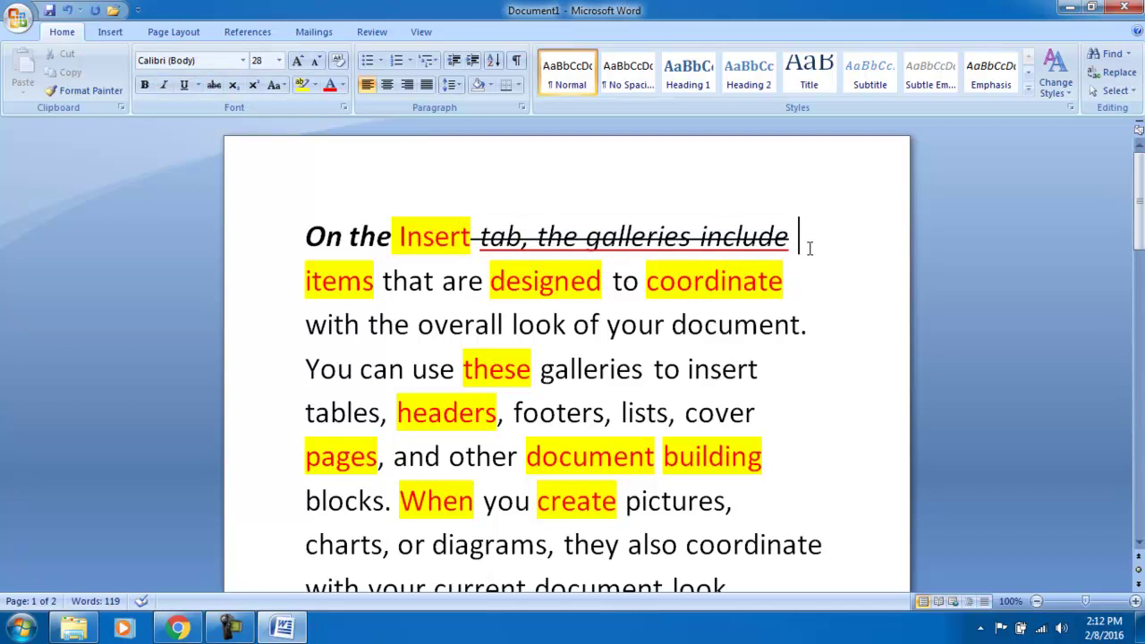
- Delete all the text in the document
{"action": "mouse_move", "coordinate": [307, 236]}
{"action": "left_mouse_down"}
{"action": "mouse_move", "coordinate": [336, 238]}
{"action": "mouse_move", "coordinate": [641, 496]}
{"action": "mouse_move", "coordinate": [704, 494]}
{"action": "left_mouse_up"}
{"action": "key", "text": "Delete"}
{"action": "key", "text": "ctrl+a"}
{"action": "key", "text": "Delete"}
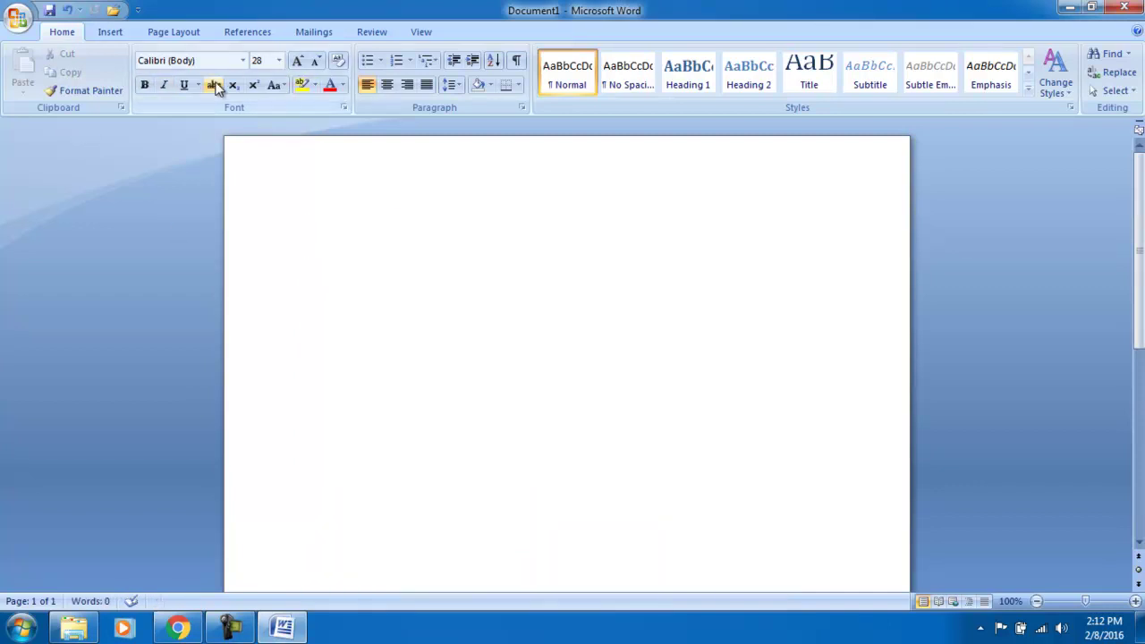
- Type 'Window xp' and paste a copy of it on a second line
{"action": "type", "text": "Wi"}
{"action": "type", "text": "ndow xp"}
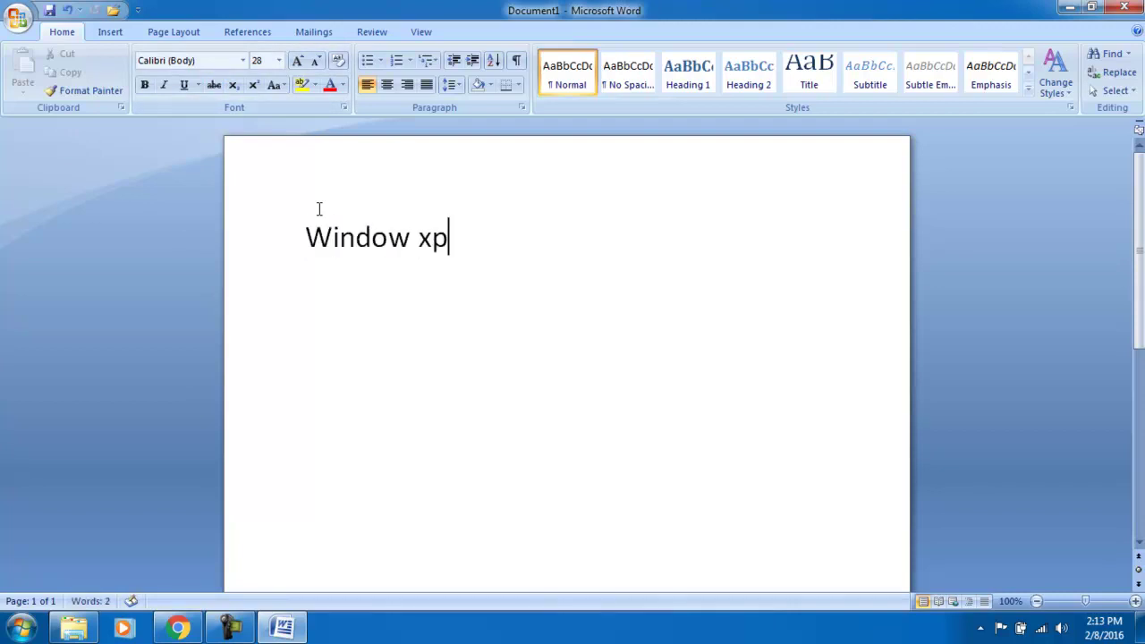
{"action": "key", "text": "ctrl+shift+Left"}
{"action": "key", "text": "ctrl+a"}
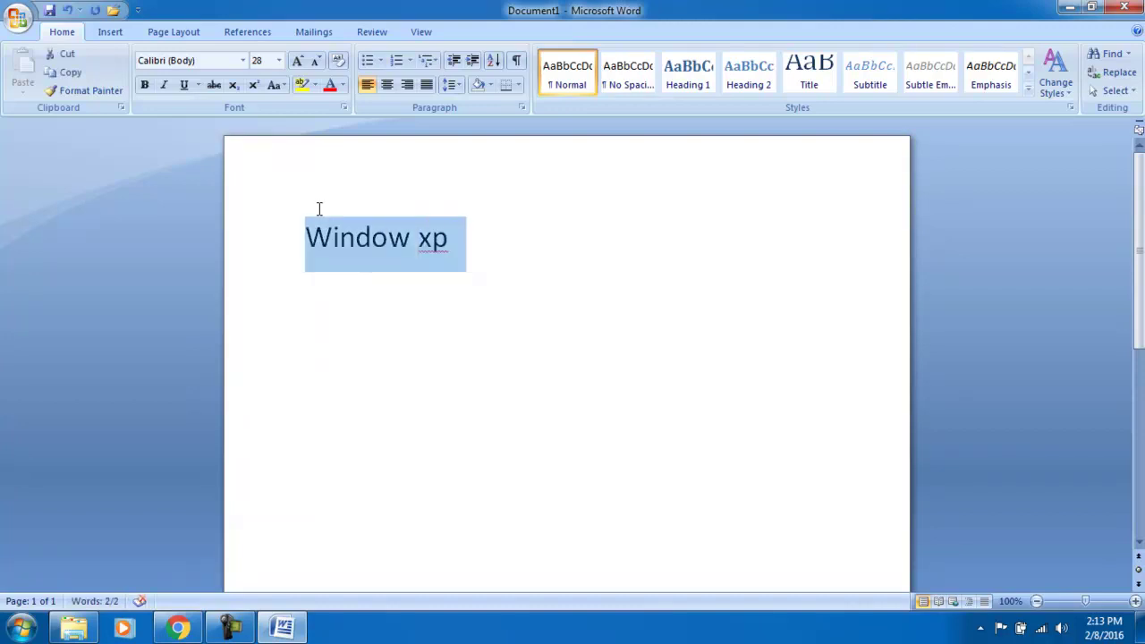
{"action": "key", "text": "ctrl+c"}
{"action": "key", "text": "Right"}
{"action": "key", "text": "Return"}
{"action": "key", "text": "ctrl+v"}
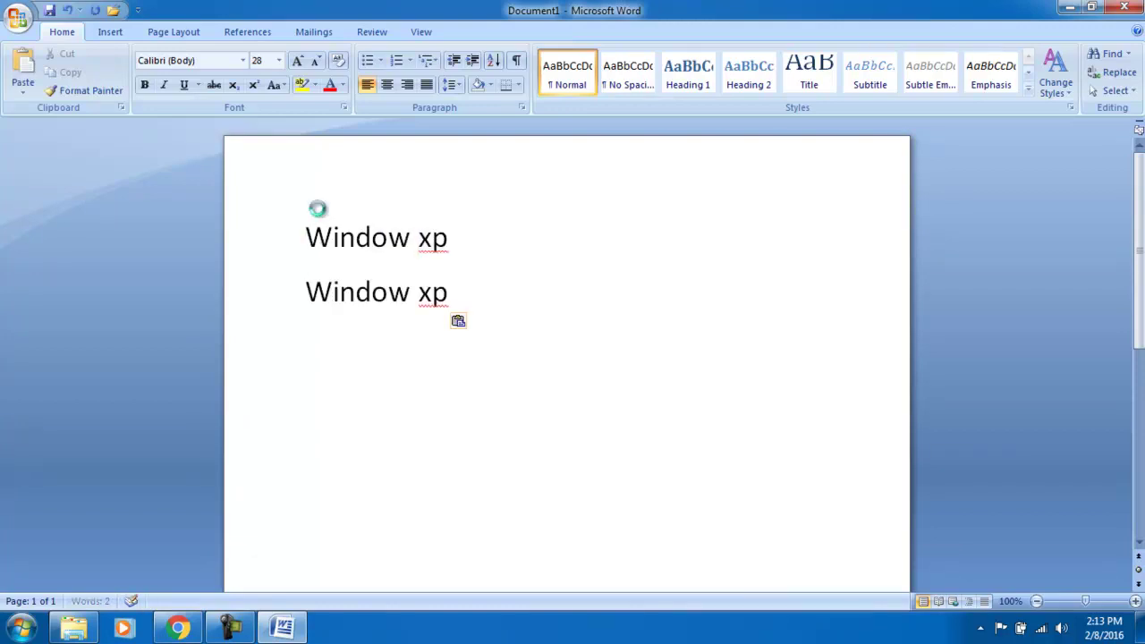
{"action": "key", "text": "ctrl+s"}
{"action": "left_click", "coordinate": [506, 398]}
- Make xp subscript on the first line and superscript on the second
{"action": "triple_click", "coordinate": [456, 239]}
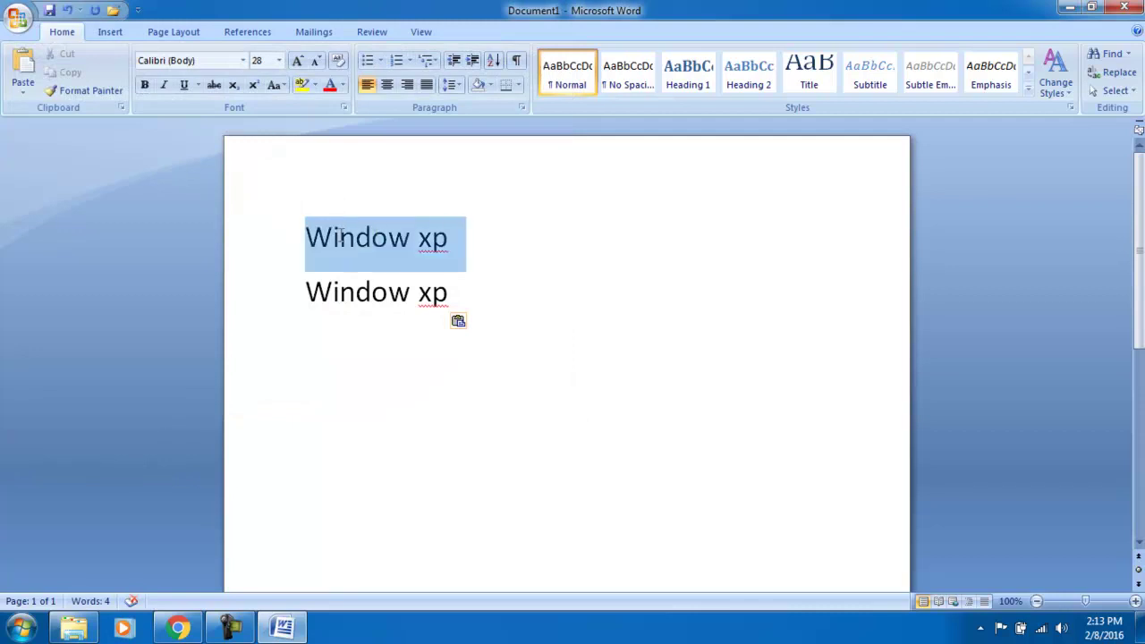
{"action": "left_click", "coordinate": [422, 241]}
{"action": "left_click_drag", "start_coordinate": [452, 239], "coordinate": [419, 242]}
{"action": "left_click", "coordinate": [241, 91]}
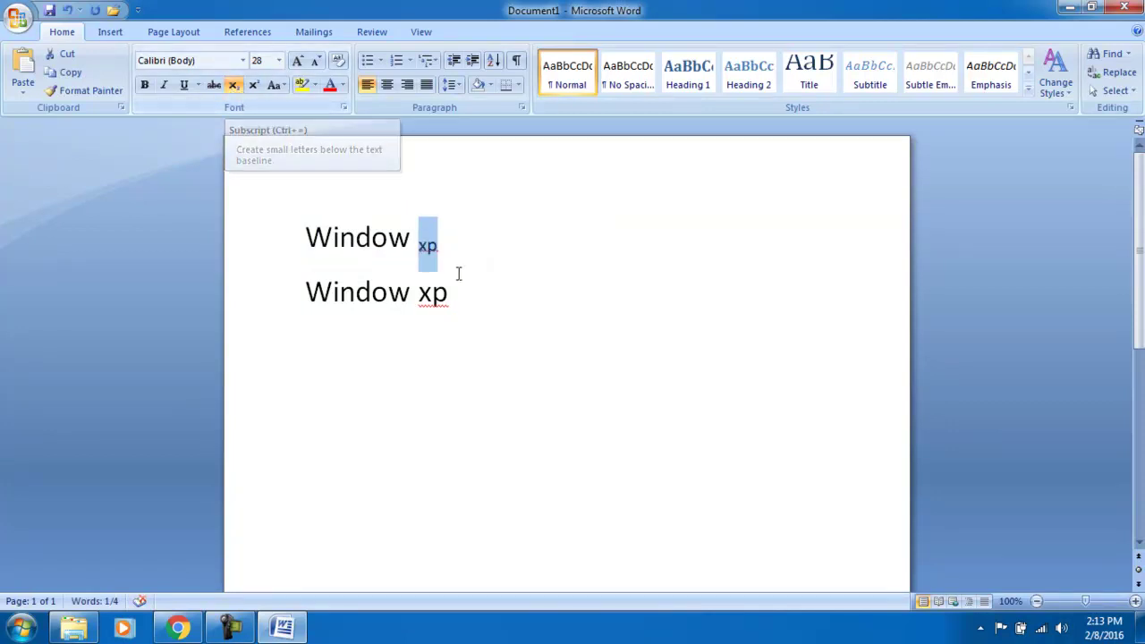
{"action": "left_click_drag", "start_coordinate": [450, 292], "coordinate": [420, 293]}
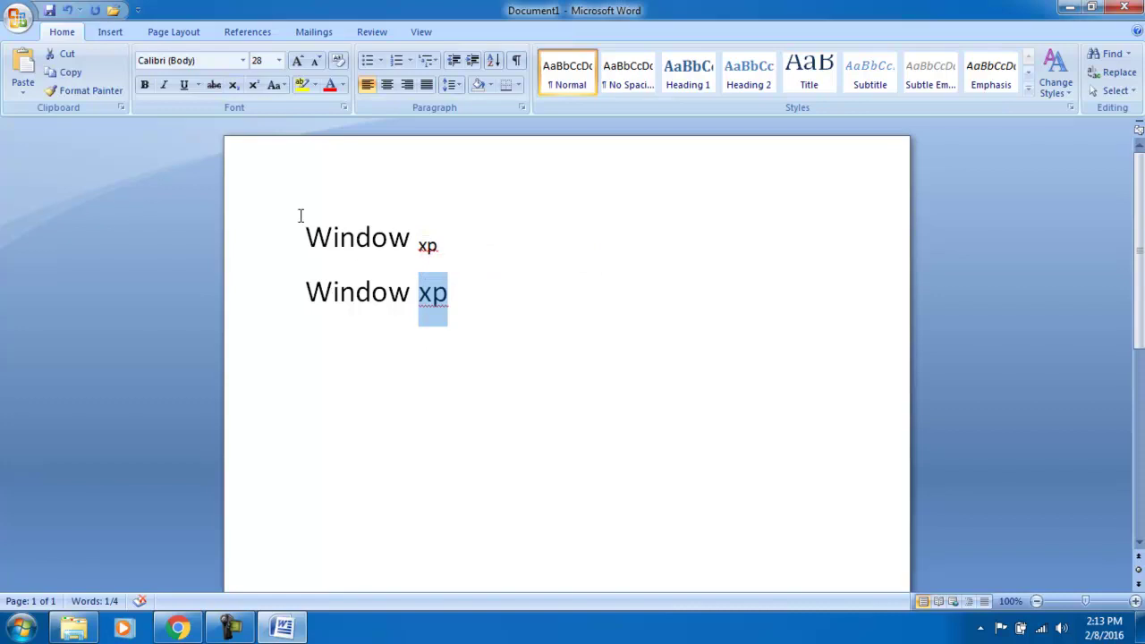
{"action": "left_click", "coordinate": [260, 79]}
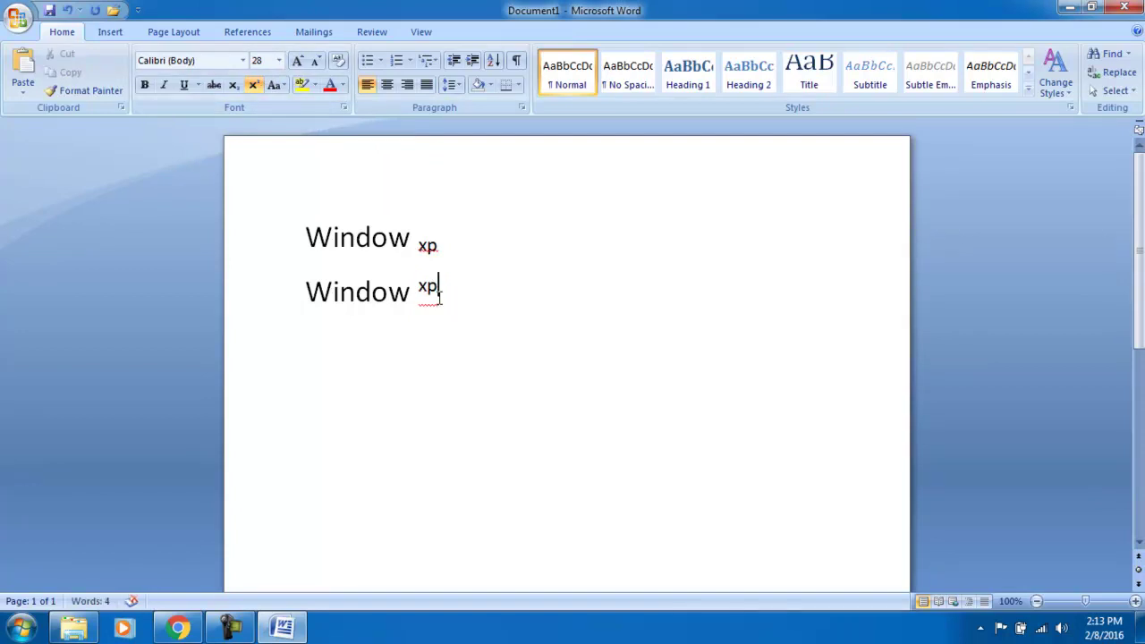
- Enlarge both Window xp lines to 80 pt
{"action": "left_click_drag", "start_coordinate": [440, 297], "coordinate": [306, 224]}
{"action": "left_click", "coordinate": [298, 60]}
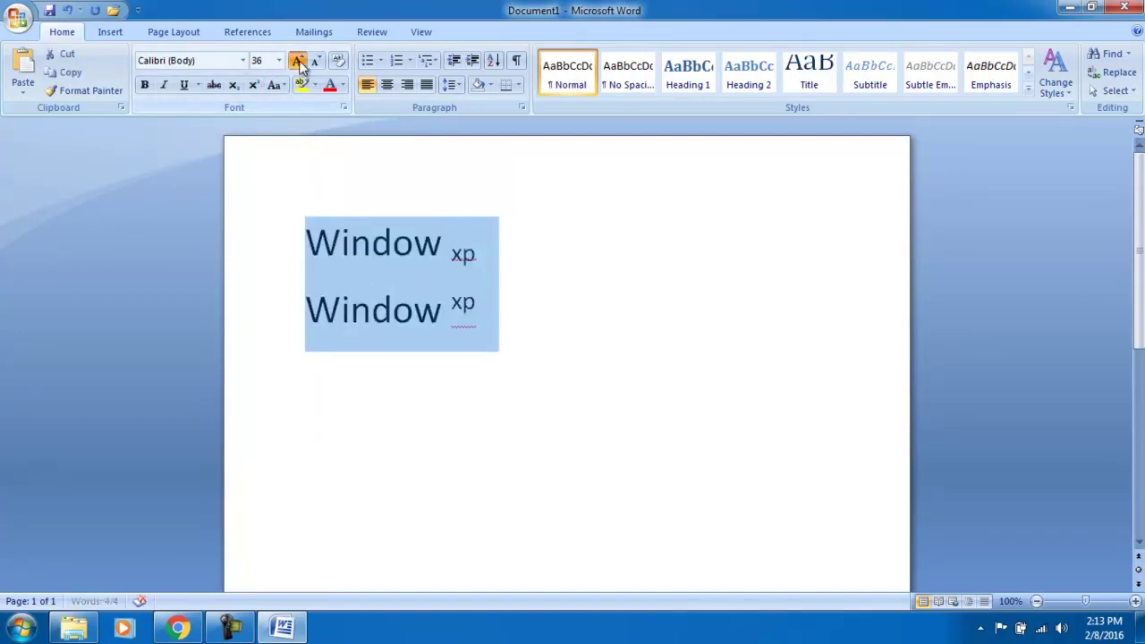
{"action": "left_click", "coordinate": [298, 60]}
{"action": "left_click", "coordinate": [739, 382]}
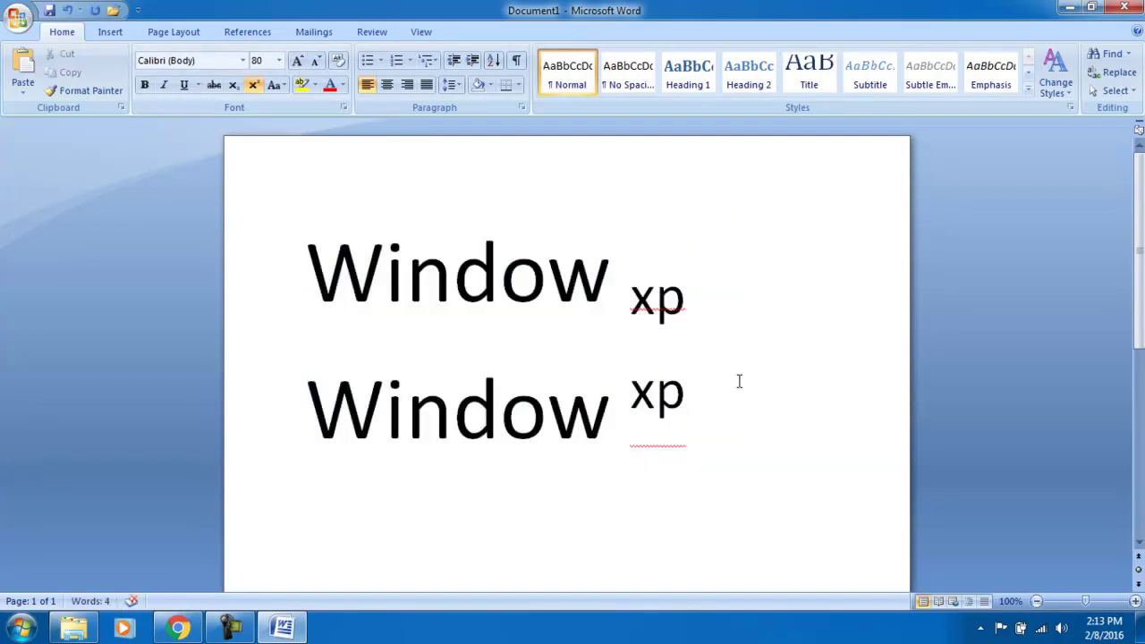
{"action": "left_click", "coordinate": [283, 90]}
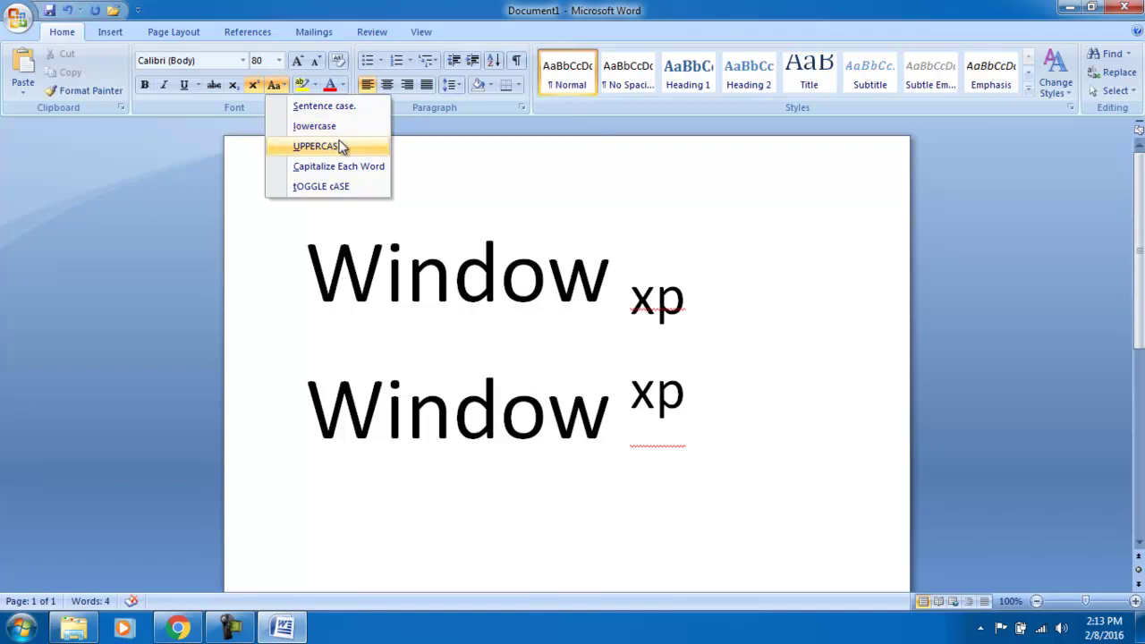
{"action": "left_click", "coordinate": [442, 202]}
- Type 'I am going to college.' on a new line below them
{"action": "key", "text": "Return"}
{"action": "type", "text": "am "}
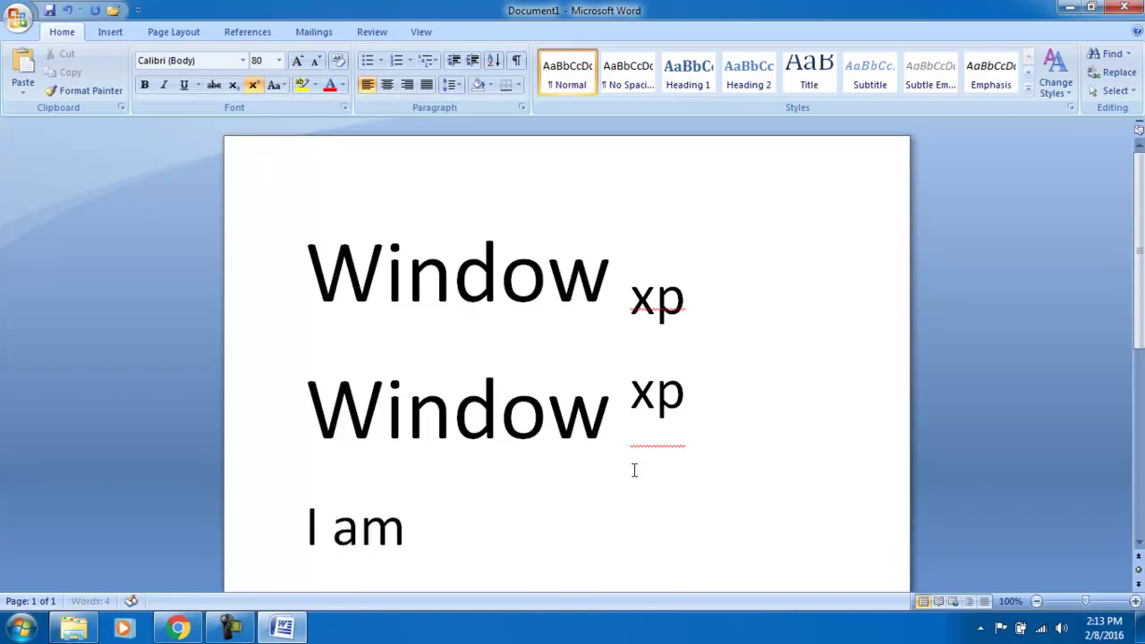
{"action": "type", "text": "going "}
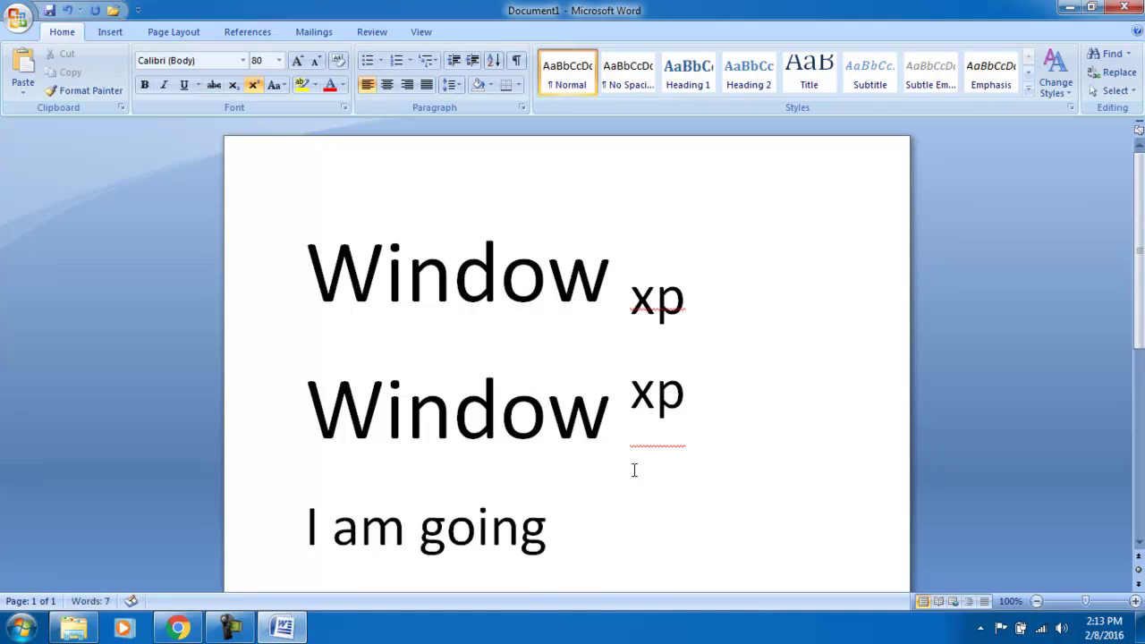
{"action": "type", "text": "to colleger"}
{"action": "key", "text": "BackSpace"}
{"action": "type", "text": "=."}
{"action": "key", "text": "BackSpace"}
{"action": "key", "text": "BackSpace"}
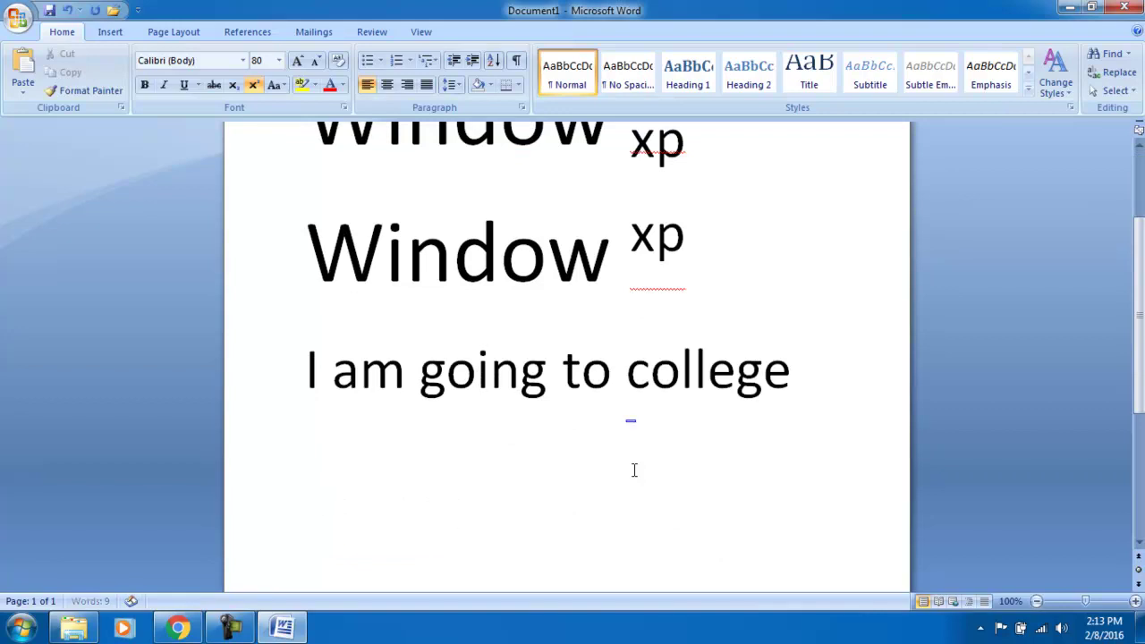
{"action": "type", "text": "."}
- Try lowercase and UPPERCASE on the college sentence, ending with Capitalize Each Word
{"action": "left_click_drag", "start_coordinate": [801, 377], "coordinate": [306, 371]}
{"action": "left_click", "coordinate": [274, 84]}
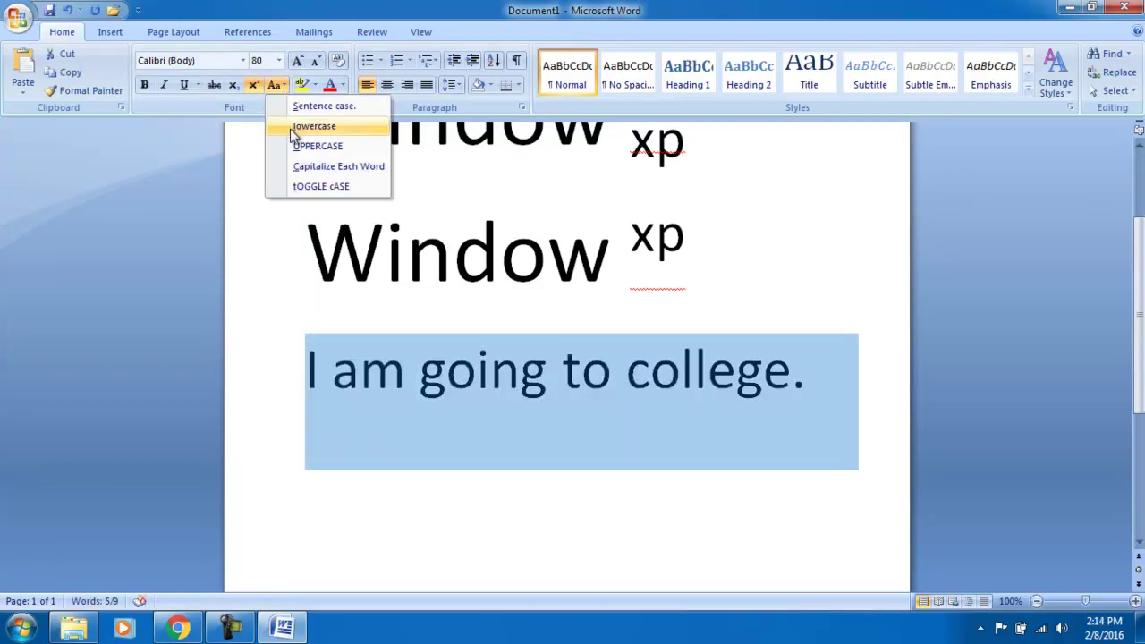
{"action": "left_click", "coordinate": [296, 133]}
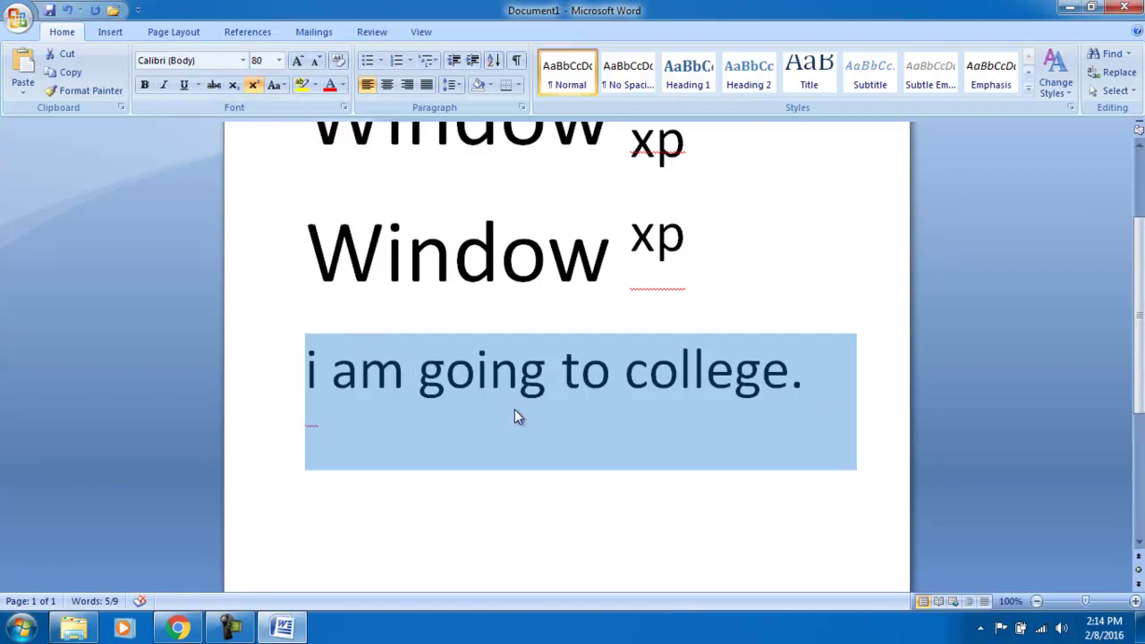
{"action": "left_click", "coordinate": [275, 85]}
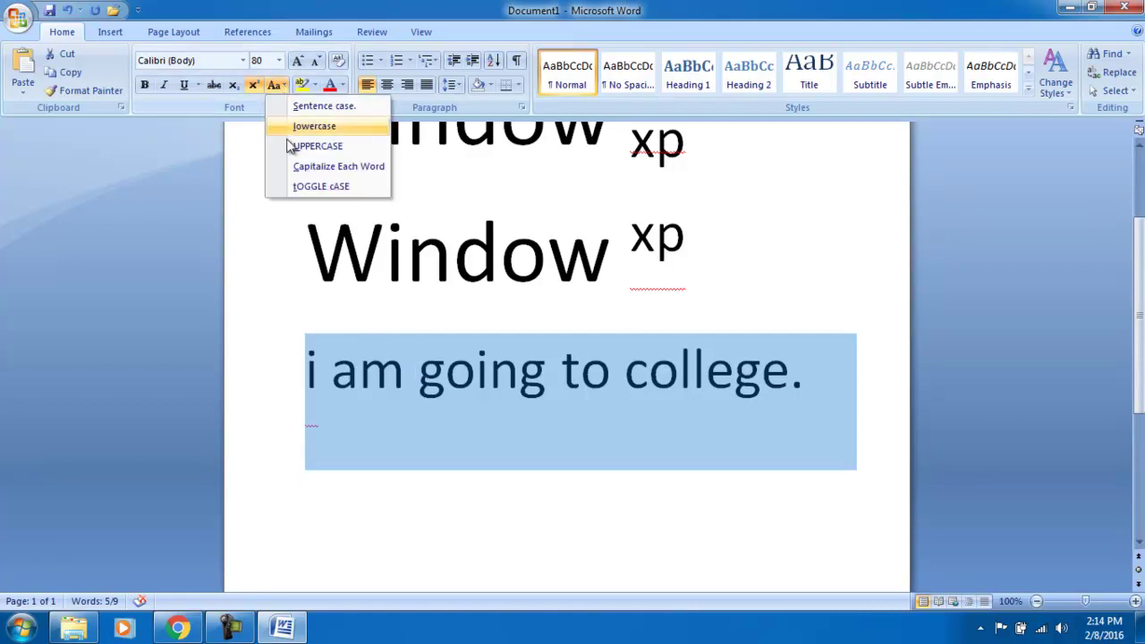
{"action": "left_click", "coordinate": [292, 143]}
{"action": "left_click_drag", "start_coordinate": [1134, 300], "coordinate": [1134, 305]}
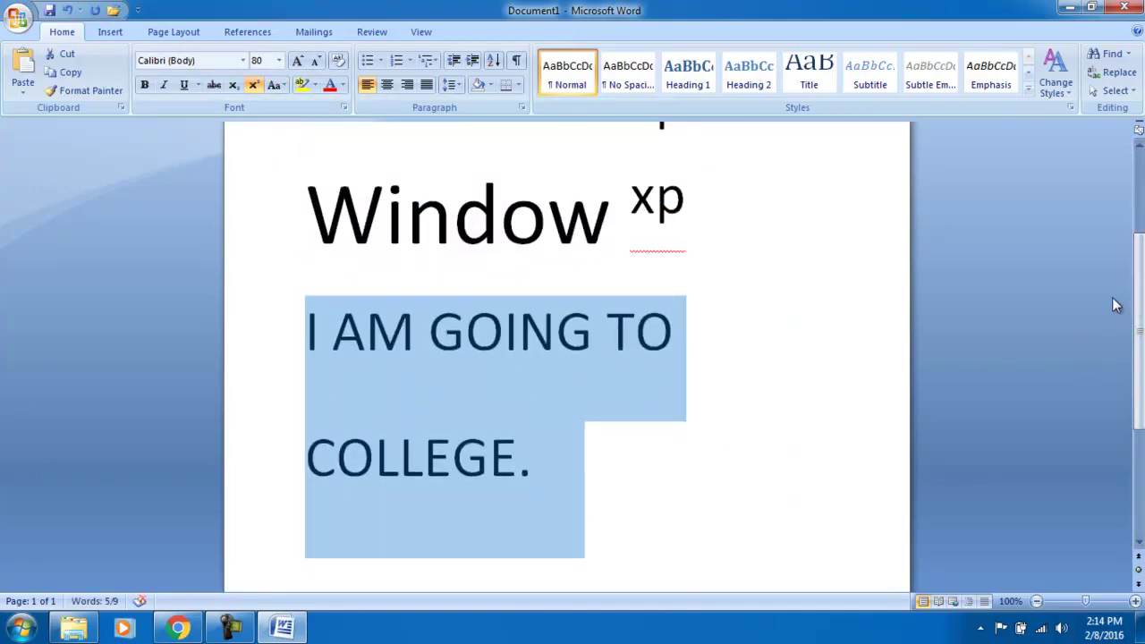
{"action": "left_click", "coordinate": [275, 84]}
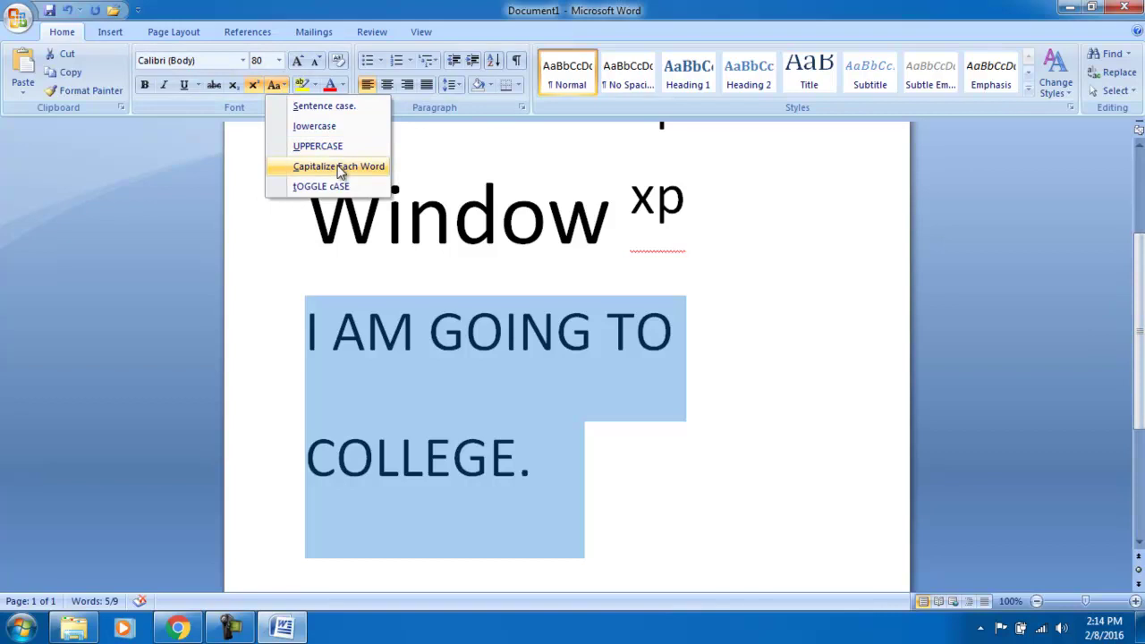
{"action": "left_click", "coordinate": [338, 167]}
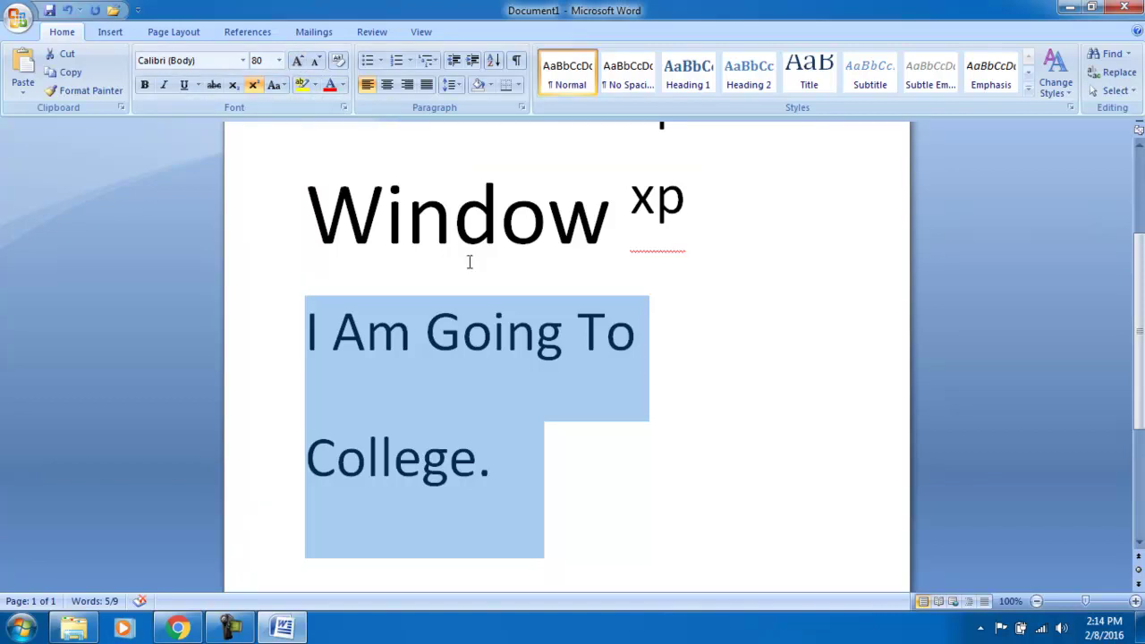
- Grow the sentence to 100 pt, then shrink it back down to 28 pt
{"action": "left_click", "coordinate": [297, 61]}
{"action": "left_click", "coordinate": [298, 63]}
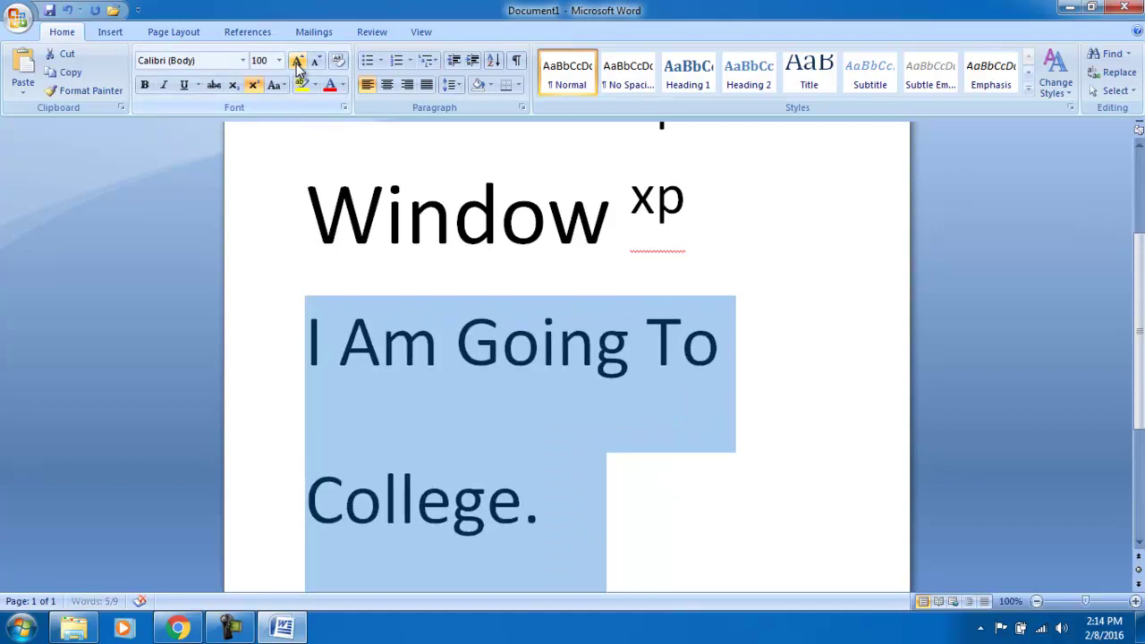
{"action": "left_click", "coordinate": [317, 62]}
{"action": "left_click", "coordinate": [317, 63]}
{"action": "left_click", "coordinate": [317, 63]}
{"action": "left_click", "coordinate": [319, 64]}
{"action": "left_click", "coordinate": [319, 65]}
{"action": "left_click", "coordinate": [321, 66]}
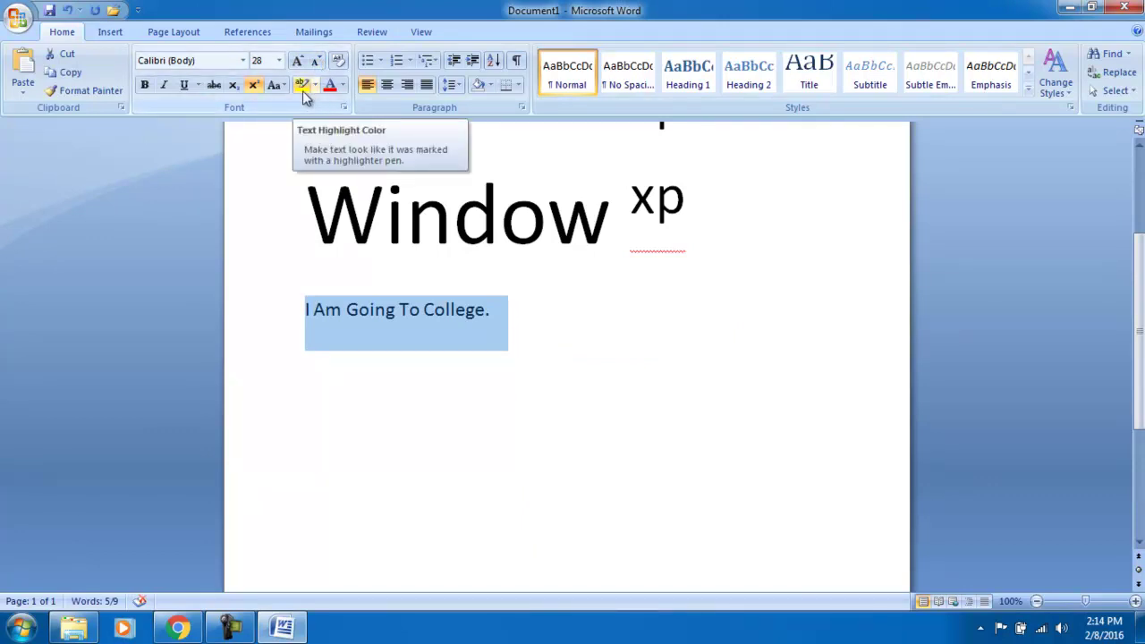
- Delete the college sentence and insert three sample paragraphs with =rand(3)
{"action": "left_click", "coordinate": [537, 329]}
{"action": "left_click_drag", "start_coordinate": [271, 318], "coordinate": [503, 345]}
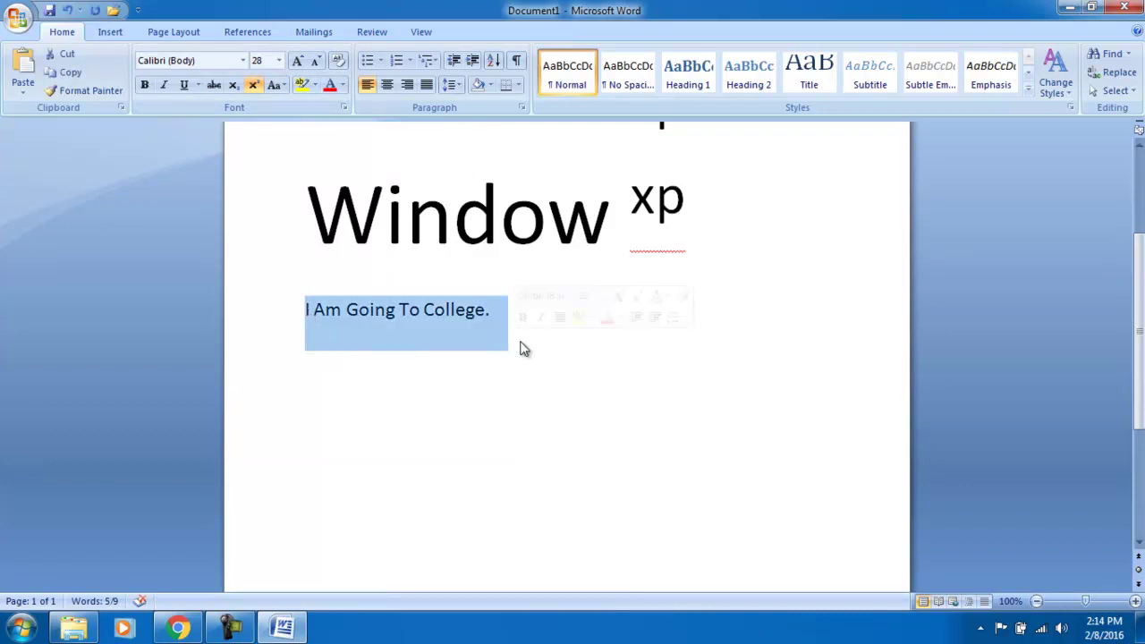
{"action": "key", "text": "Delete"}
{"action": "type", "text": "=ran"}
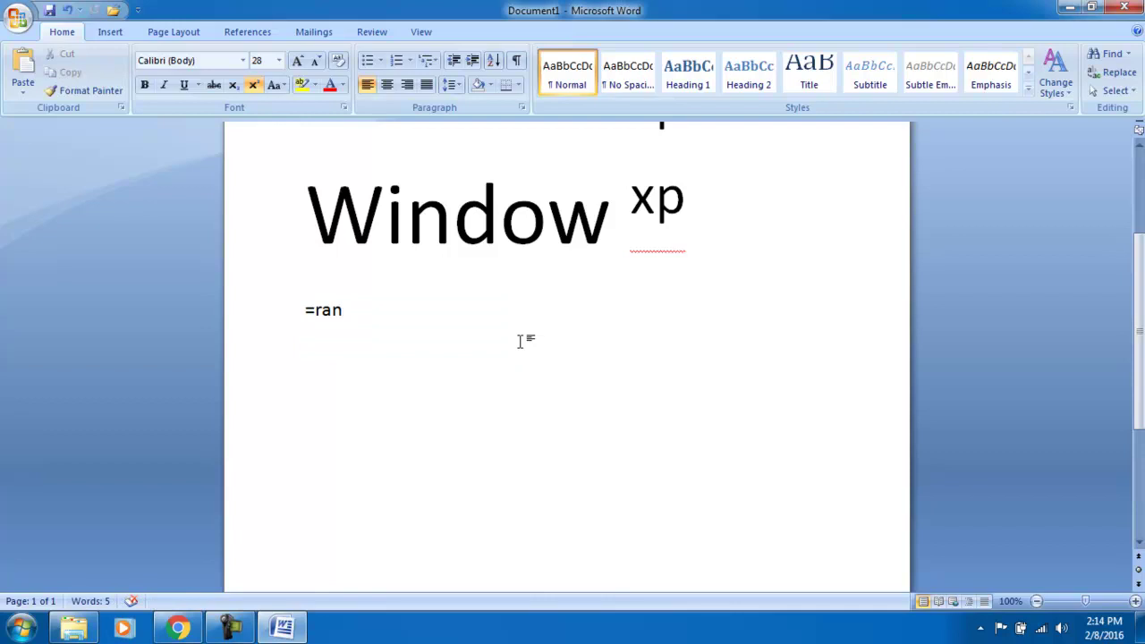
{"action": "type", "text": "d(3)"}
{"action": "key", "text": "Return"}
{"action": "left_click_drag", "start_coordinate": [1138, 393], "coordinate": [1139, 327]}
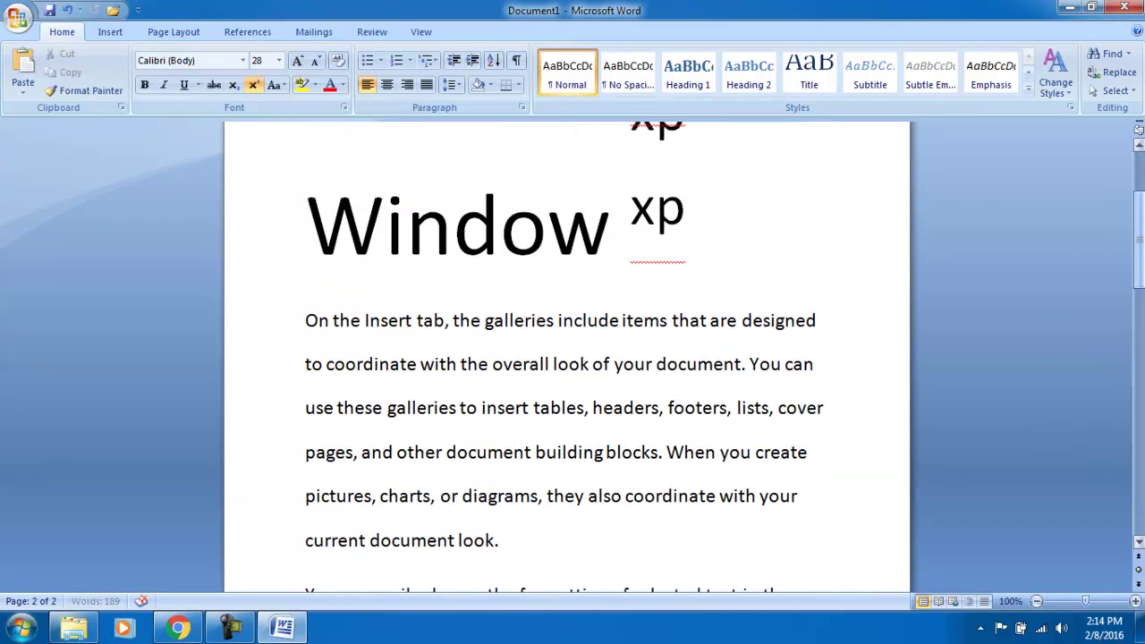
{"action": "left_click_drag", "start_coordinate": [585, 409], "coordinate": [420, 407]}
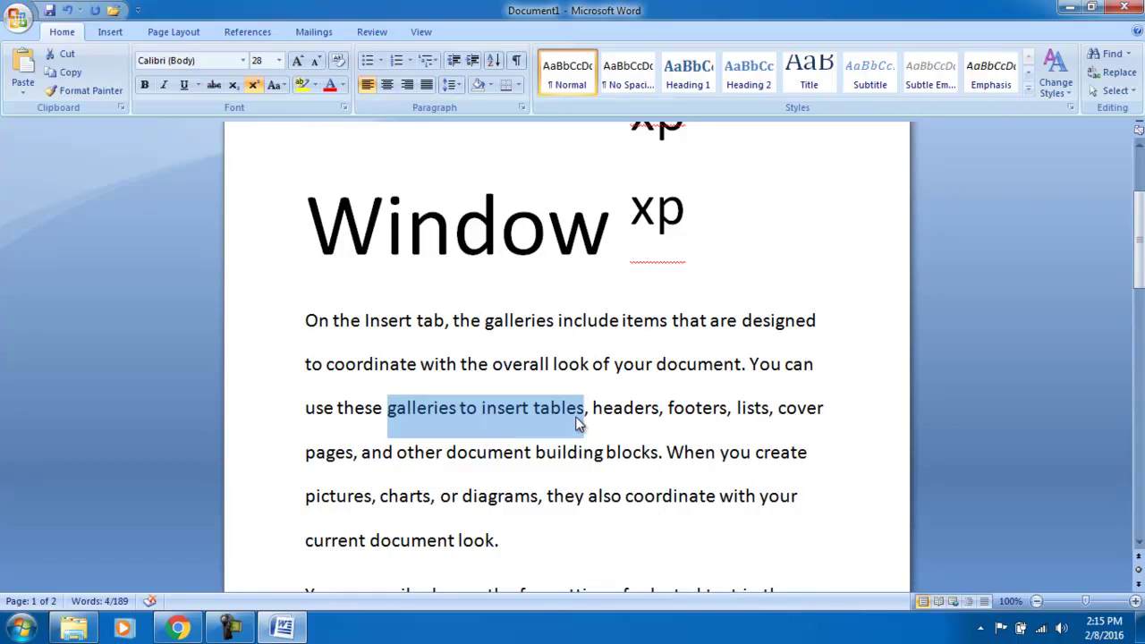
- Highlight 'galleries to insert tables' in yellow and colour it red
{"action": "left_click", "coordinate": [313, 85]}
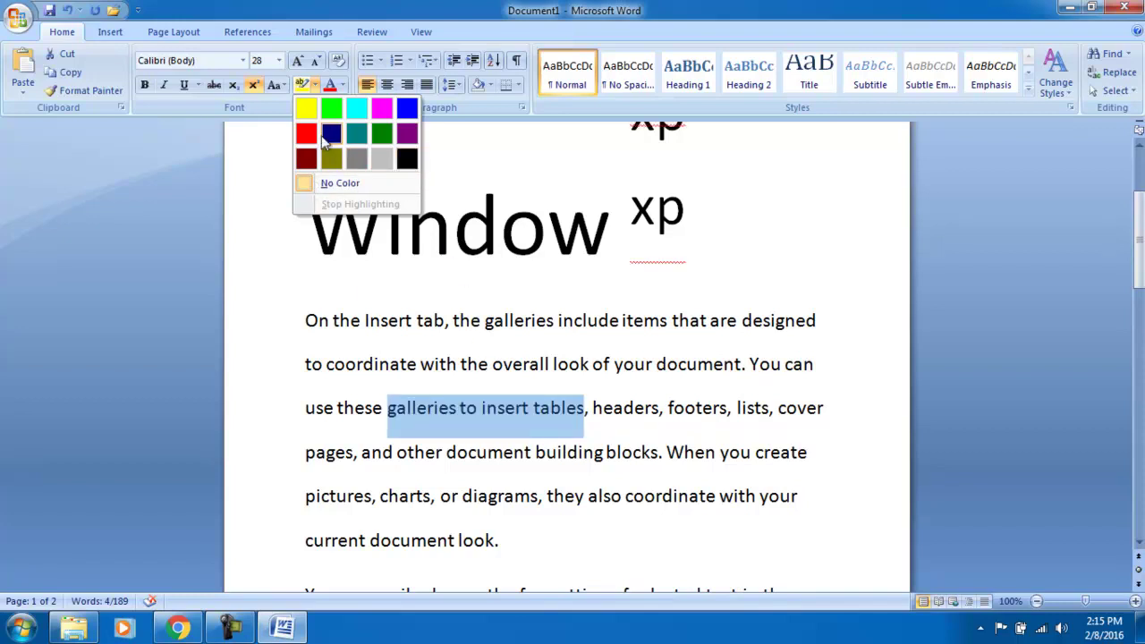
{"action": "left_click", "coordinate": [307, 108]}
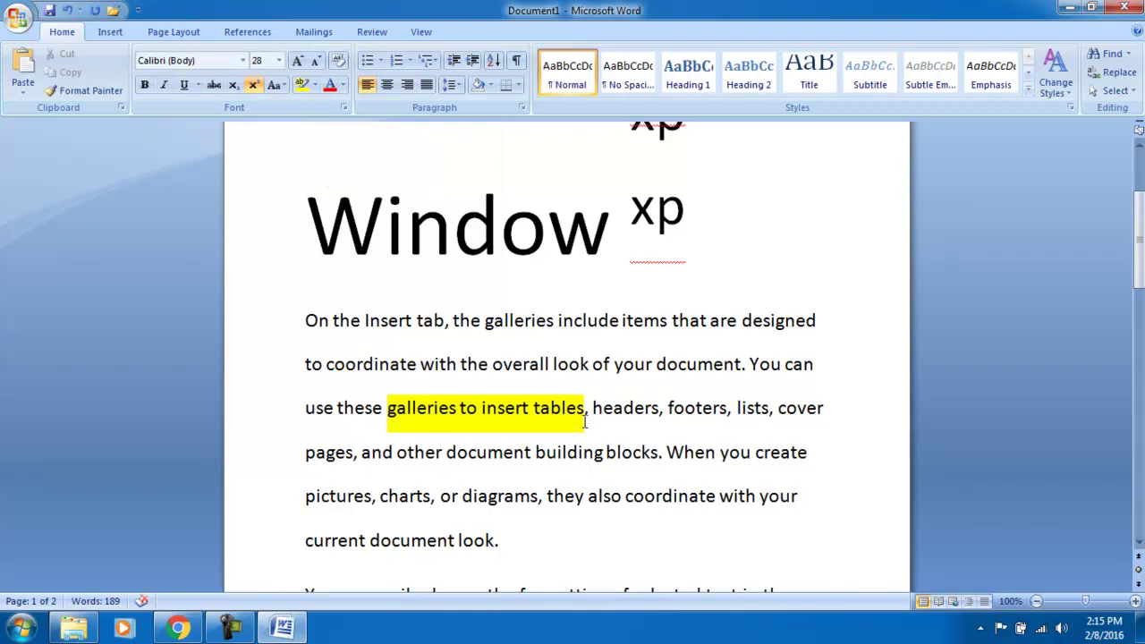
{"action": "left_click_drag", "start_coordinate": [586, 408], "coordinate": [388, 408]}
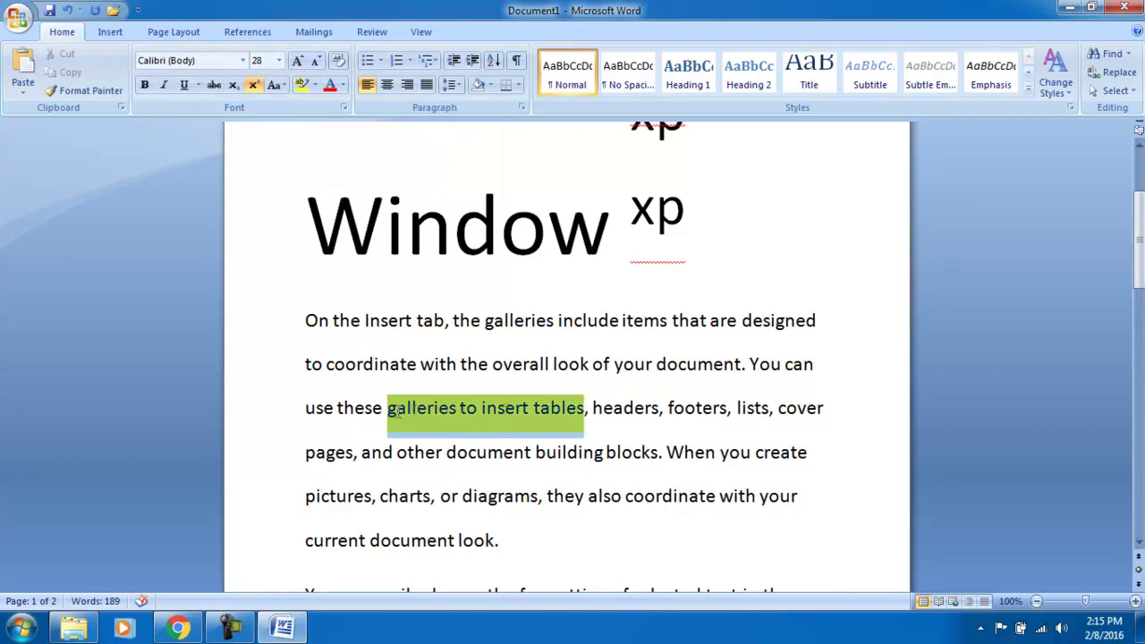
{"action": "left_click", "coordinate": [345, 85]}
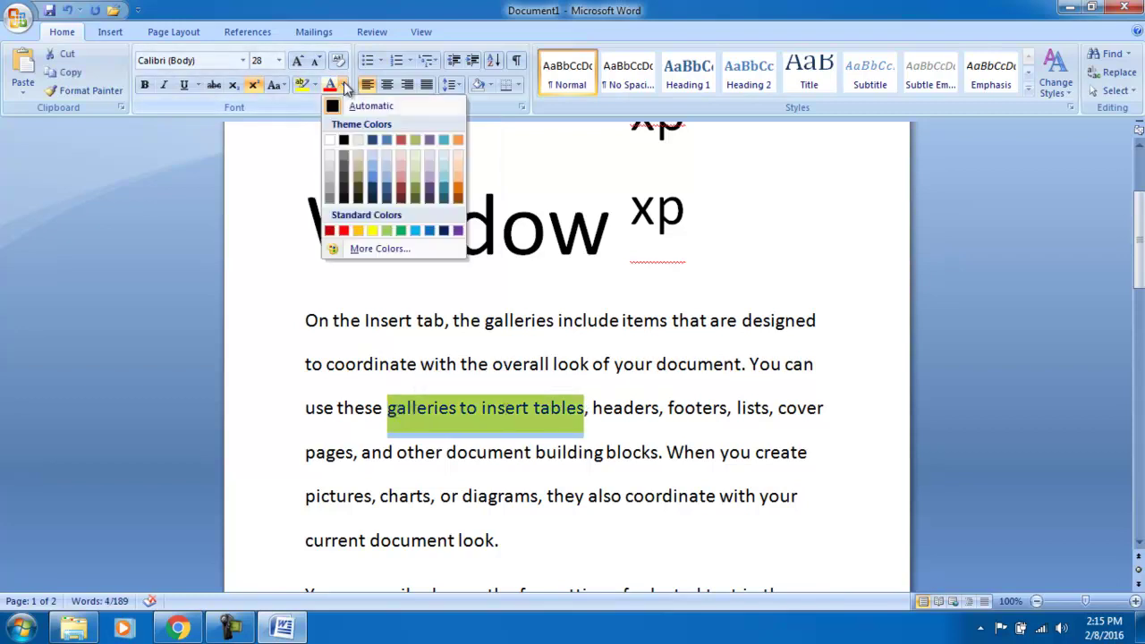
{"action": "left_click", "coordinate": [343, 231]}
{"action": "left_click", "coordinate": [557, 474]}
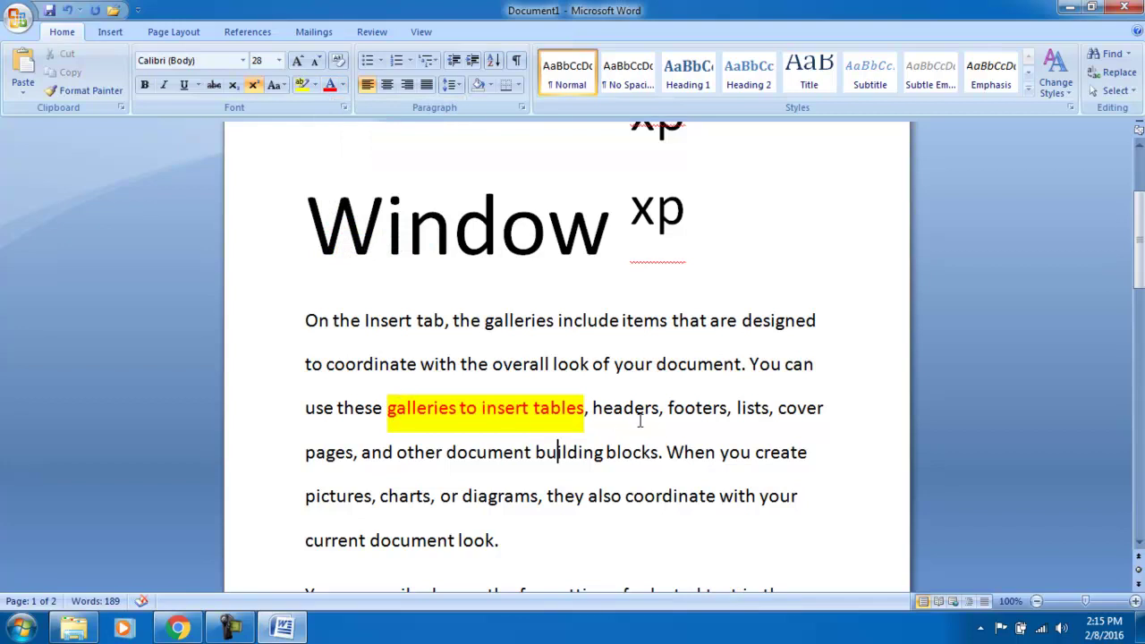
- Colour the whole first sample paragraph red
{"action": "left_click_drag", "start_coordinate": [506, 531], "coordinate": [306, 320]}
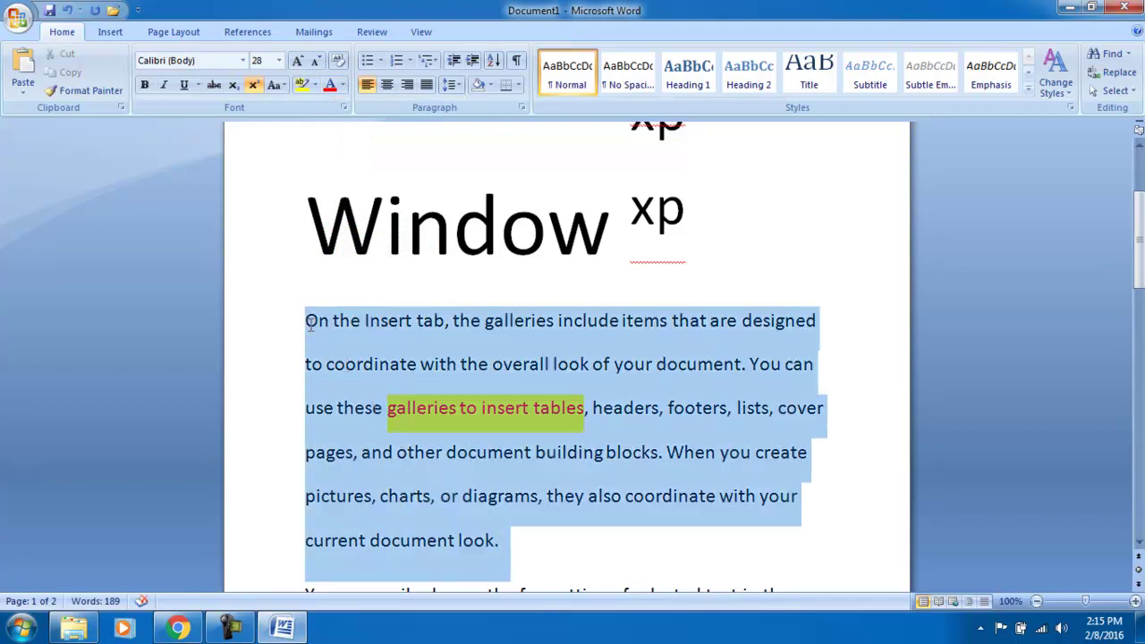
{"action": "left_click", "coordinate": [342, 84]}
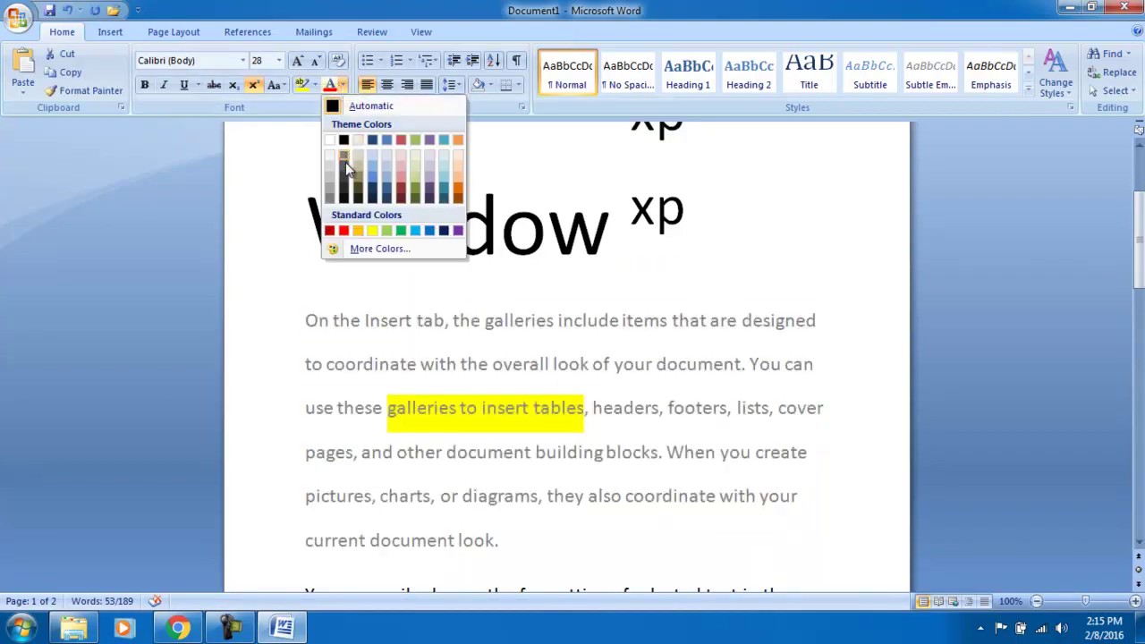
{"action": "left_click", "coordinate": [343, 231]}
{"action": "left_click", "coordinate": [645, 498]}
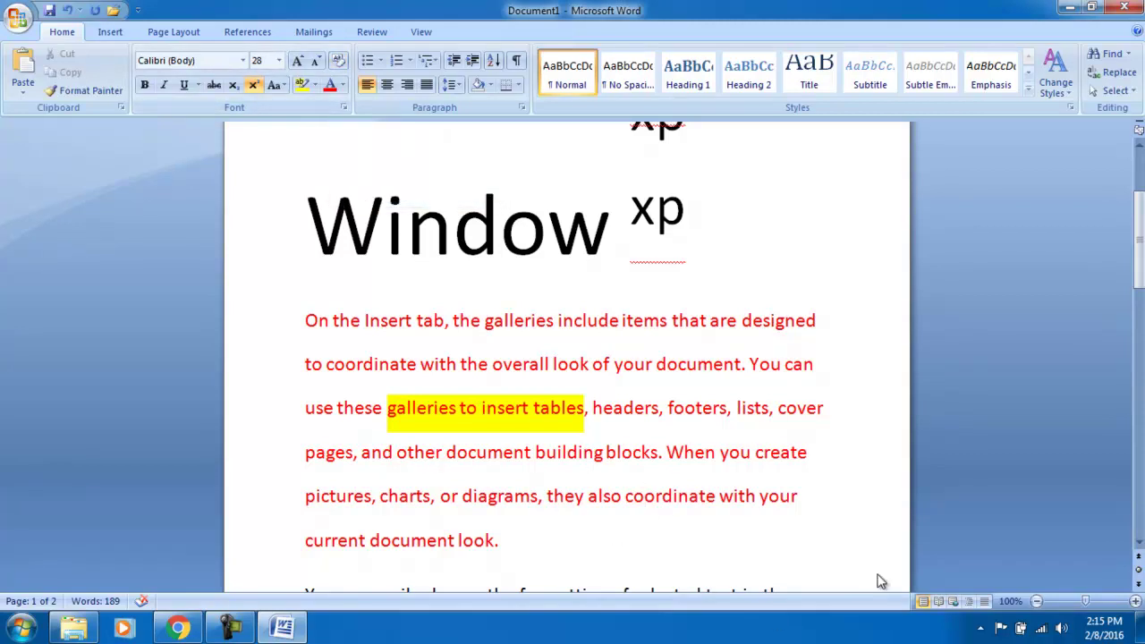
{"action": "left_click", "coordinate": [645, 496]}
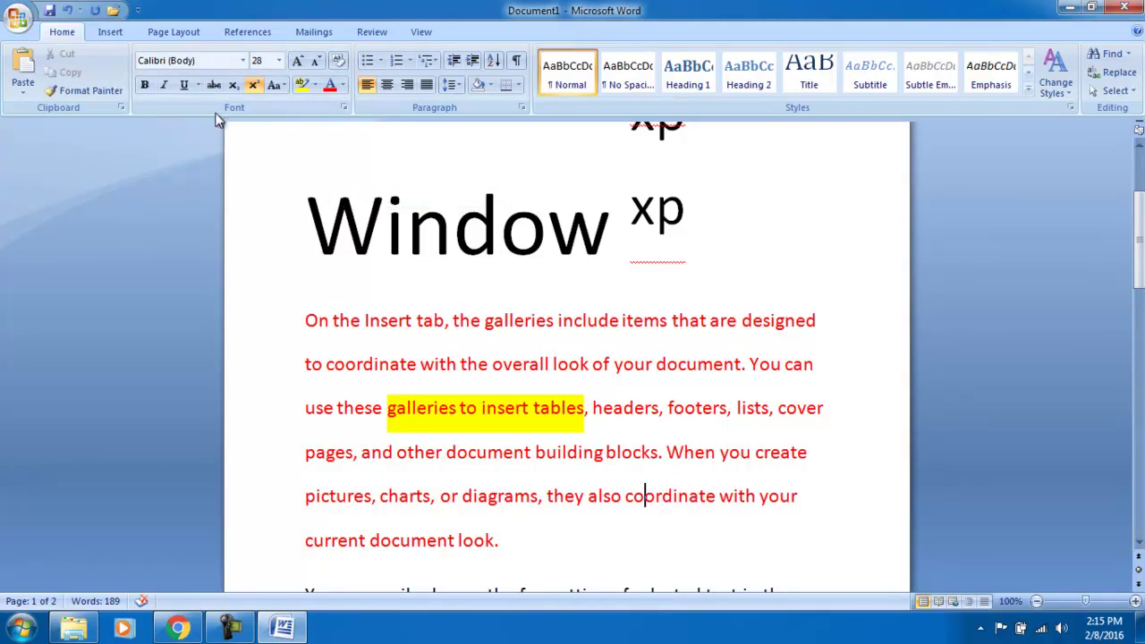
- Bold, italicize and underline 'coordinate', clear the paragraph's formatting, then delete everything
{"action": "left_click", "coordinate": [144, 84]}
{"action": "left_click", "coordinate": [165, 85]}
{"action": "left_click", "coordinate": [182, 86]}
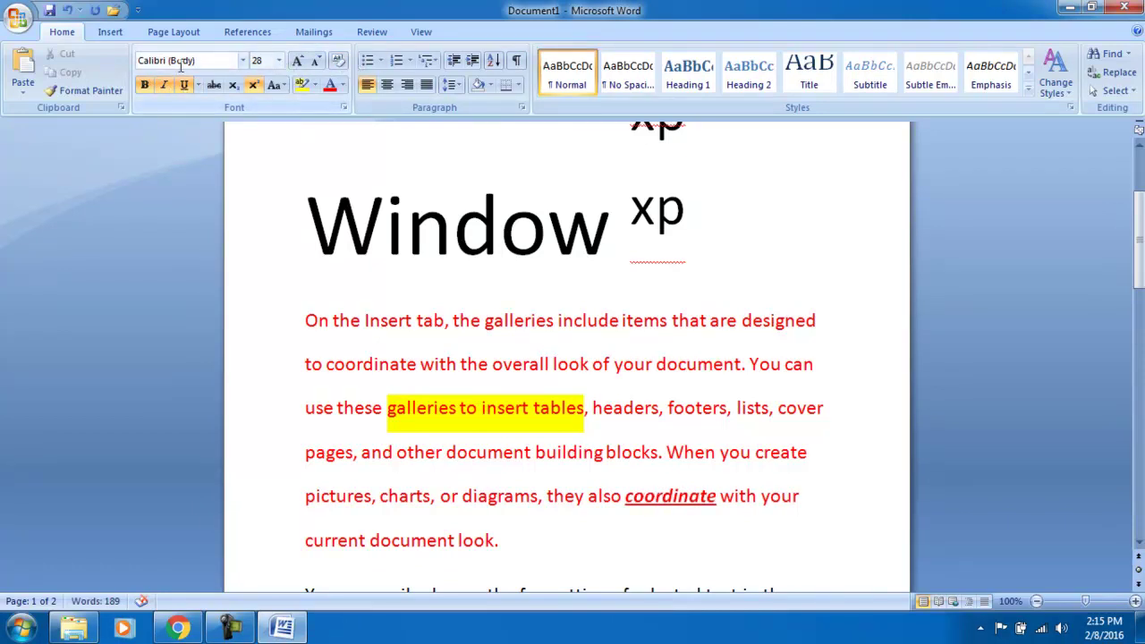
{"action": "left_click", "coordinate": [340, 61]}
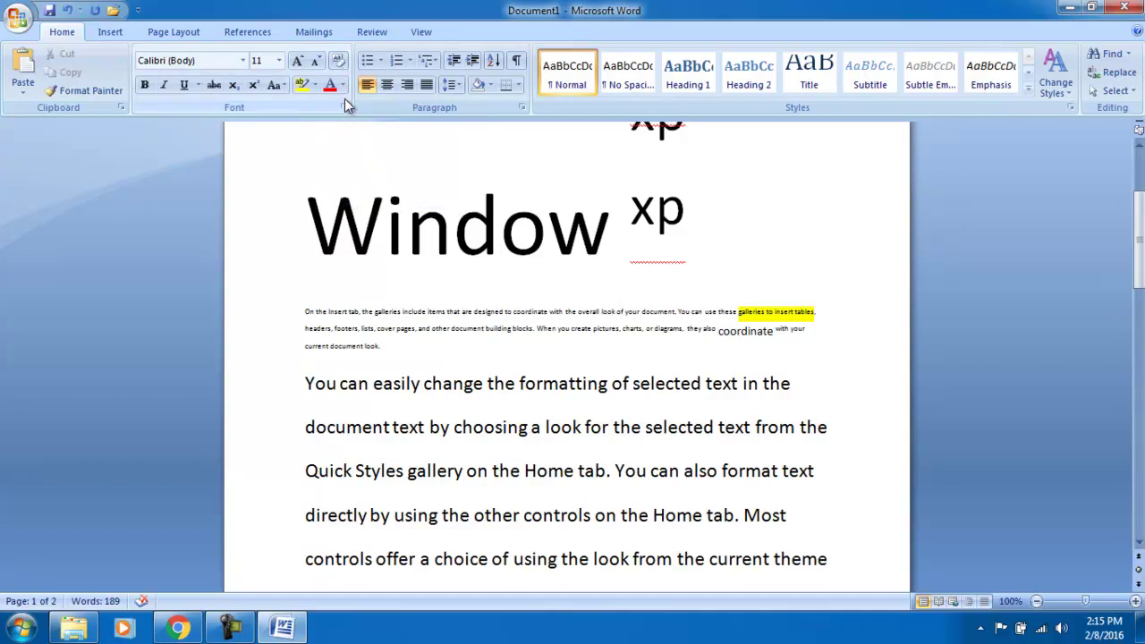
{"action": "key", "text": "ctrl+a"}
{"action": "key", "text": "Delete"}
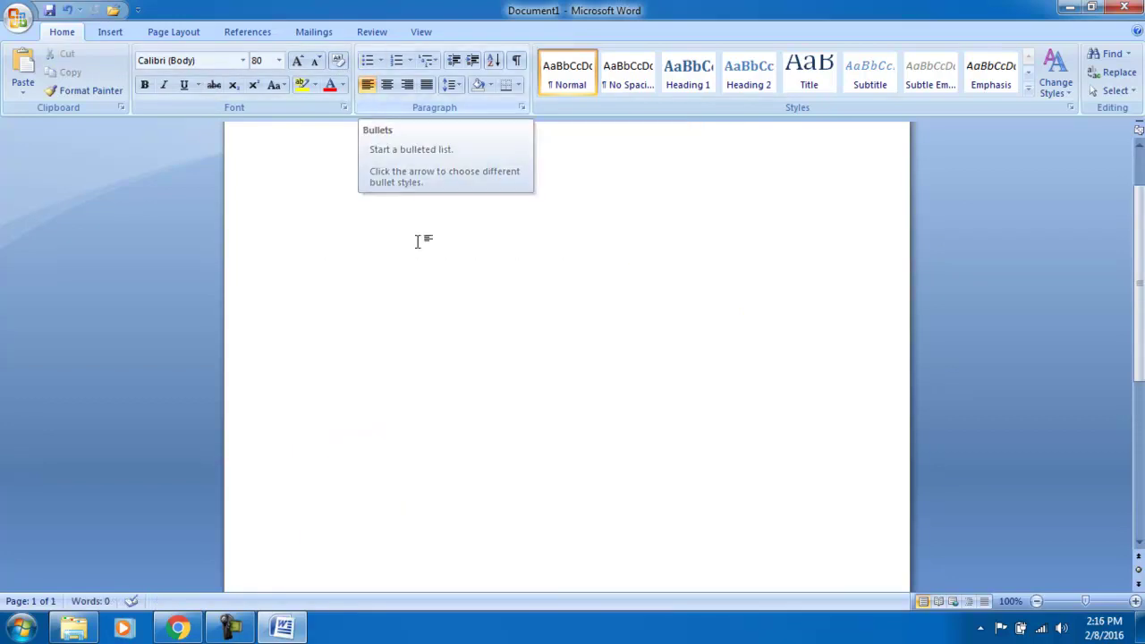
- Type Pakistan and India on separate lines, correcting the misspelled 'Idia'
{"action": "type", "text": "P"}
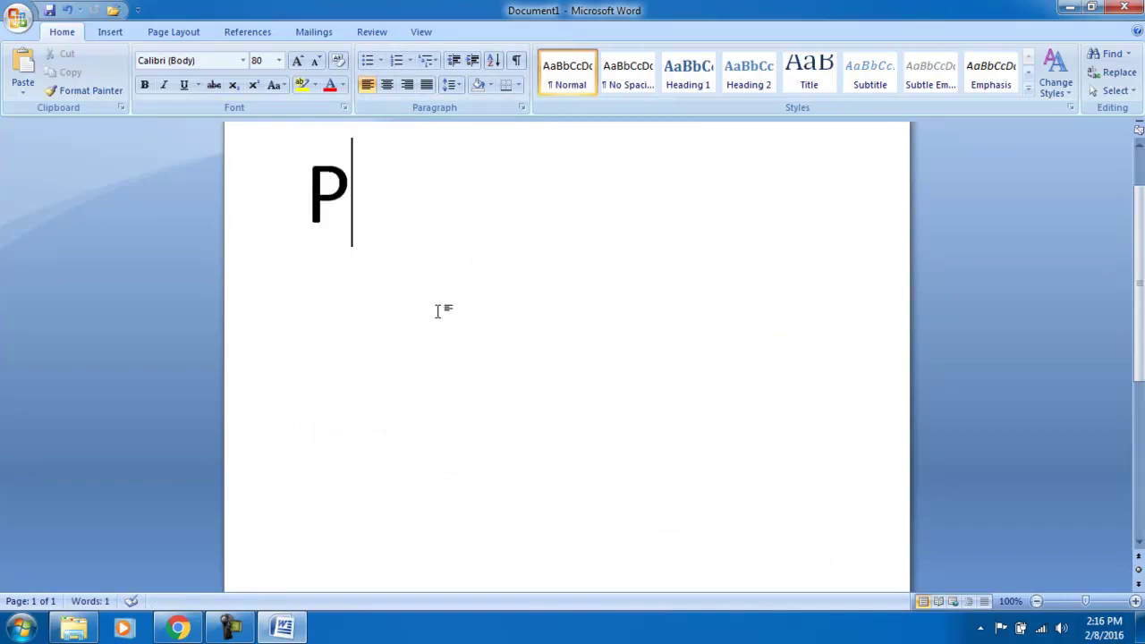
{"action": "type", "text": "akistan "}
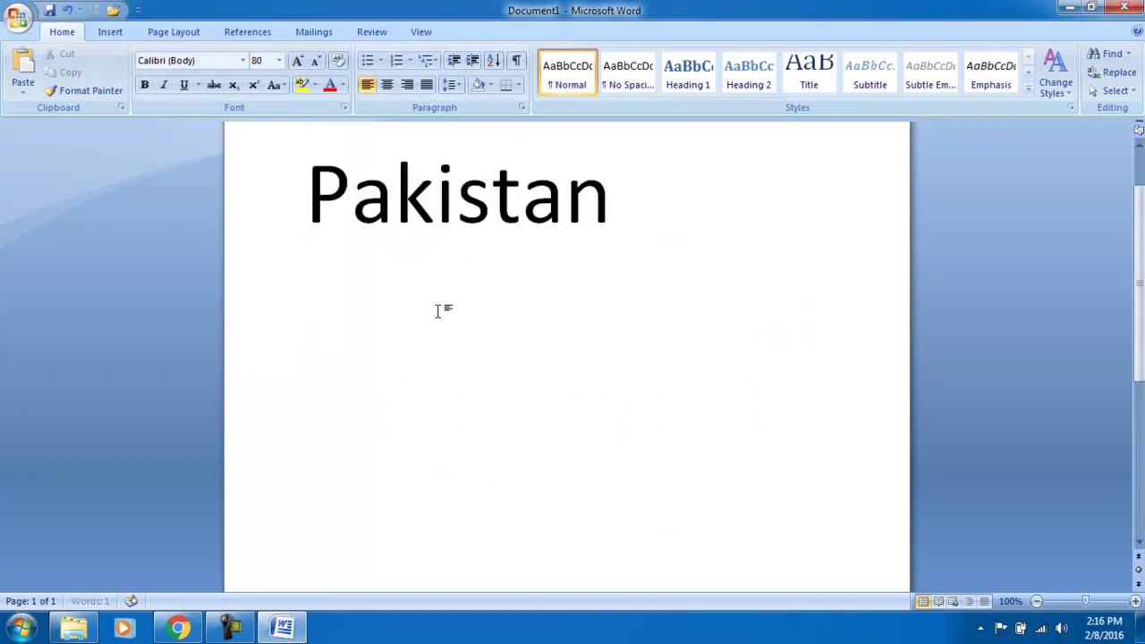
{"action": "type", "text": "Idia"}
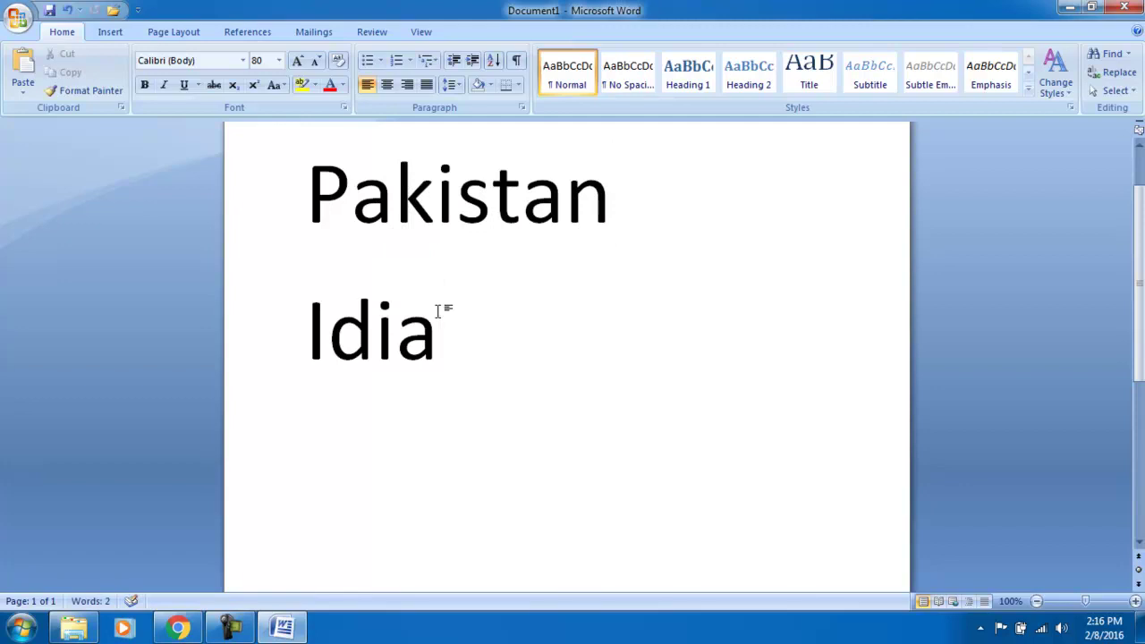
{"action": "key", "text": "Return"}
{"action": "key", "text": "Up"}
{"action": "key", "text": "Left"}
{"action": "key", "text": "Left"}
{"action": "key", "text": "Down"}
{"action": "key", "text": "Left"}
{"action": "type", "text": "n"}
{"action": "key", "text": "Right"}
{"action": "key", "text": "Right"}
{"action": "key", "text": "Right"}
- Add Iran on a third line, fixing the typo 'Irab'
{"action": "key", "text": "Return"}
{"action": "type", "text": "Irab"}
{"action": "key", "text": "BackSpace"}
{"action": "type", "text": "n"}
{"action": "key", "text": "Return"}
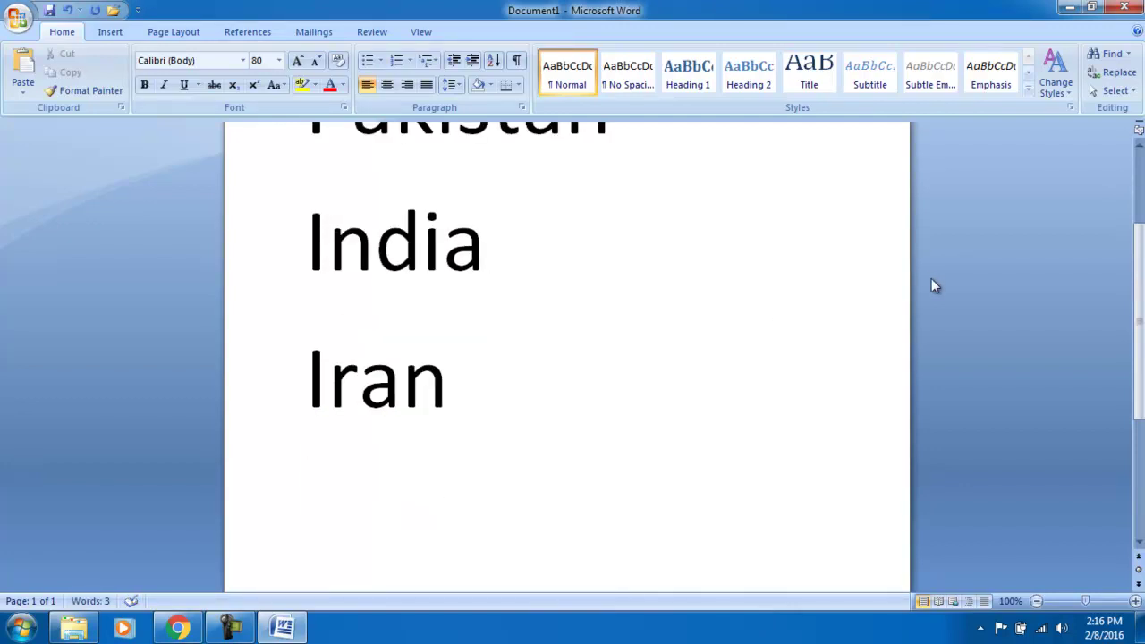
{"action": "scroll", "coordinate": [1141, 302], "scroll_direction": "up", "scroll_amount": 2}
{"action": "scroll", "coordinate": [1141, 302], "scroll_direction": "up", "scroll_amount": 1}
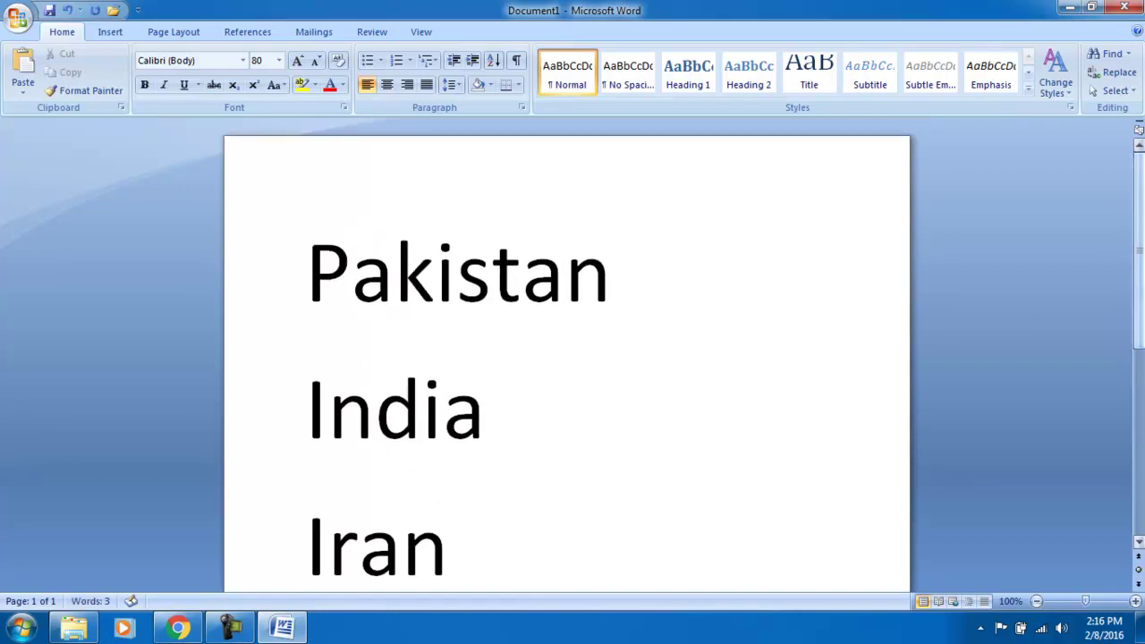
- Shrink the three country names to 36 pt with Shrink Font
{"action": "left_click_drag", "start_coordinate": [467, 543], "coordinate": [279, 160]}
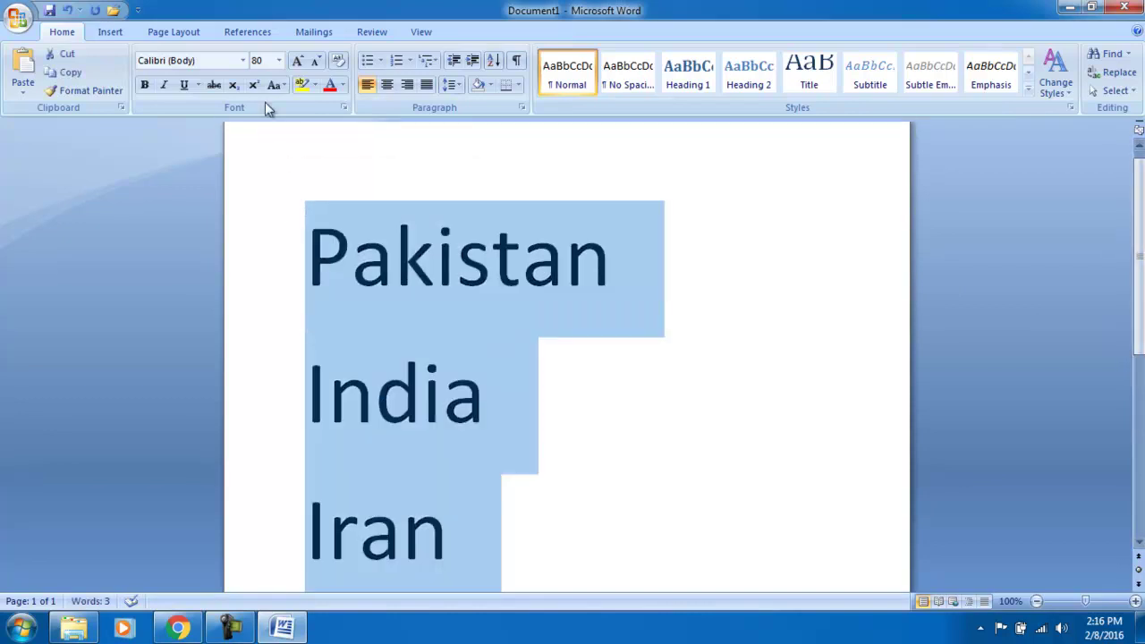
{"action": "left_click", "coordinate": [316, 62]}
{"action": "left_click", "coordinate": [315, 63]}
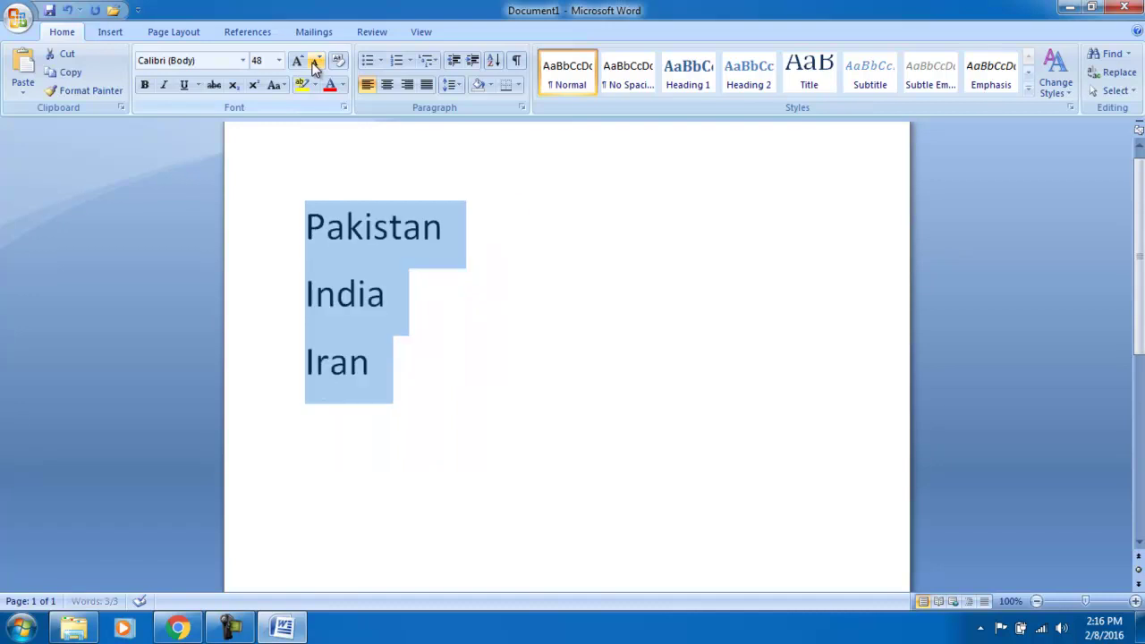
{"action": "left_click", "coordinate": [482, 318]}
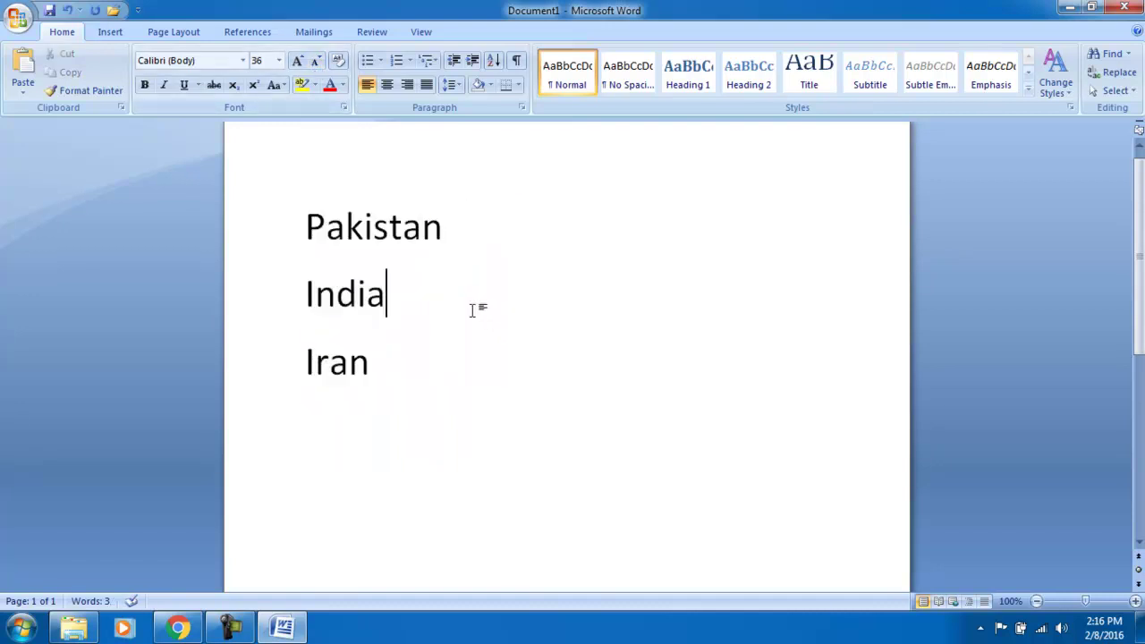
- Make Pakistan, India and Iran a bulleted list with an empty bullet below Iran
{"action": "key", "text": "ctrl+a"}
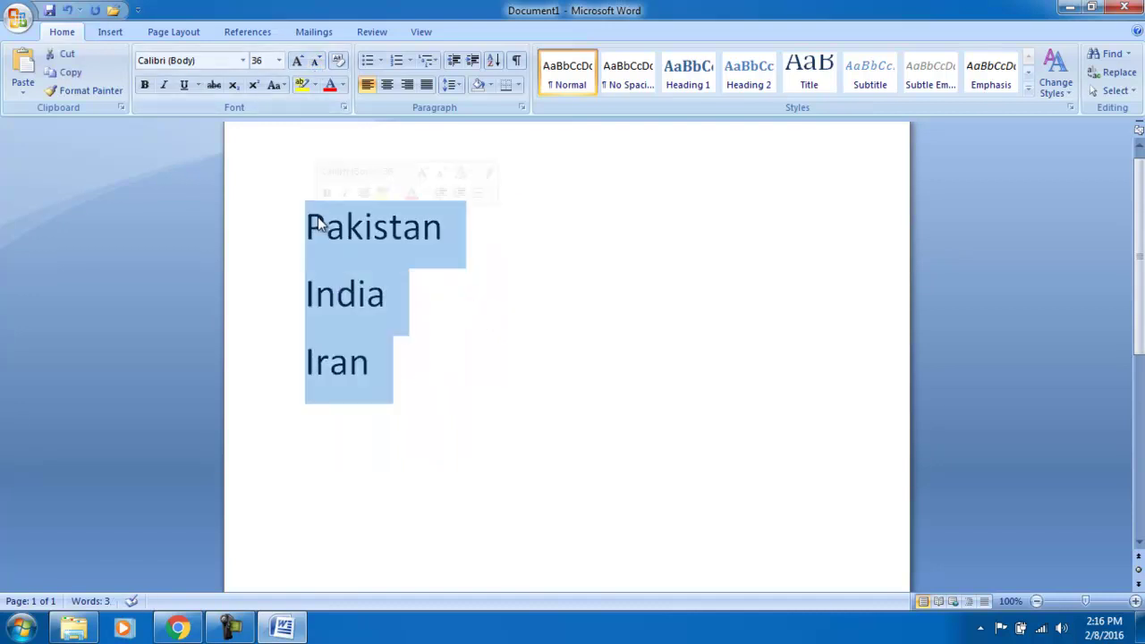
{"action": "left_click", "coordinate": [368, 61]}
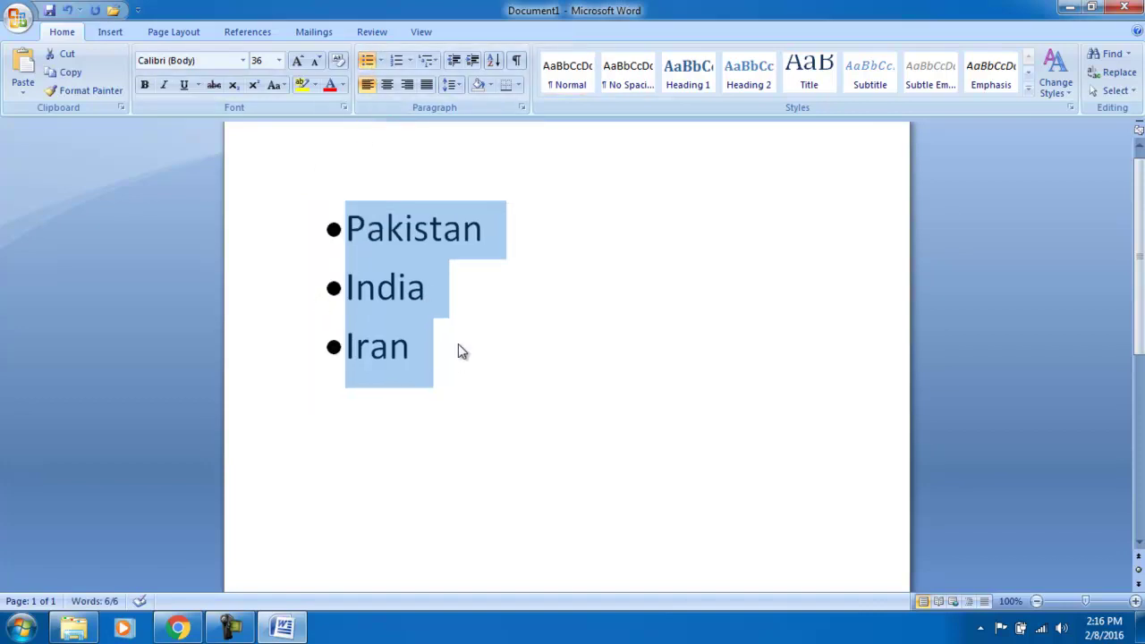
{"action": "left_click", "coordinate": [438, 357]}
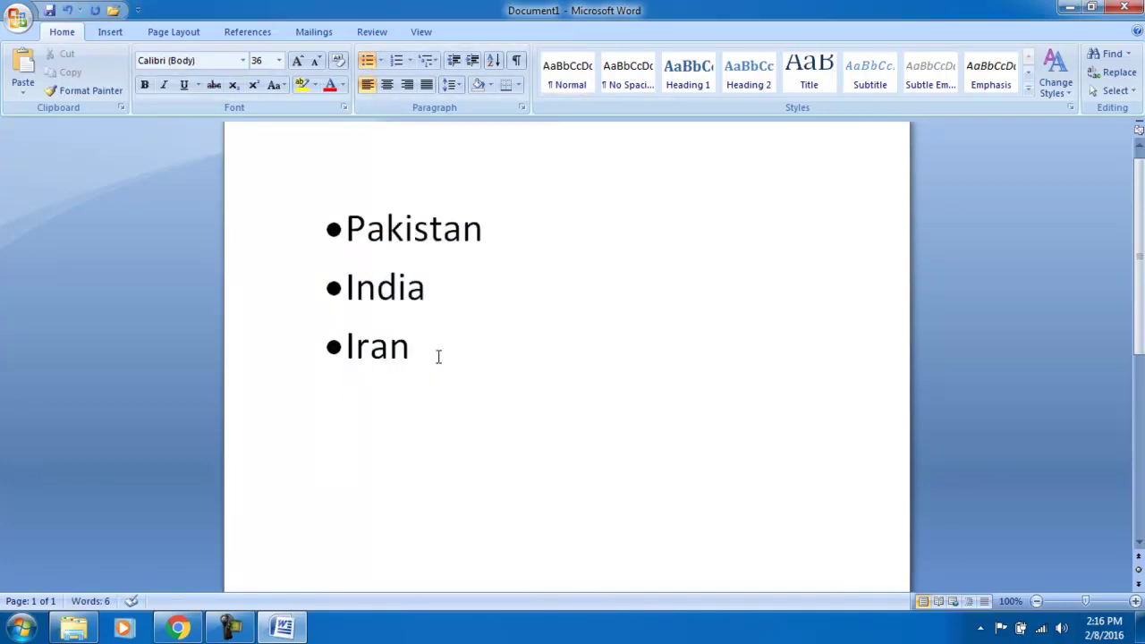
{"action": "key", "text": "Return"}
{"action": "key", "text": "Return"}
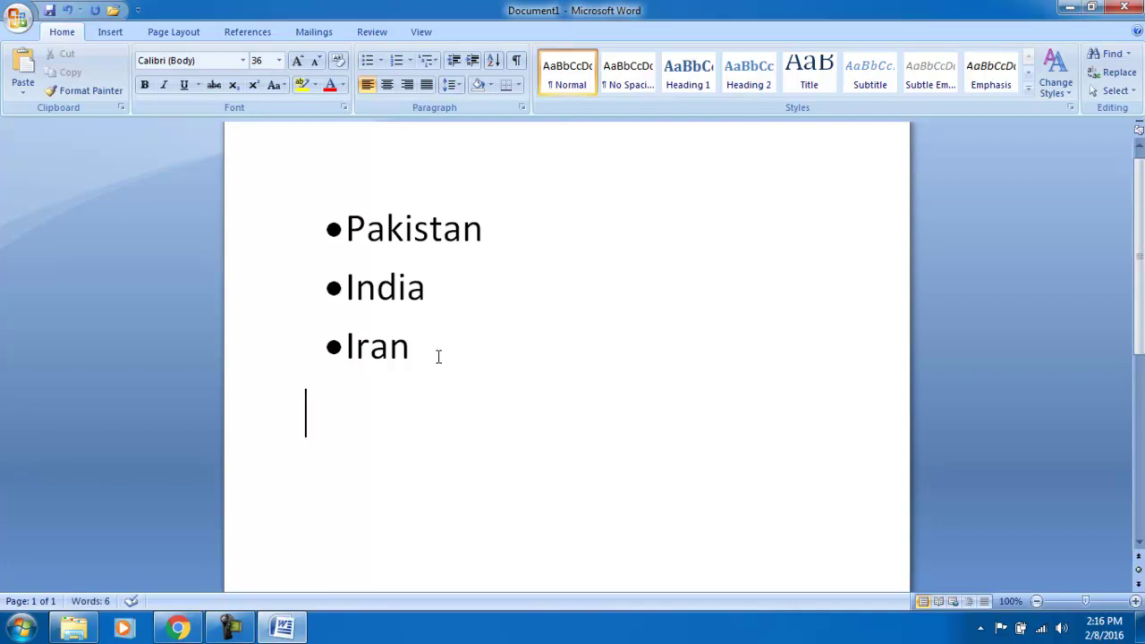
{"action": "key", "text": "ctrl+z"}
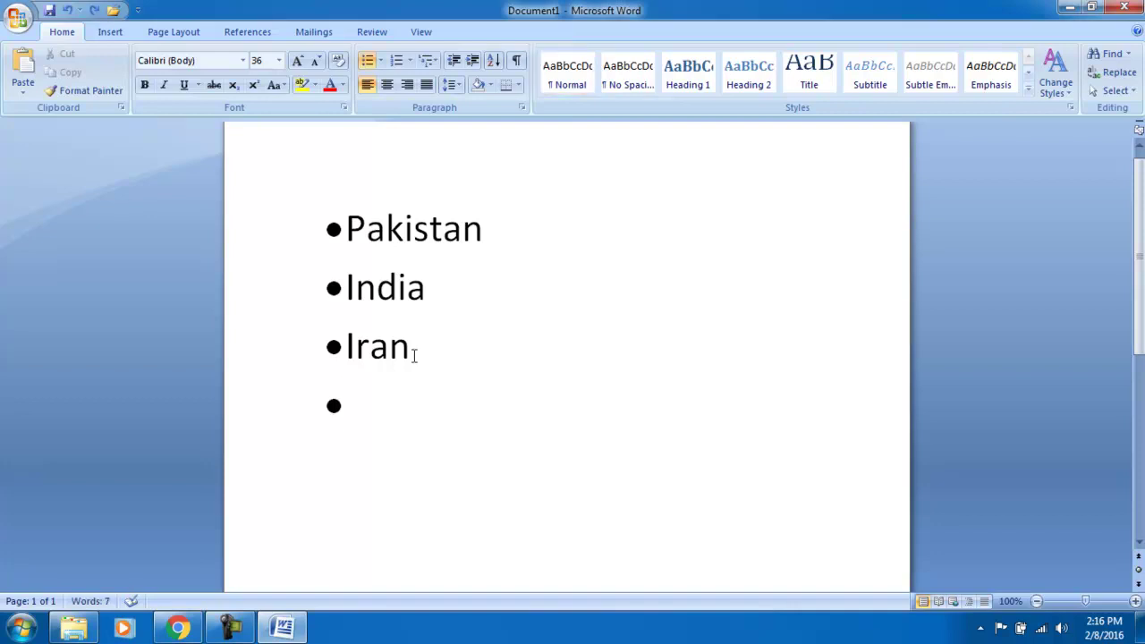
- Switch the bullets to checkmarks, then number Pakistan, India and Iran 1–3 and remove the empty line
{"action": "left_click", "coordinate": [381, 60]}
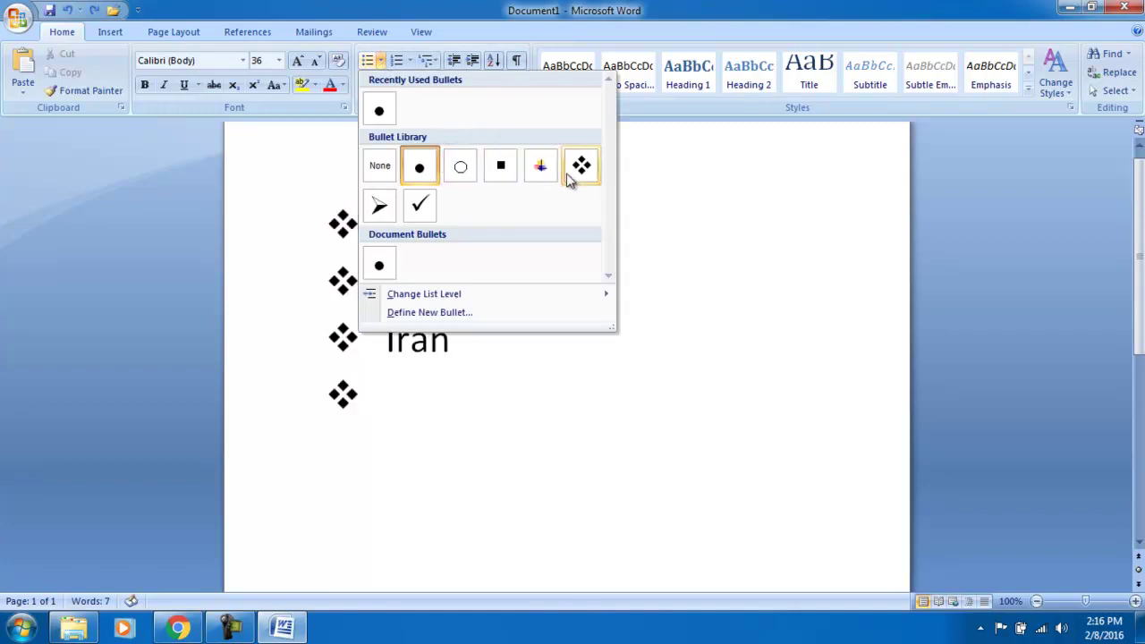
{"action": "left_click", "coordinate": [420, 207]}
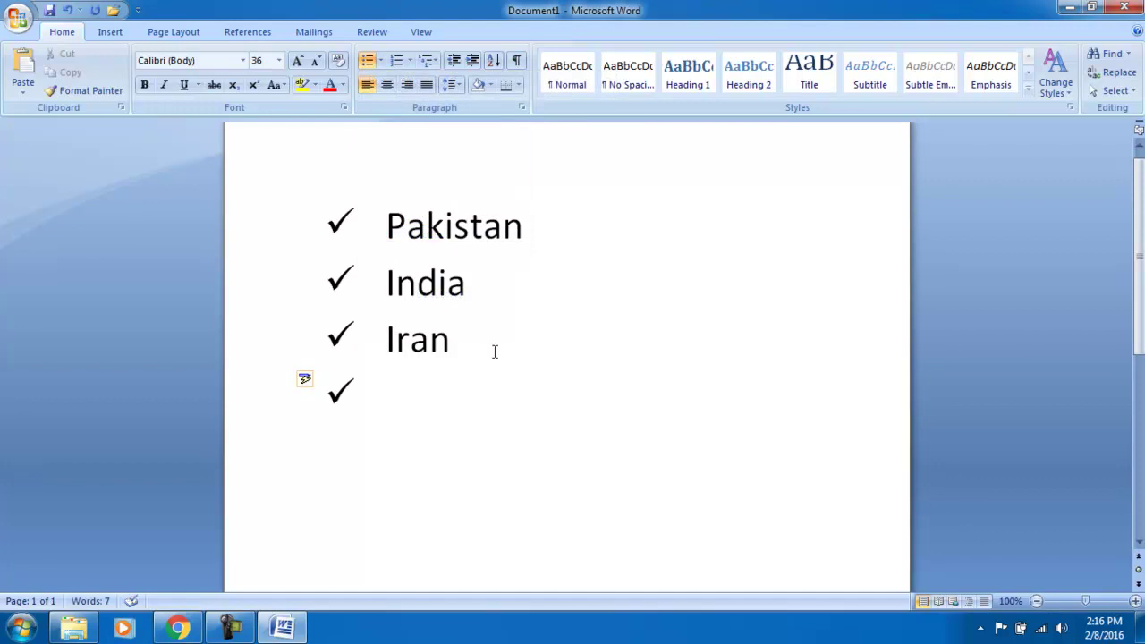
{"action": "left_click_drag", "start_coordinate": [494, 353], "coordinate": [327, 171]}
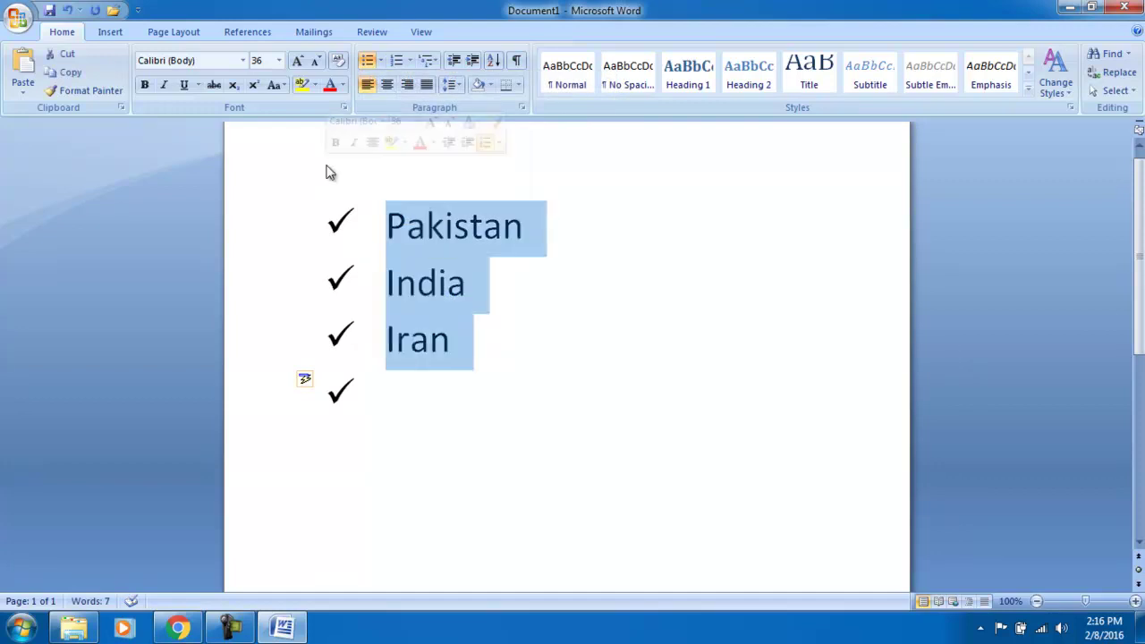
{"action": "left_click", "coordinate": [397, 60]}
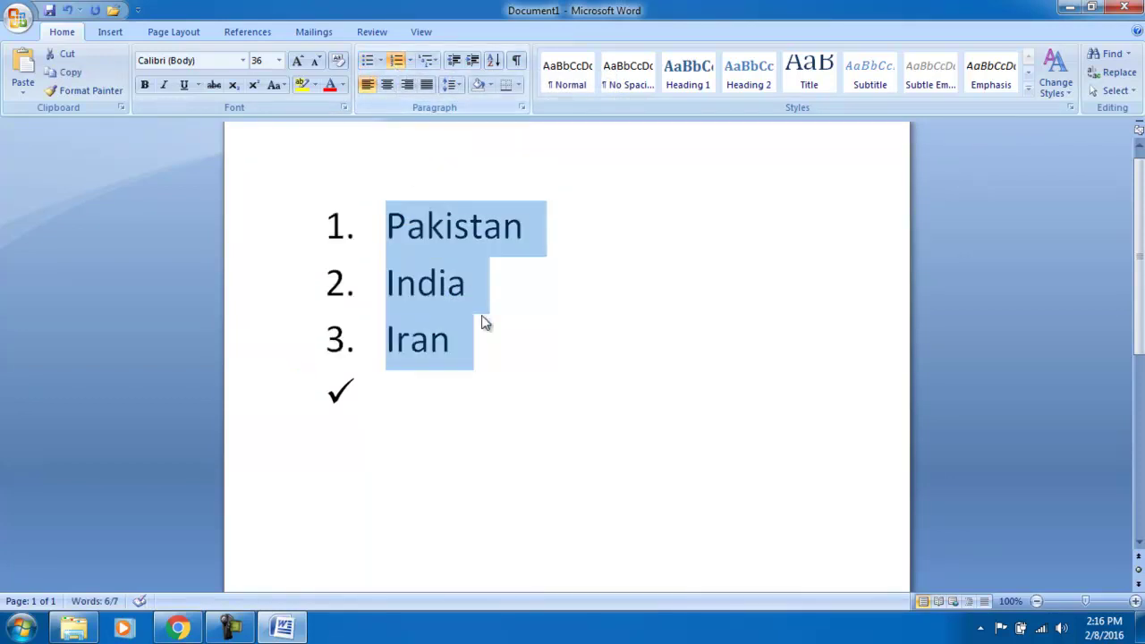
{"action": "left_click", "coordinate": [496, 347]}
{"action": "left_click", "coordinate": [358, 394]}
{"action": "key", "text": "BackSpace"}
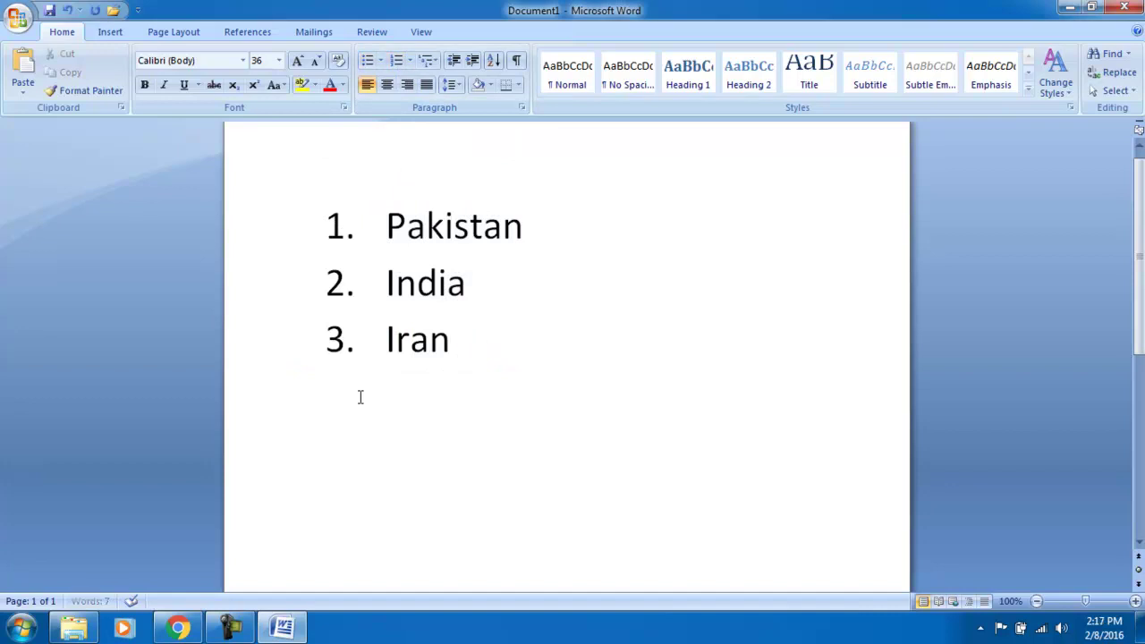
{"action": "key", "text": "BackSpace"}
- Add Irilran, Djfo and sdf as numbered items 4 to 6
{"action": "key", "text": "Return"}
{"action": "type", "text": "Iran"}
{"action": "key", "text": "BackSpace"}
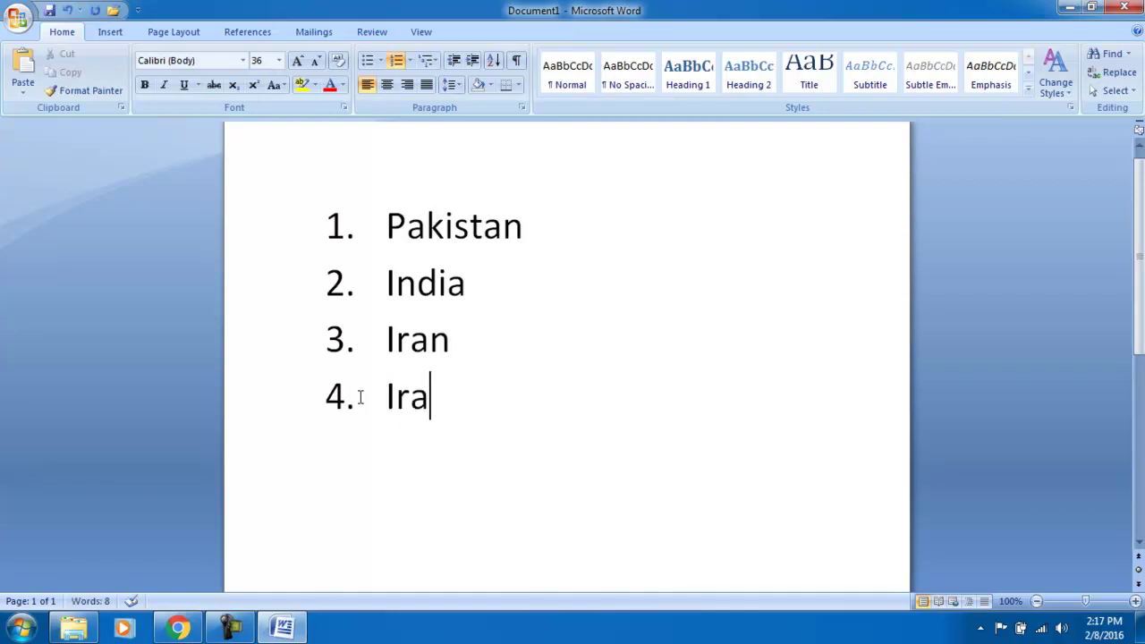
{"action": "key", "text": "BackSpace"}
{"action": "type", "text": "ilran"}
{"action": "key", "text": "Return"}
{"action": "type", "text": "djfo"}
{"action": "key", "text": "Return"}
{"action": "type", "text": "sdf"}
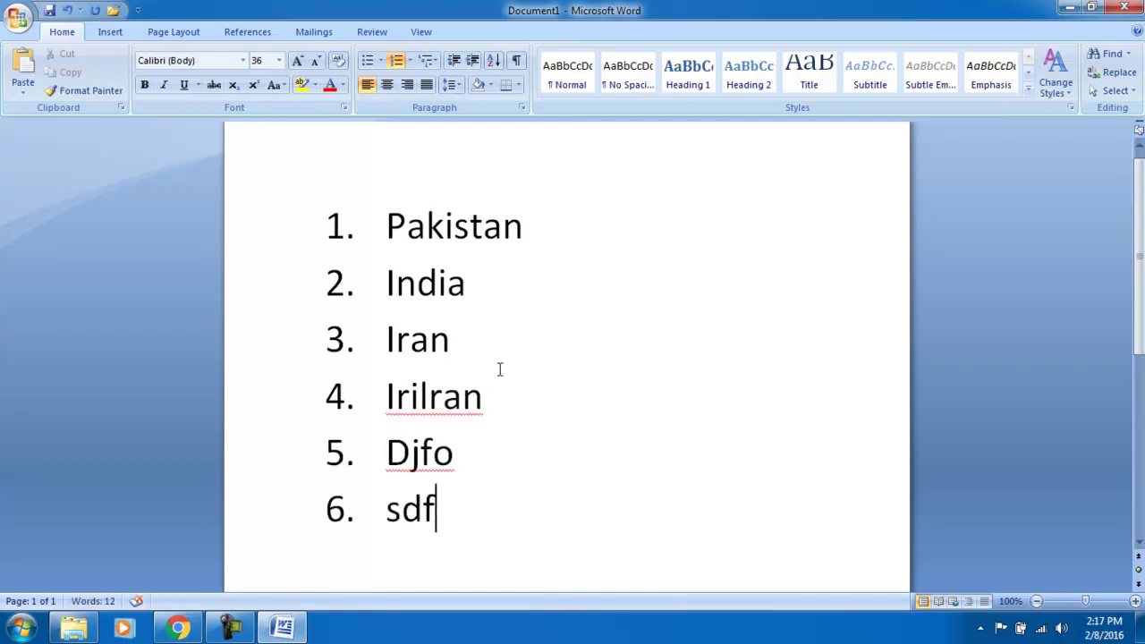
{"action": "left_click_drag", "start_coordinate": [435, 567], "coordinate": [306, 233]}
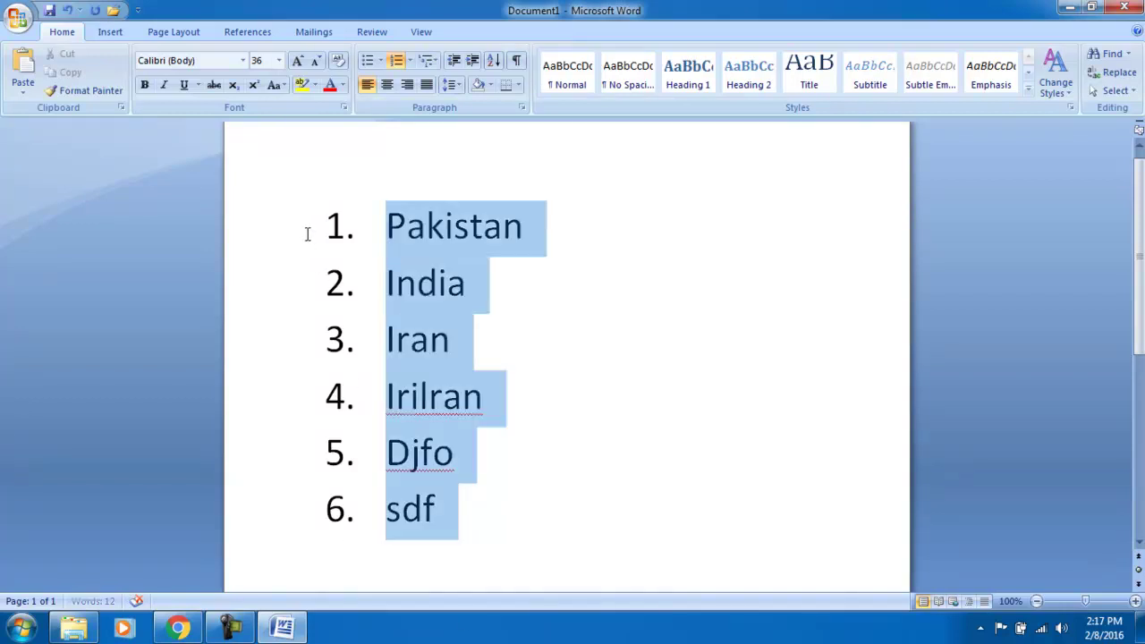
- Delete the numbered list and type cgdf, indented three steps from the margin
{"action": "key", "text": "BackSpace"}
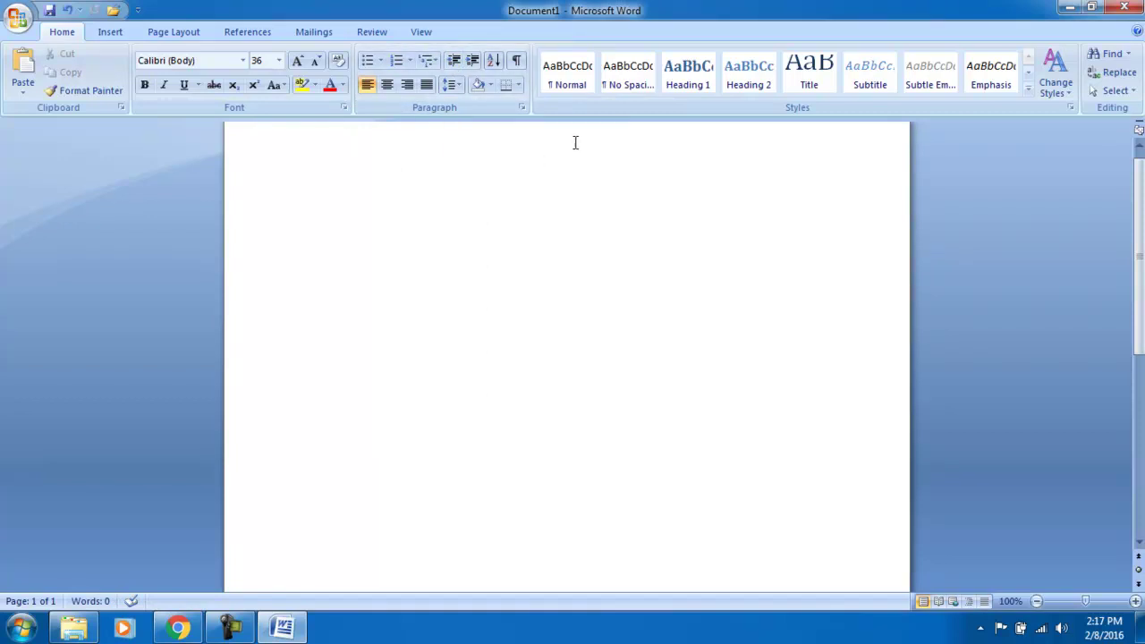
{"action": "left_click", "coordinate": [454, 63]}
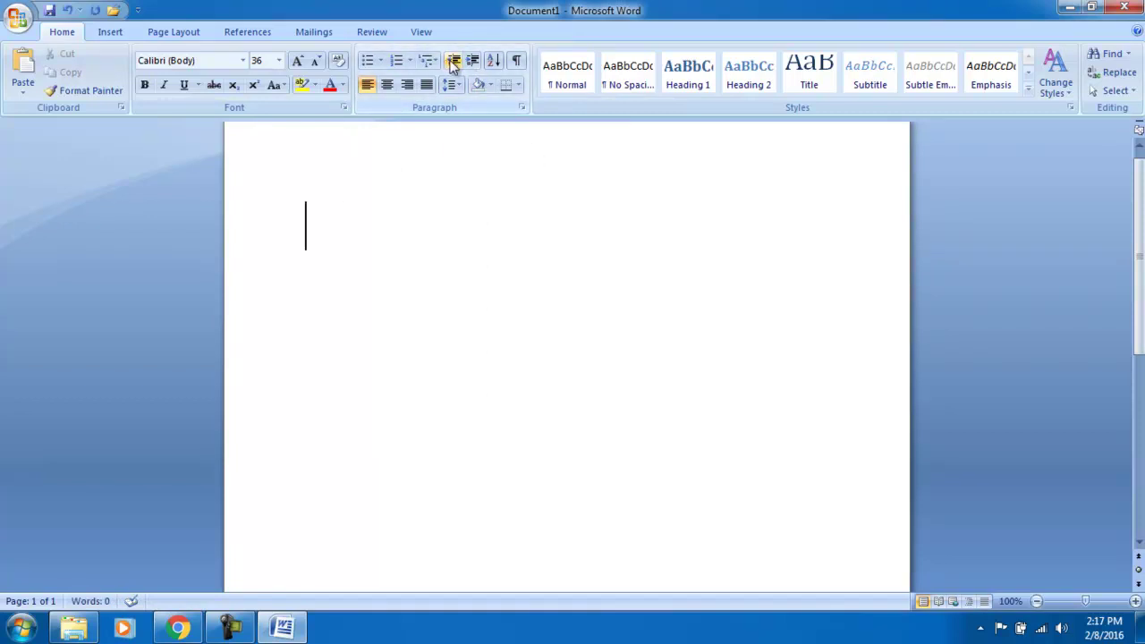
{"action": "left_click", "coordinate": [454, 62]}
{"action": "type", "text": "cgdf"}
{"action": "left_click", "coordinate": [475, 66]}
{"action": "left_click", "coordinate": [475, 66]}
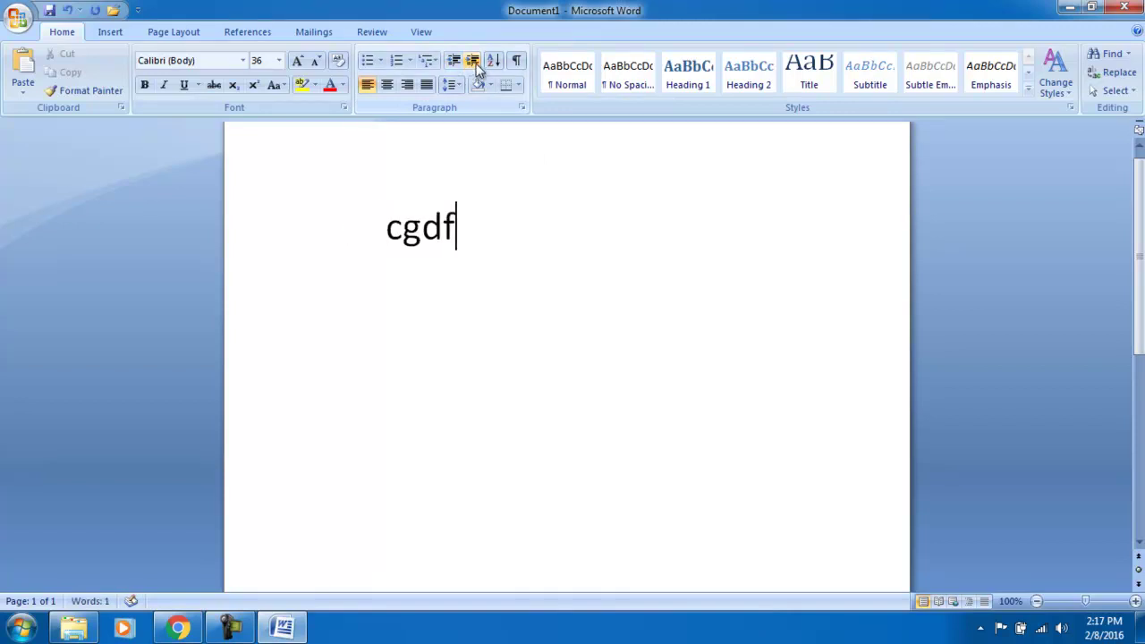
{"action": "left_click", "coordinate": [472, 62]}
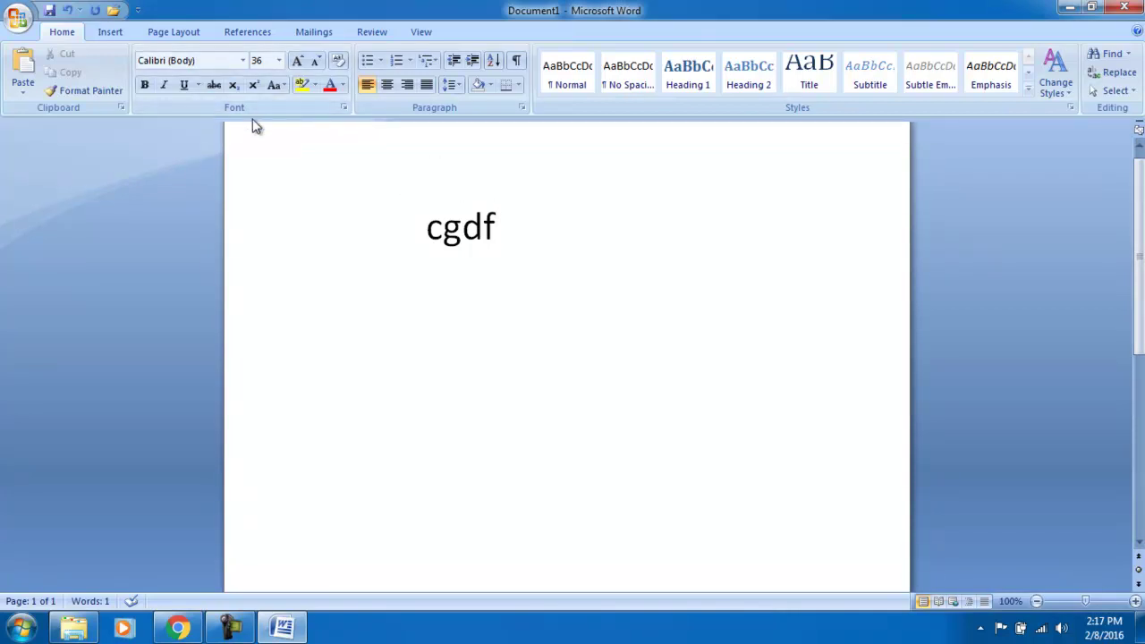
- Close Page Setup unchanged, then decrease Cgdf's indent back to the left margin
{"action": "mouse_move", "coordinate": [254, 125]}
{"action": "double_click", "coordinate": [178, 133]}
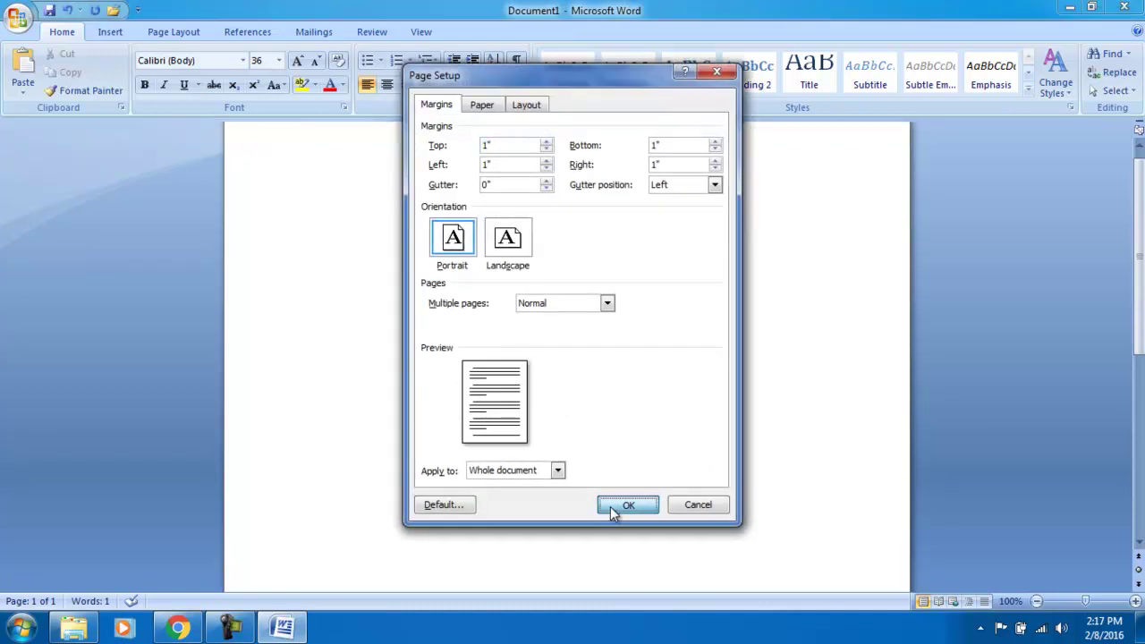
{"action": "left_click", "coordinate": [613, 508]}
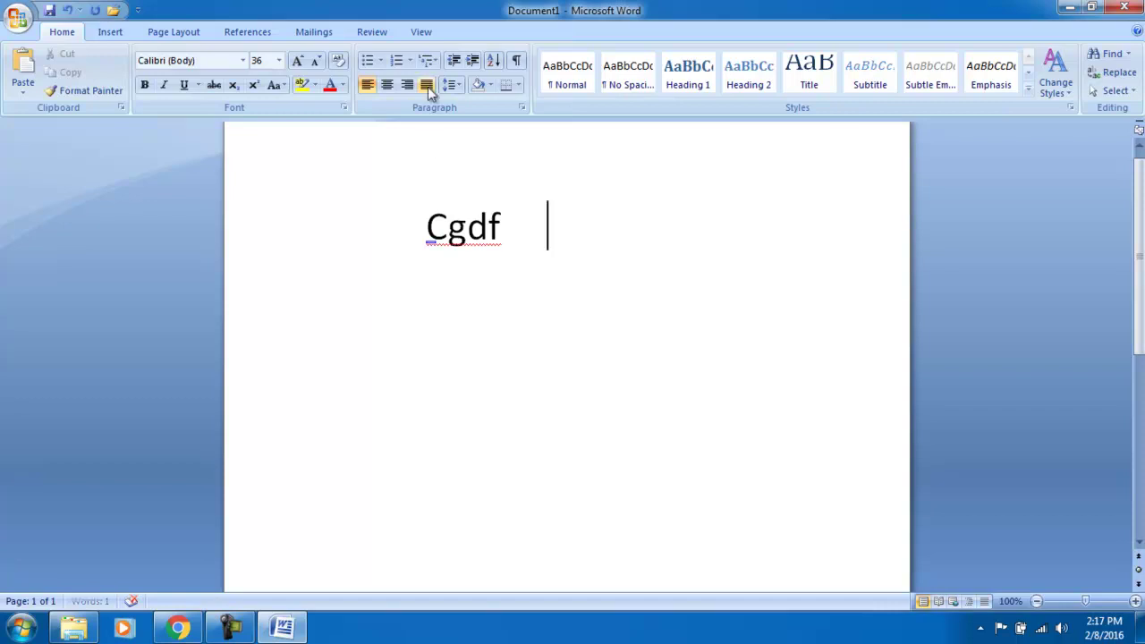
{"action": "left_click", "coordinate": [471, 61]}
{"action": "left_click", "coordinate": [471, 61]}
{"action": "left_click", "coordinate": [472, 60]}
{"action": "left_click", "coordinate": [453, 61]}
{"action": "left_click", "coordinate": [453, 61]}
{"action": "left_click", "coordinate": [454, 61]}
{"action": "left_click", "coordinate": [453, 61]}
{"action": "left_click", "coordinate": [454, 61]}
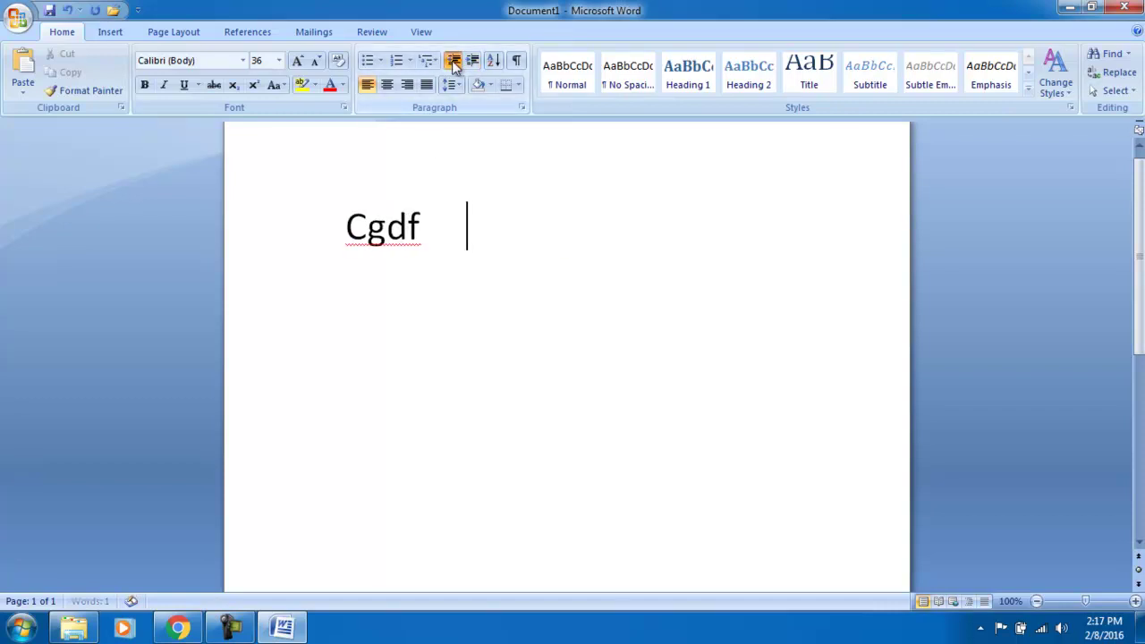
{"action": "left_click", "coordinate": [454, 61]}
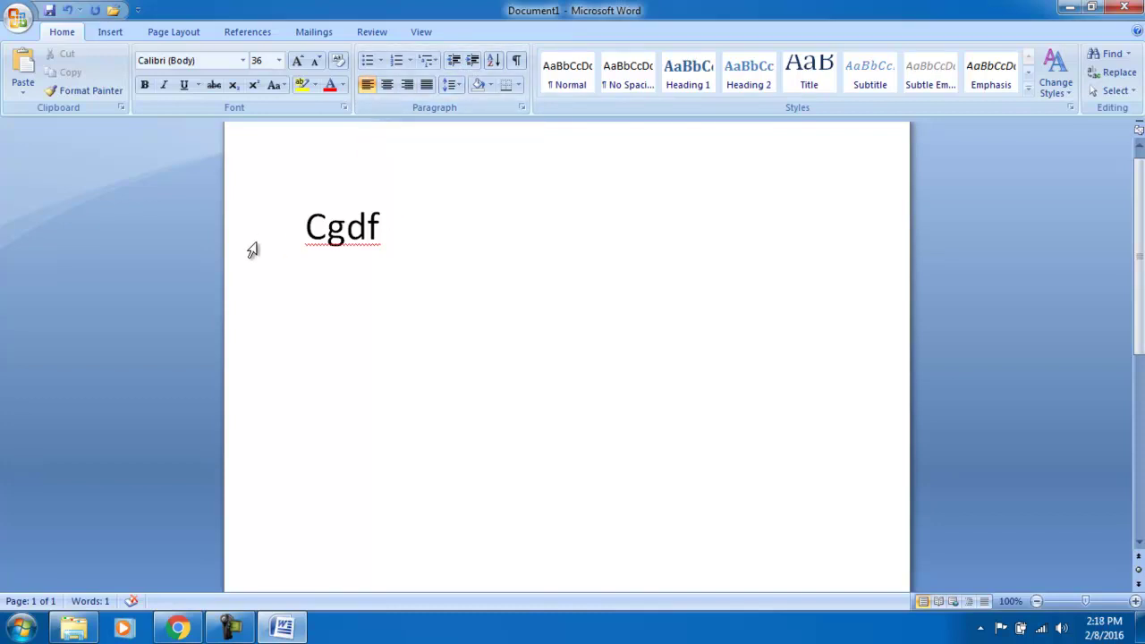
- Center the line, delete Cgdf and generate three sample paragraphs with =rand(3)
{"action": "left_click_drag", "start_coordinate": [399, 231], "coordinate": [279, 224]}
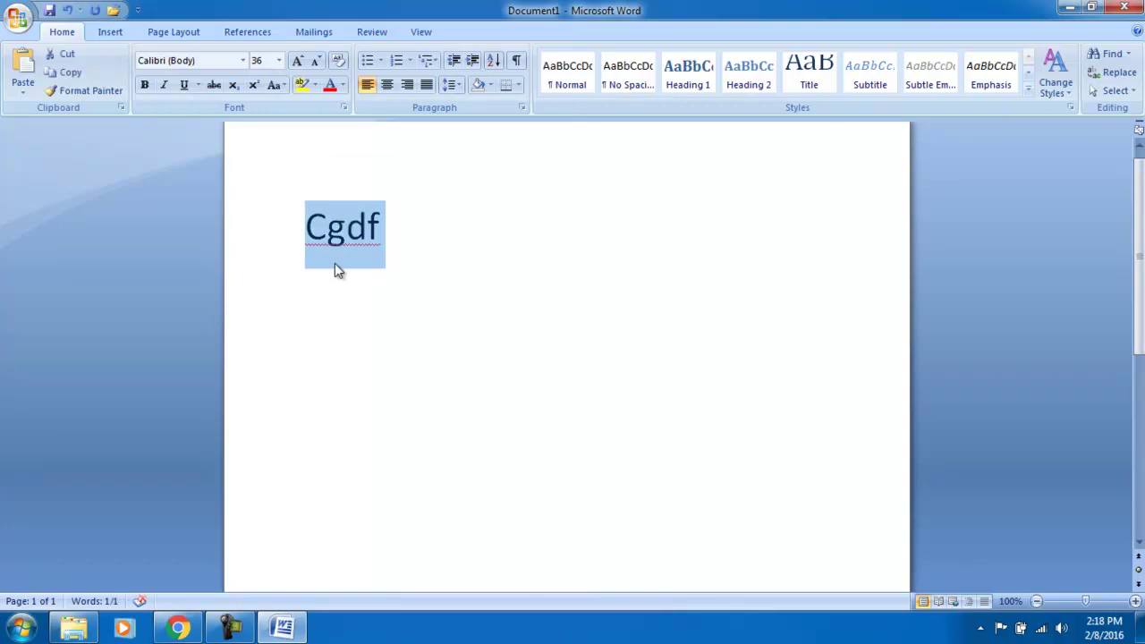
{"action": "left_click", "coordinate": [391, 87]}
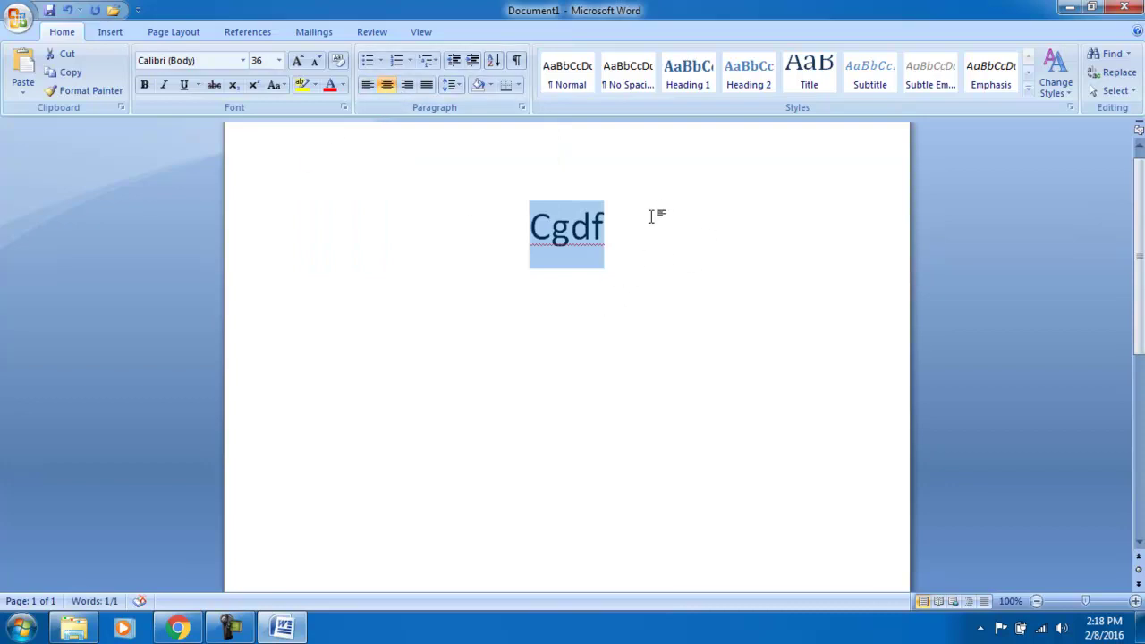
{"action": "key", "text": "Delete"}
{"action": "type", "text": "=rand(3)"}
{"action": "key", "text": "Return"}
{"action": "left_click_drag", "start_coordinate": [1139, 443], "coordinate": [1139, 166]}
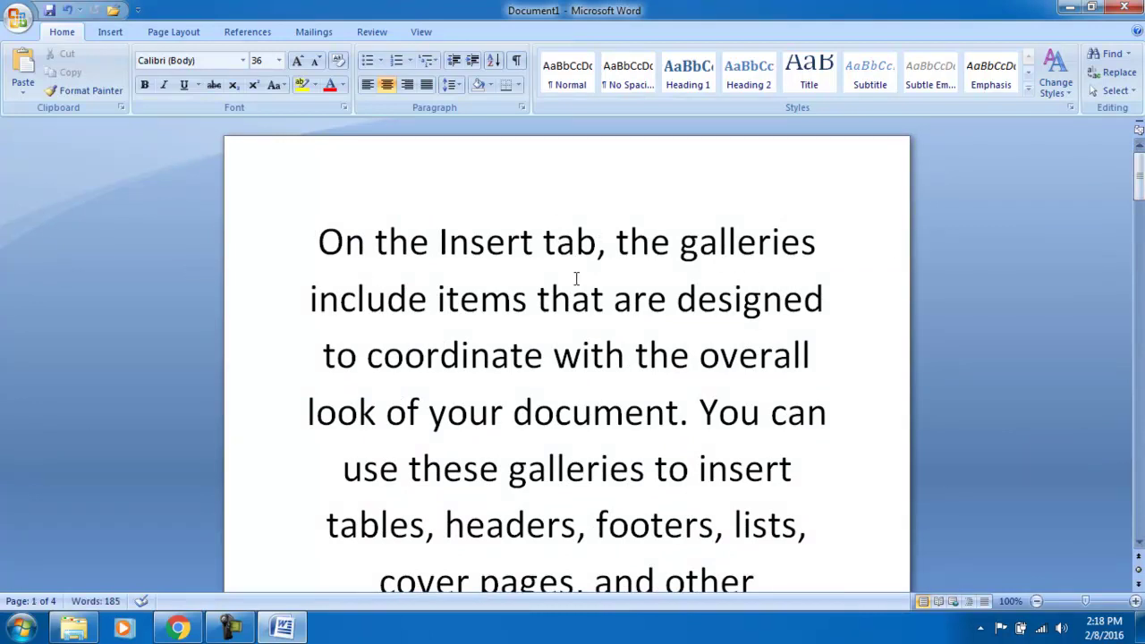
- Select the whole document with Ctrl+A and set its 36 pt text to 18 pt
{"action": "left_click_drag", "start_coordinate": [1139, 174], "coordinate": [1138, 205]}
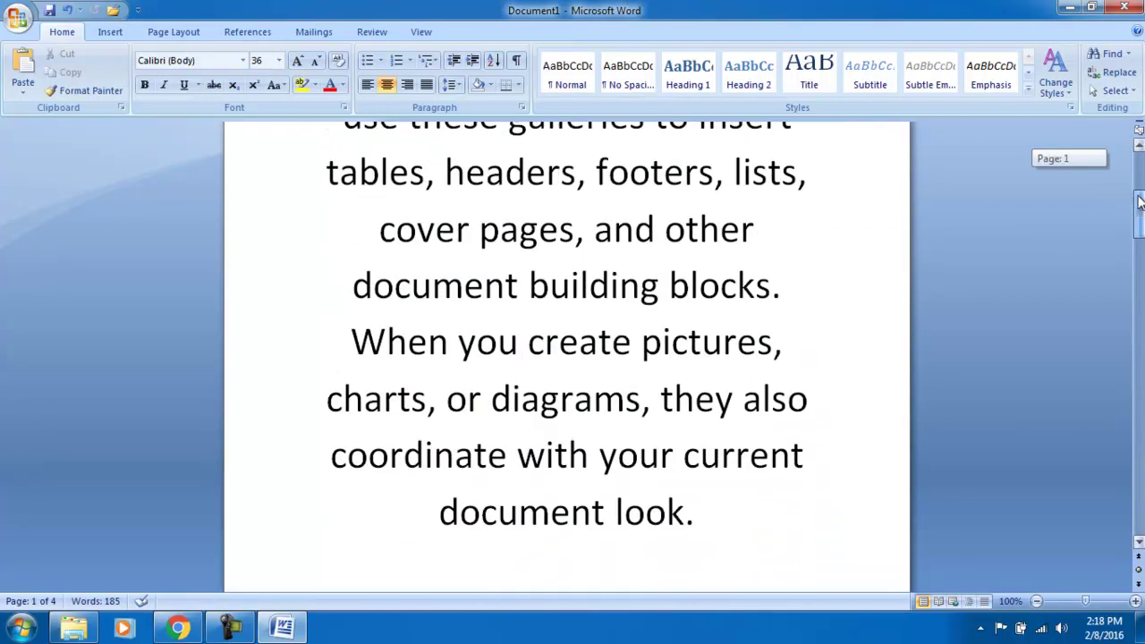
{"action": "left_click", "coordinate": [400, 90]}
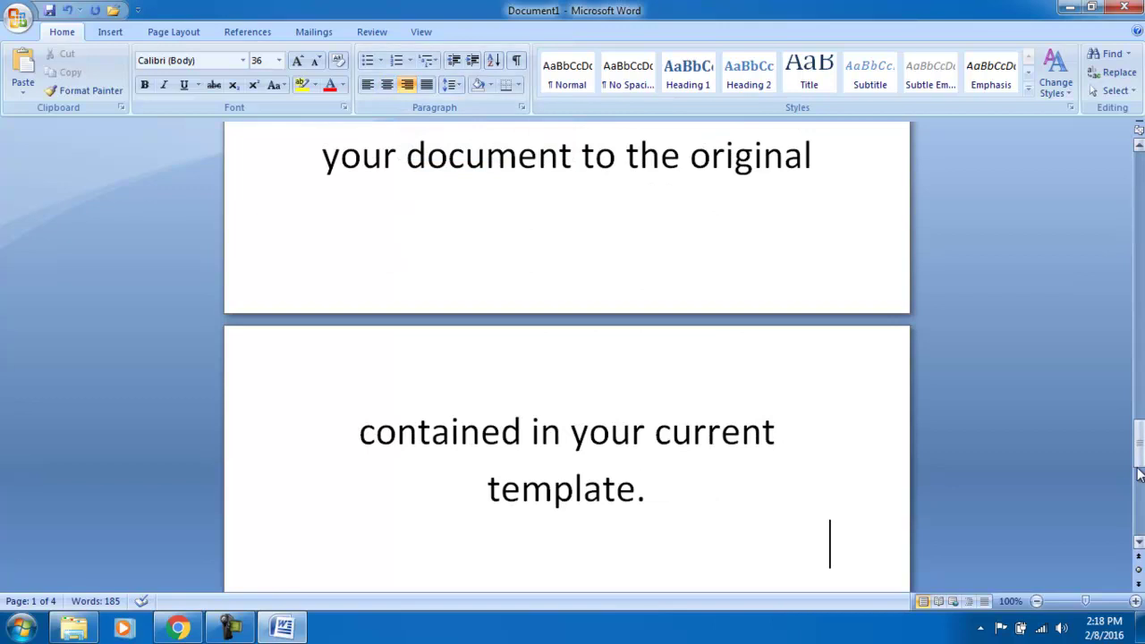
{"action": "left_click_drag", "start_coordinate": [1139, 319], "coordinate": [1139, 167]}
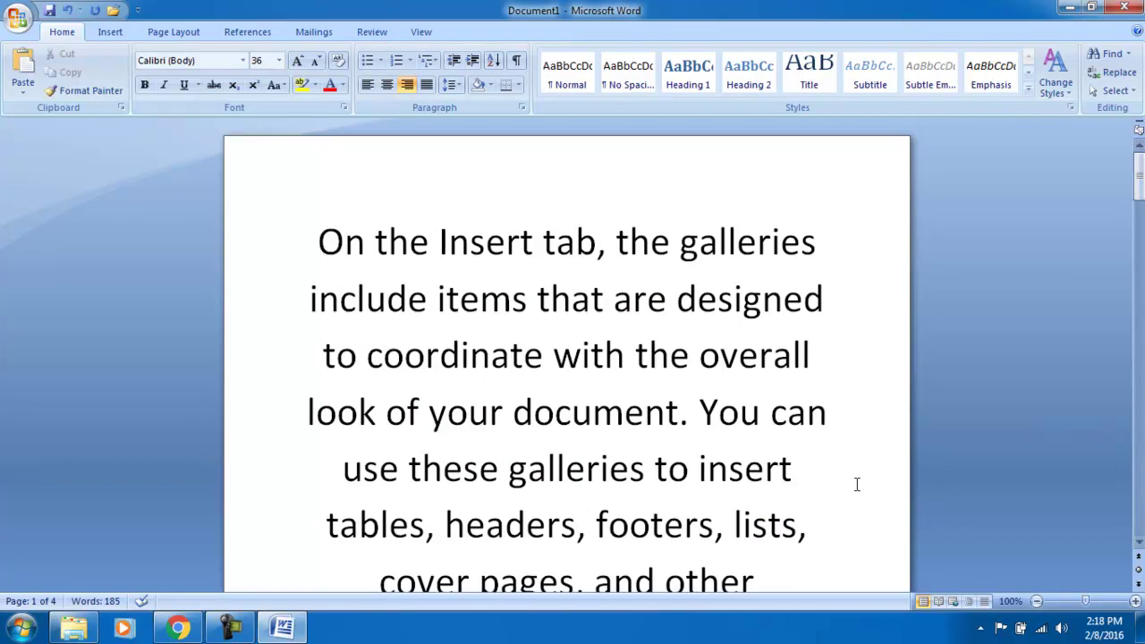
{"action": "left_click", "coordinate": [278, 60]}
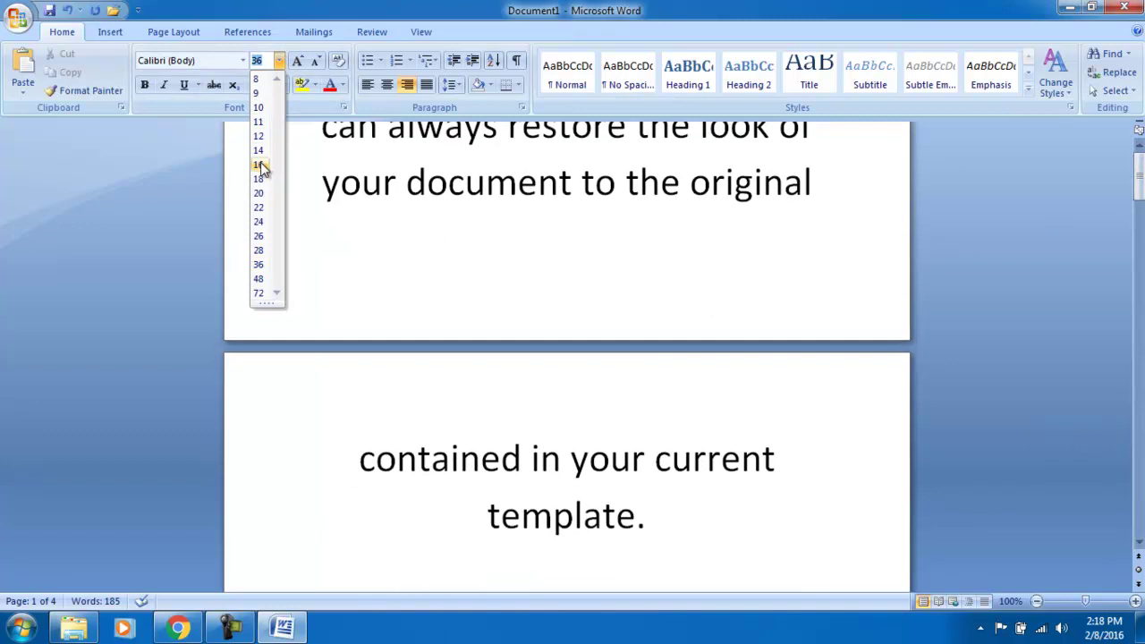
{"action": "key", "text": "Escape"}
{"action": "key", "text": "ctrl+a"}
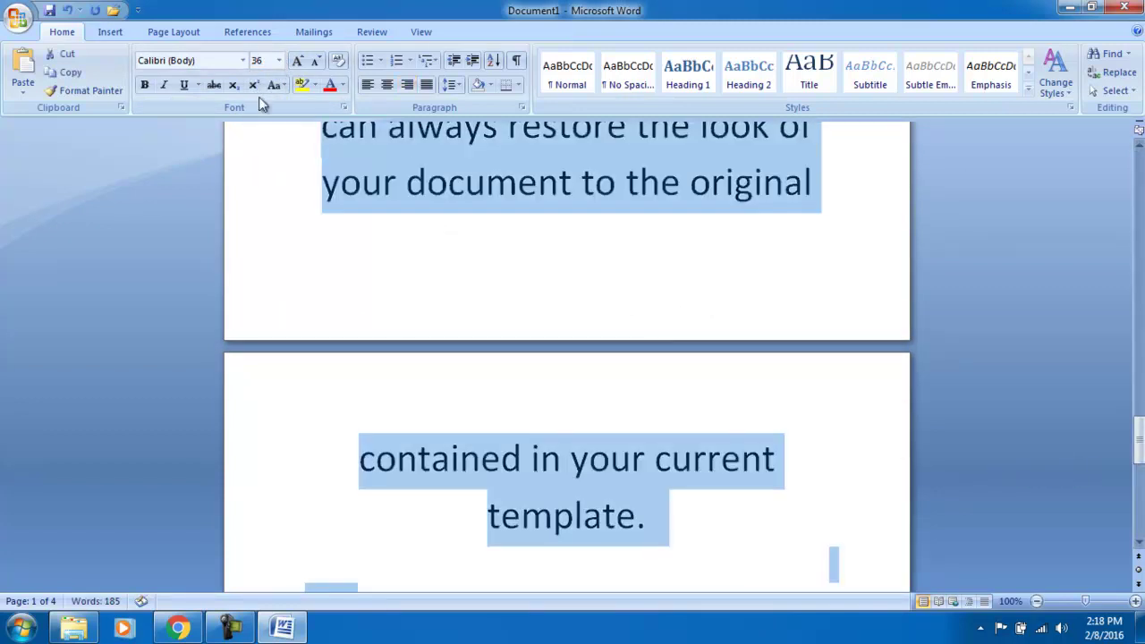
{"action": "left_click", "coordinate": [278, 60]}
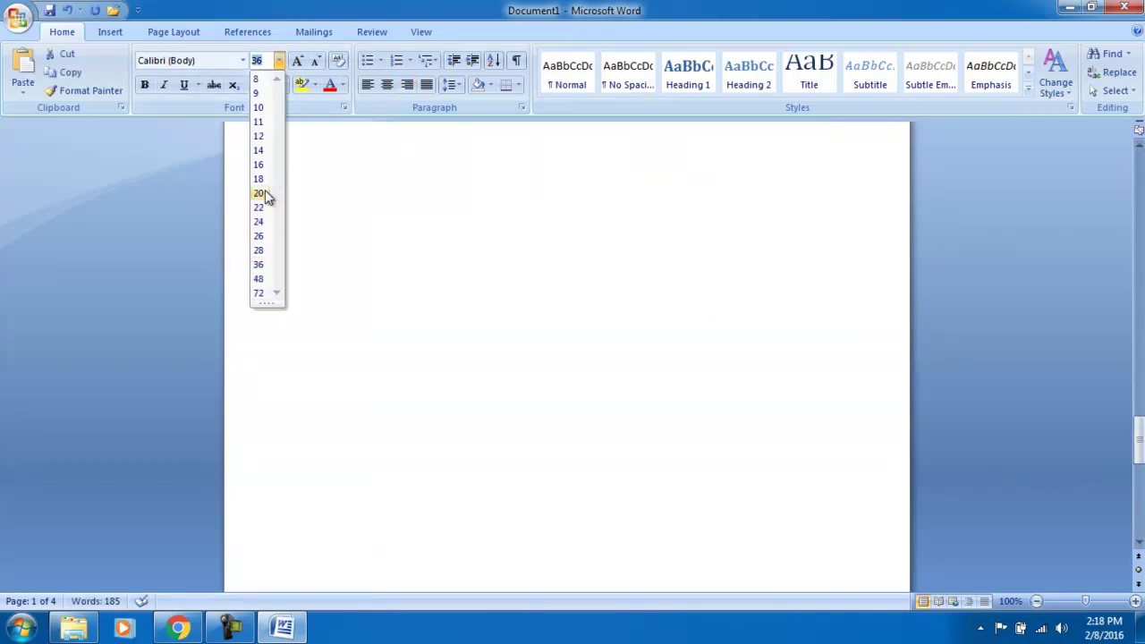
{"action": "left_click", "coordinate": [259, 179]}
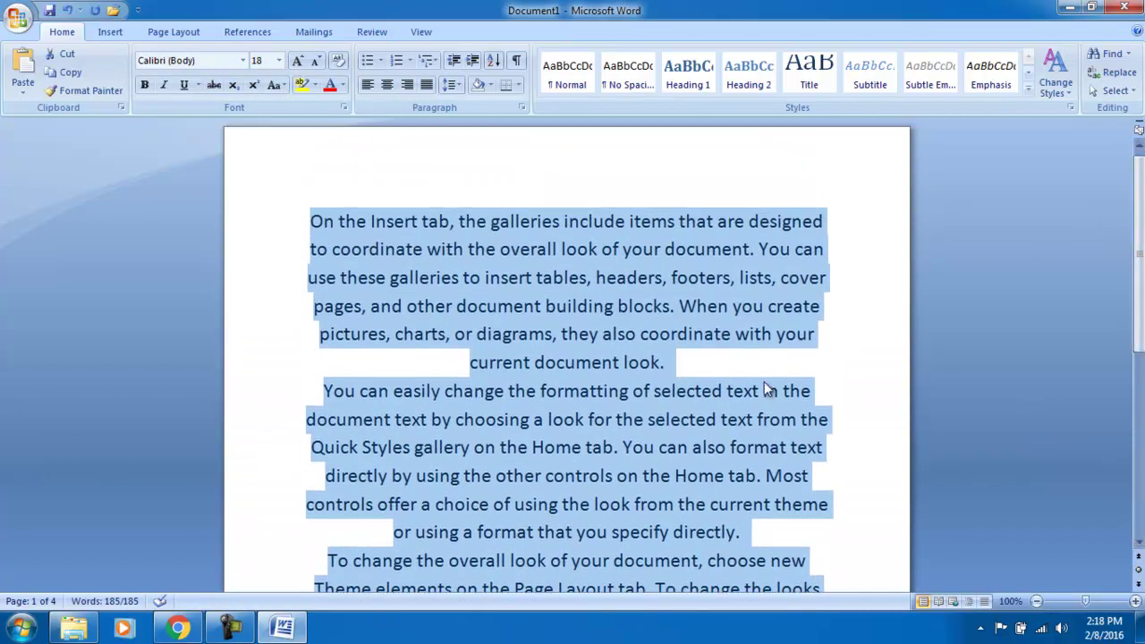
{"action": "left_click", "coordinate": [764, 381]}
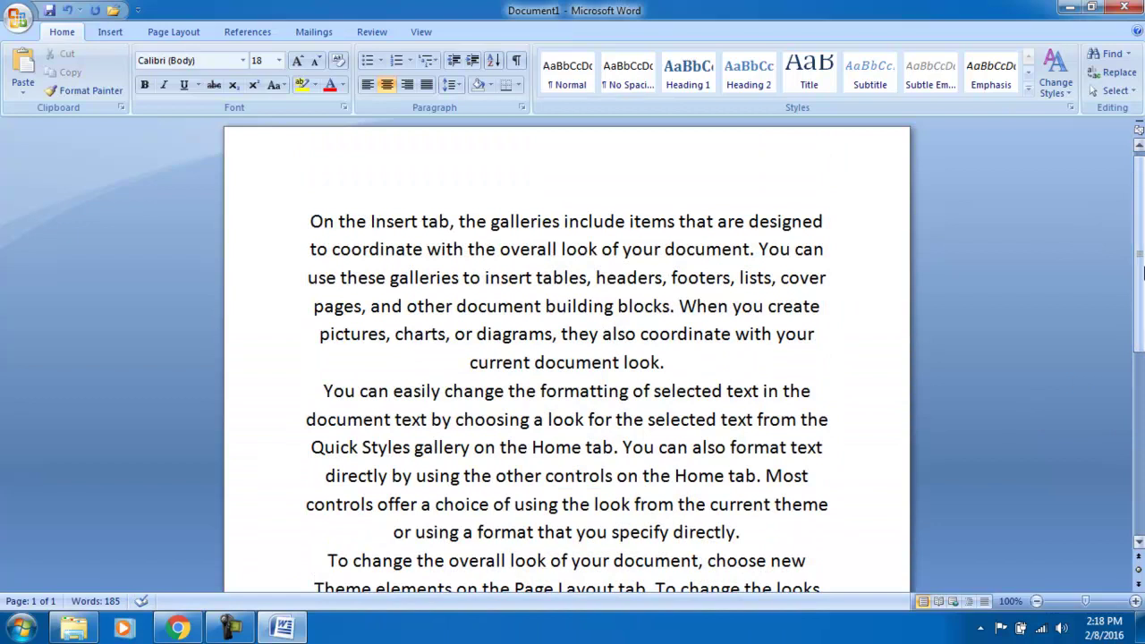
- Apply Justify alignment to the paragraph beginning 'You can easily change the formatting'
{"action": "scroll", "coordinate": [1138, 304], "scroll_direction": "down", "scroll_amount": 3}
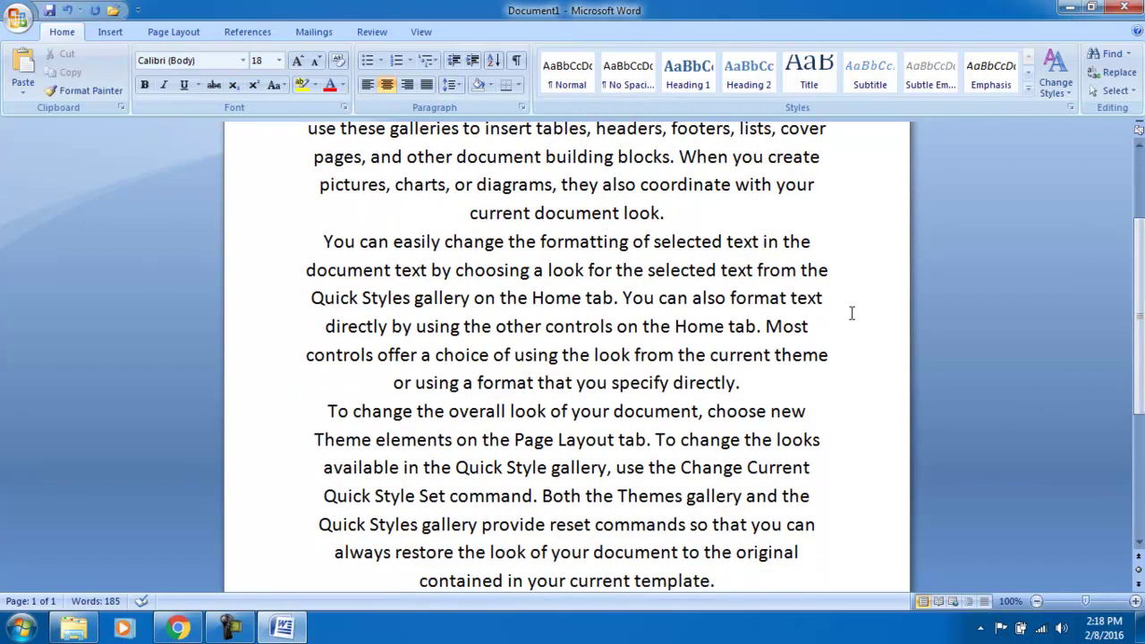
{"action": "left_click", "coordinate": [428, 86]}
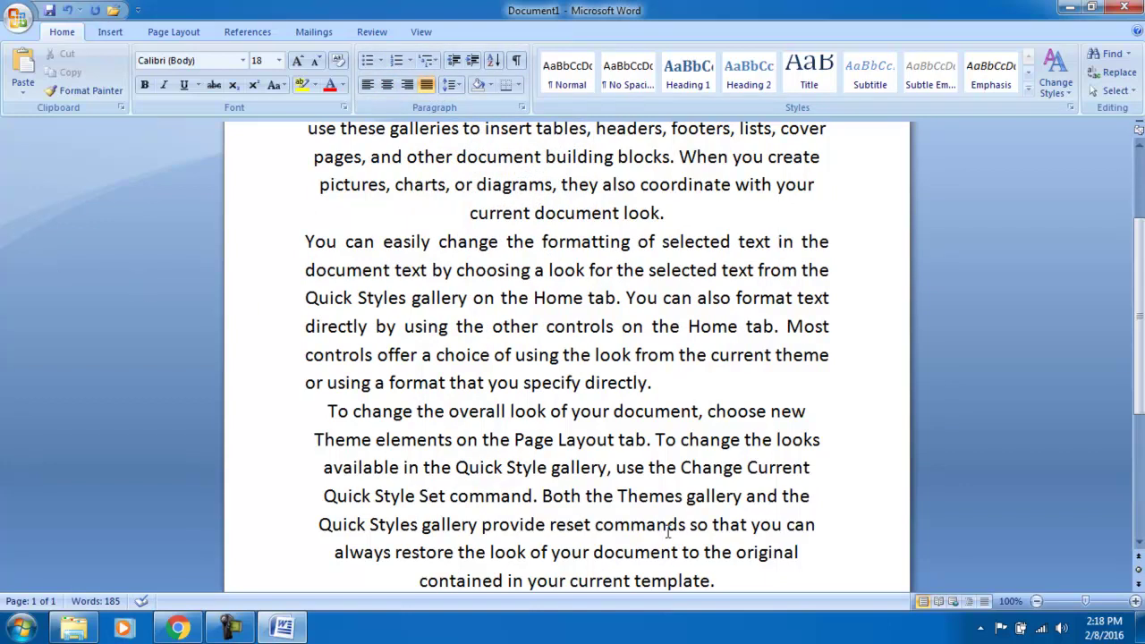
{"action": "left_click_drag", "start_coordinate": [1139, 412], "coordinate": [1142, 233]}
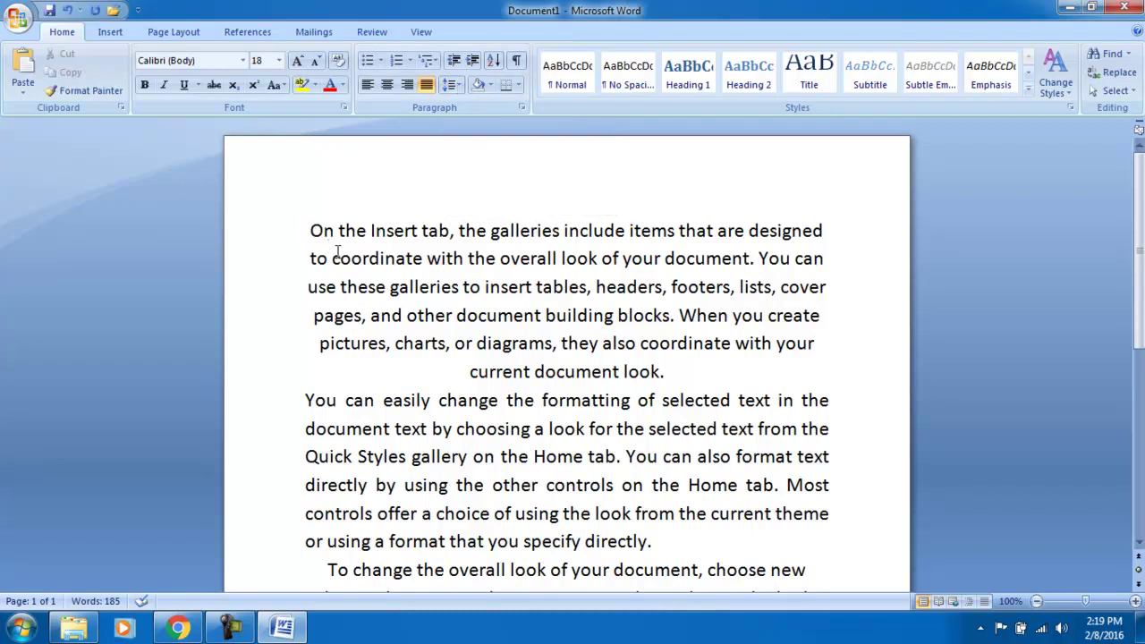
{"action": "left_click", "coordinate": [458, 86]}
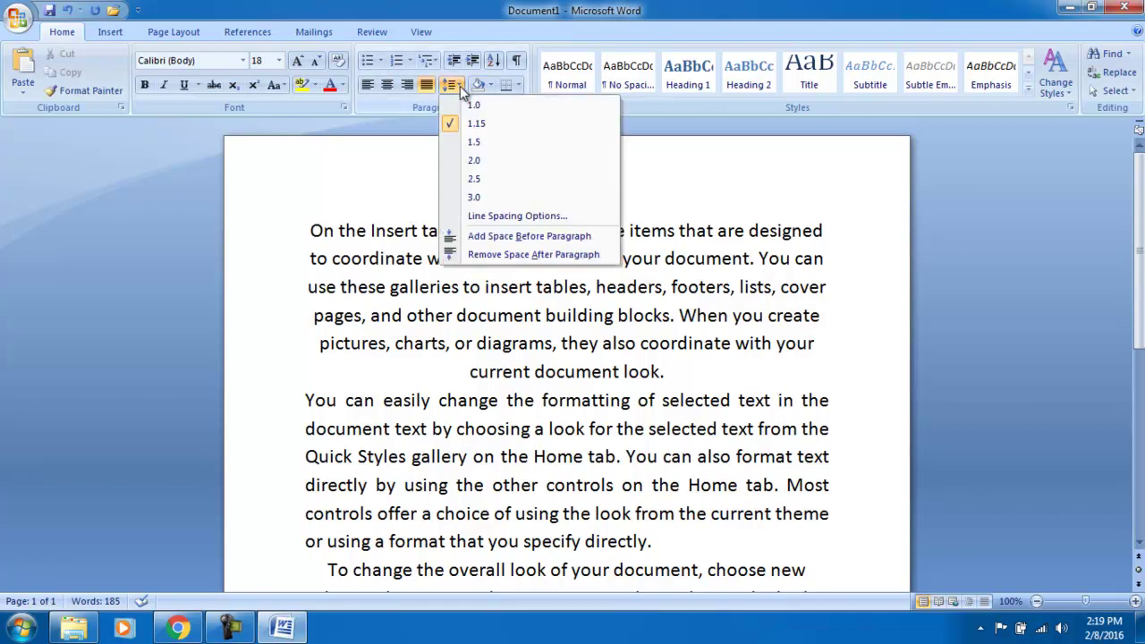
{"action": "left_click", "coordinate": [483, 161]}
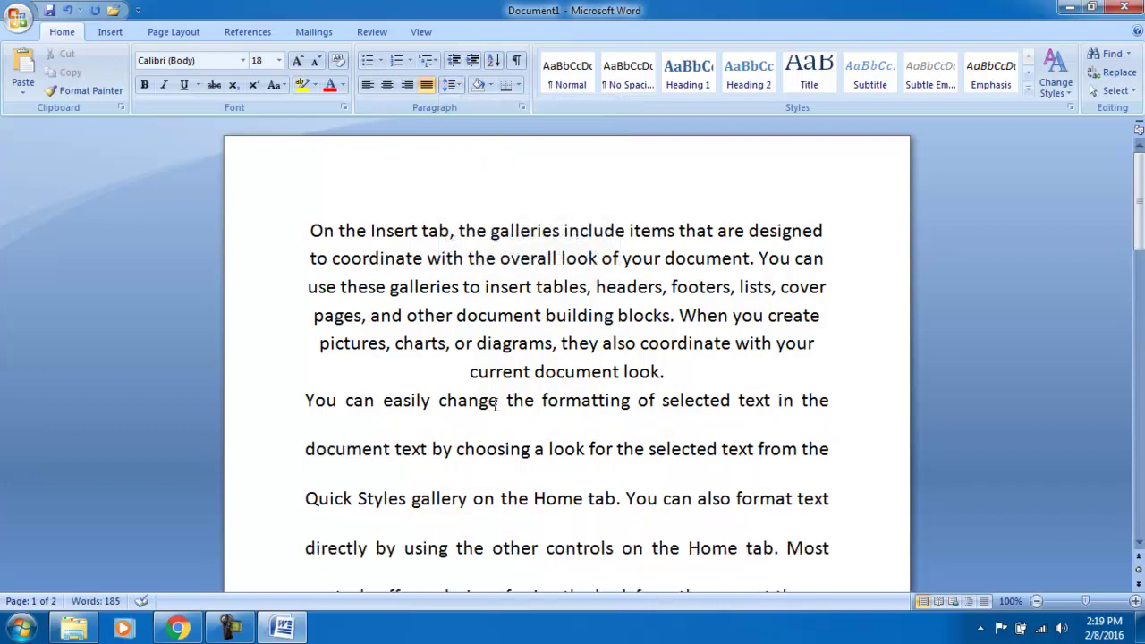
{"action": "left_click_drag", "start_coordinate": [1138, 186], "coordinate": [1139, 277]}
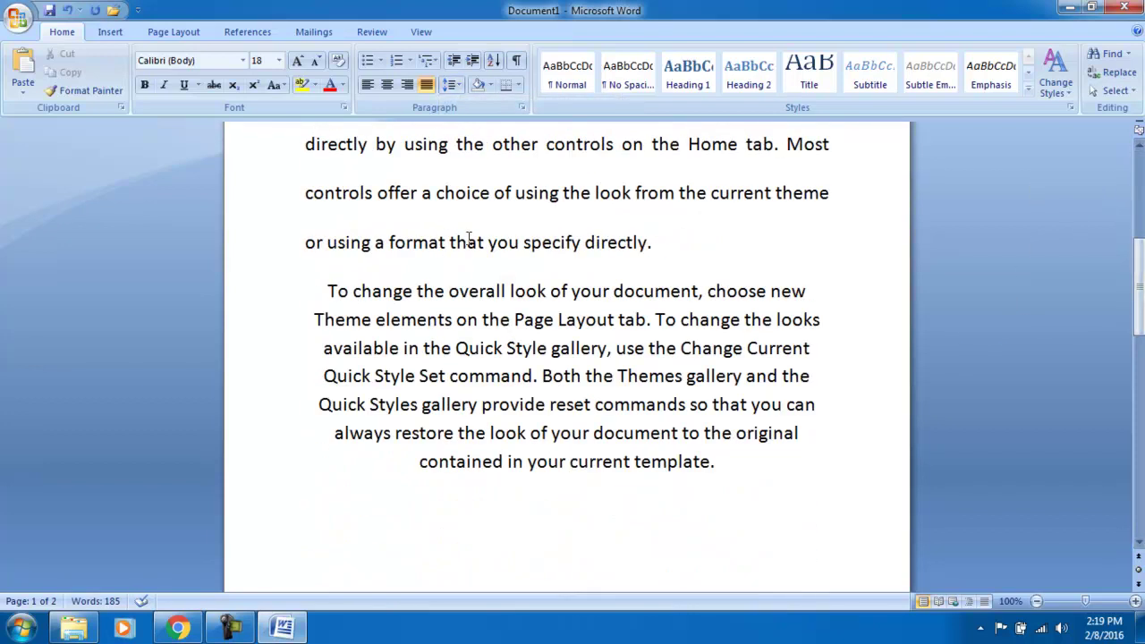
{"action": "left_click", "coordinate": [450, 84]}
{"action": "left_click", "coordinate": [474, 197]}
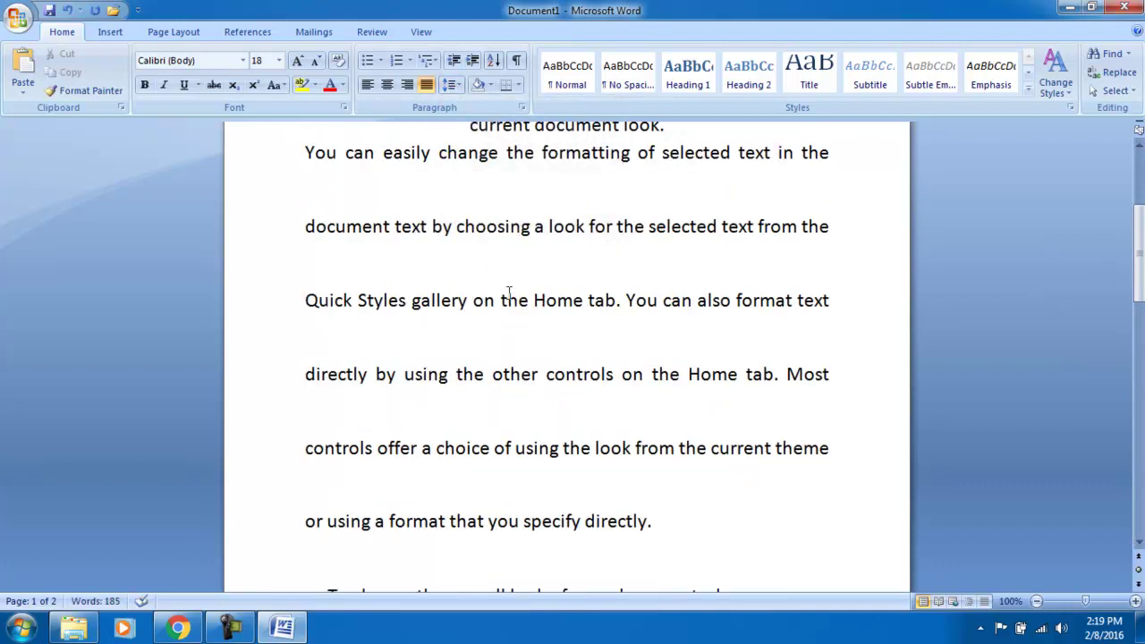
{"action": "left_click", "coordinate": [453, 84]}
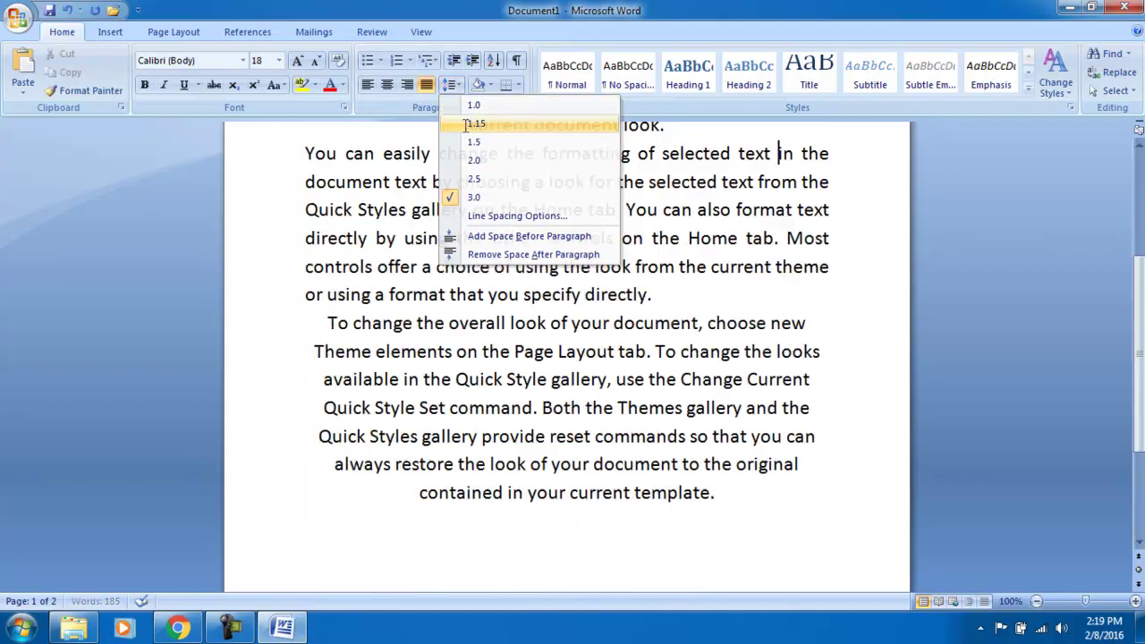
{"action": "left_click", "coordinate": [466, 125]}
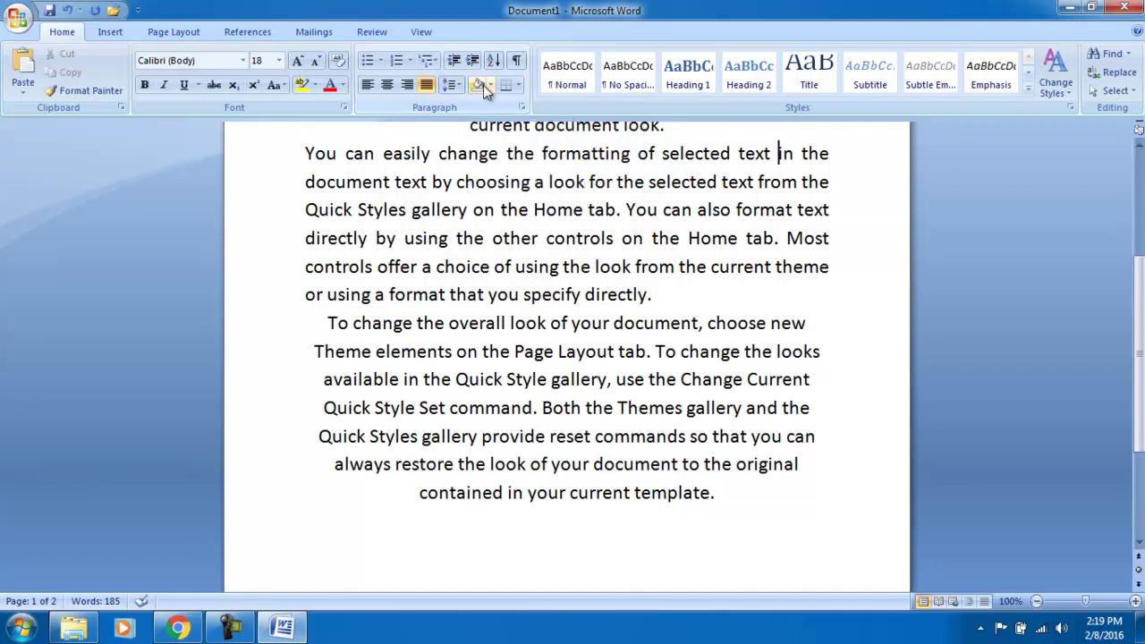
- Shade the phrase 'You can easily change the formatting of selected text' red
{"action": "left_click_drag", "start_coordinate": [775, 153], "coordinate": [234, 148]}
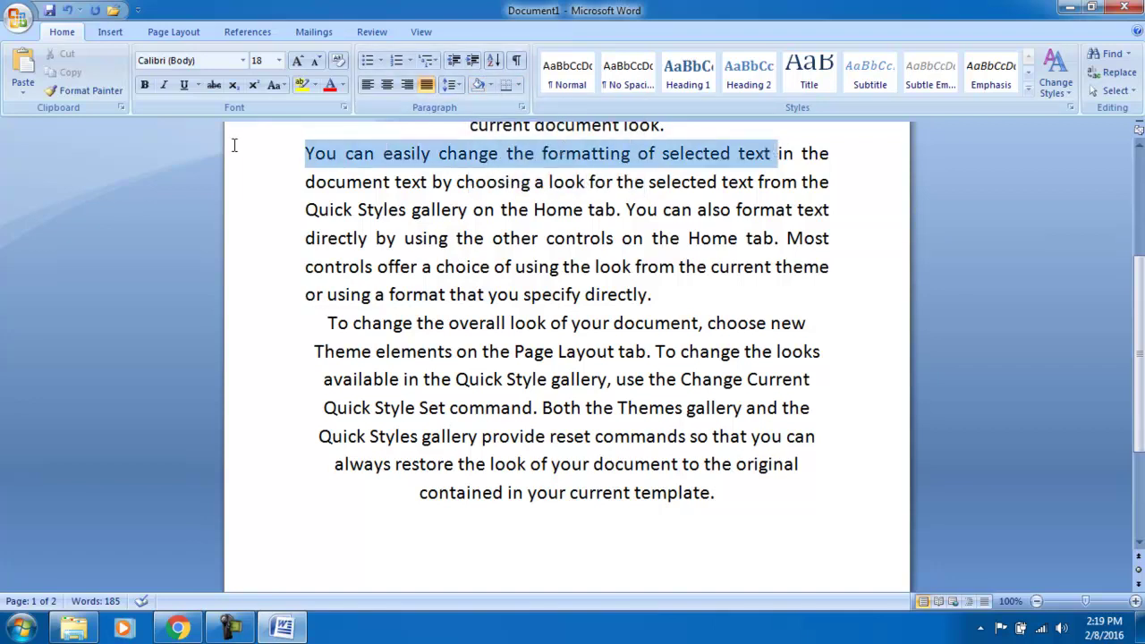
{"action": "left_click", "coordinate": [490, 85]}
{"action": "left_click", "coordinate": [491, 209]}
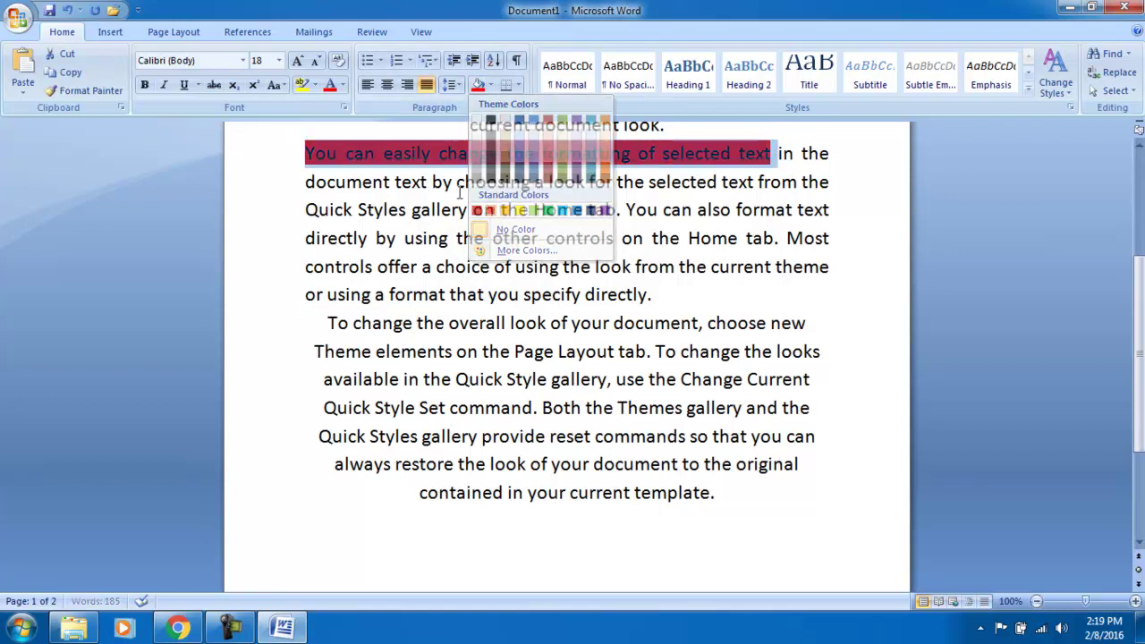
{"action": "left_click", "coordinate": [810, 182]}
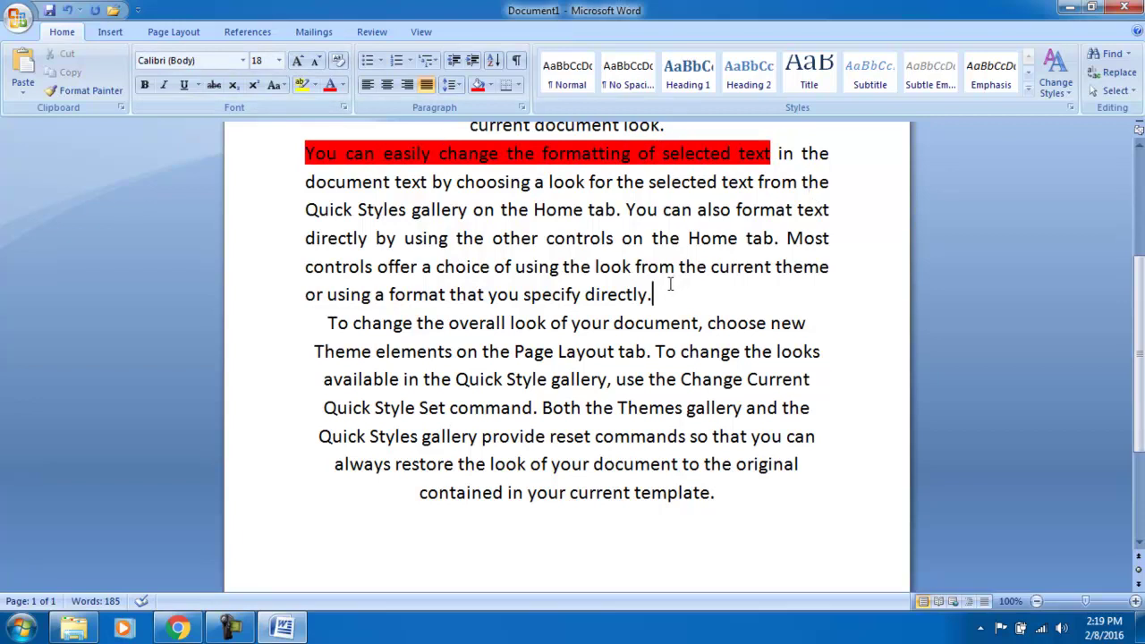
- Shade the remainder of that paragraph yellow
{"action": "left_click_drag", "start_coordinate": [669, 284], "coordinate": [297, 189]}
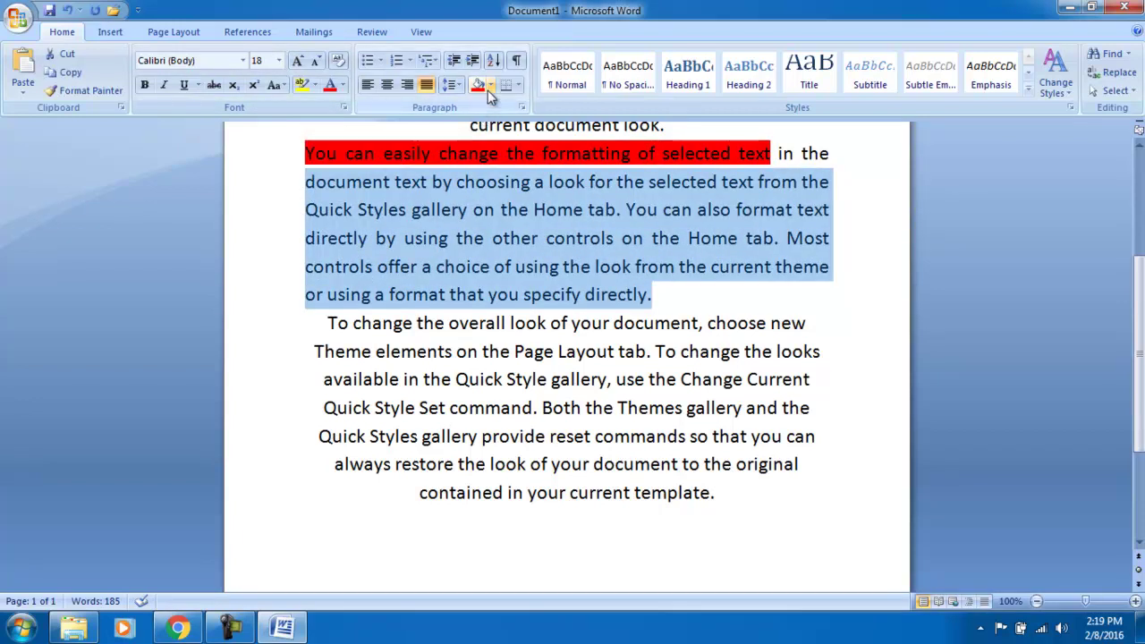
{"action": "left_click", "coordinate": [490, 85]}
{"action": "left_click", "coordinate": [526, 210]}
{"action": "left_click", "coordinate": [673, 279]}
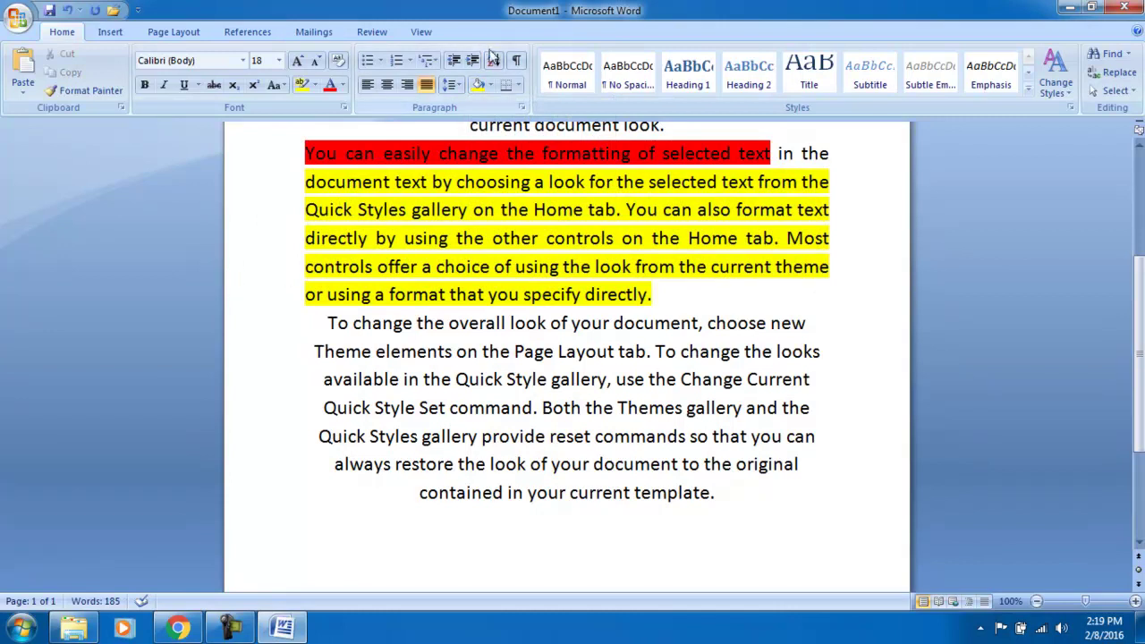
{"action": "left_click", "coordinate": [505, 84]}
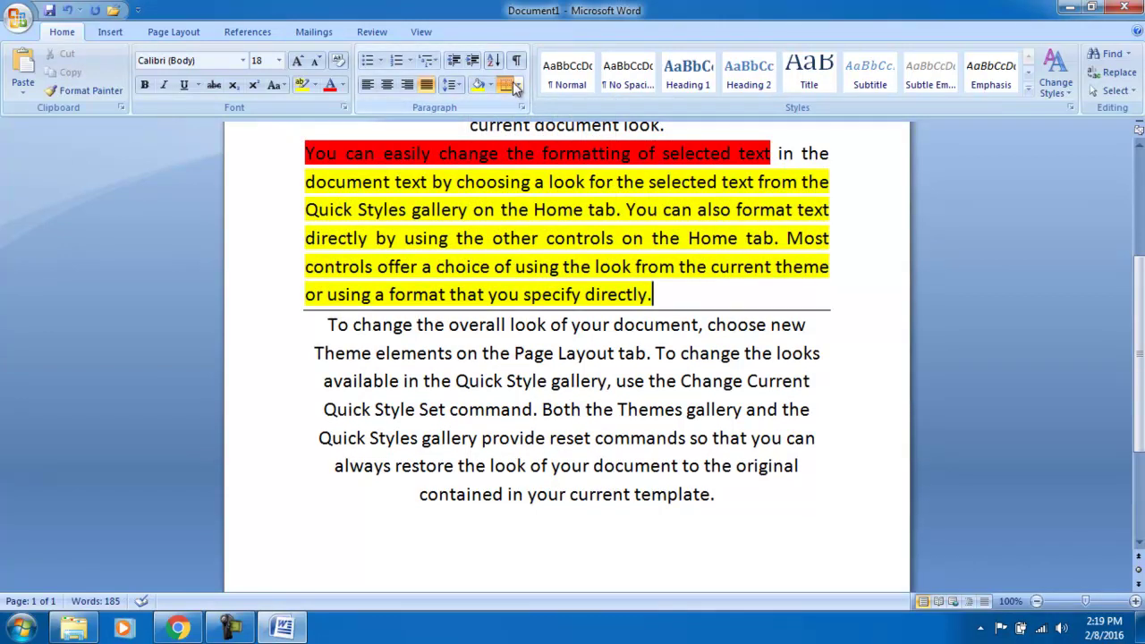
{"action": "left_click", "coordinate": [512, 82]}
{"action": "left_click", "coordinate": [105, 33]}
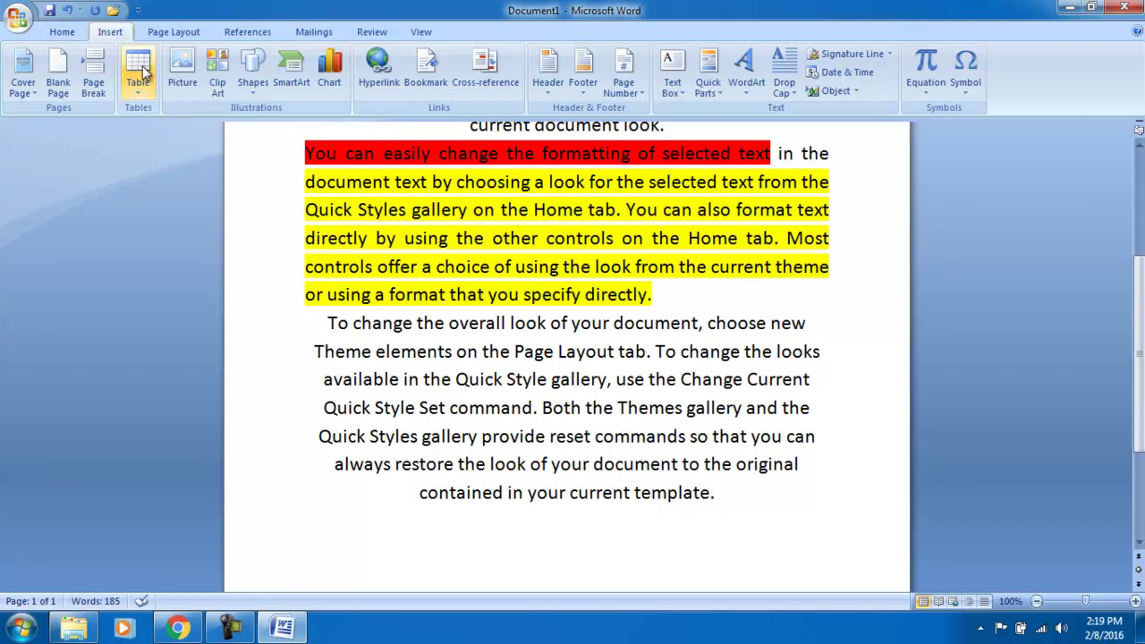
- Apply the Subtle Reference quick style to the yellow-shaded text after the red phrase
{"action": "left_click", "coordinate": [64, 36]}
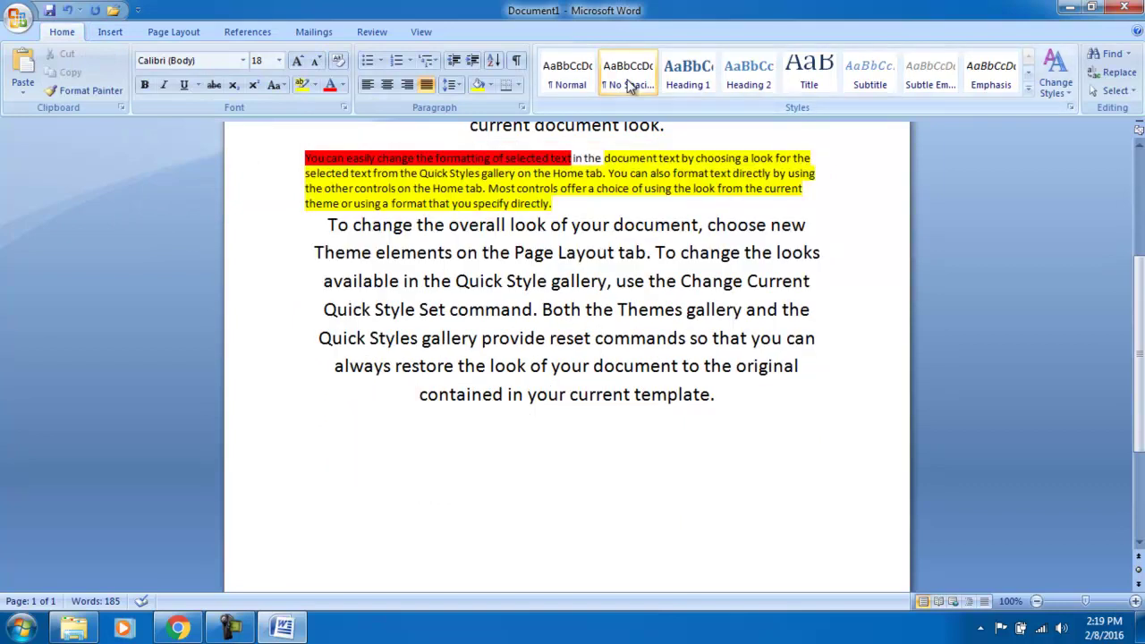
{"action": "mouse_move", "coordinate": [662, 295]}
{"action": "left_mouse_down"}
{"action": "mouse_move", "coordinate": [284, 161]}
{"action": "mouse_move", "coordinate": [284, 174]}
{"action": "left_mouse_up"}
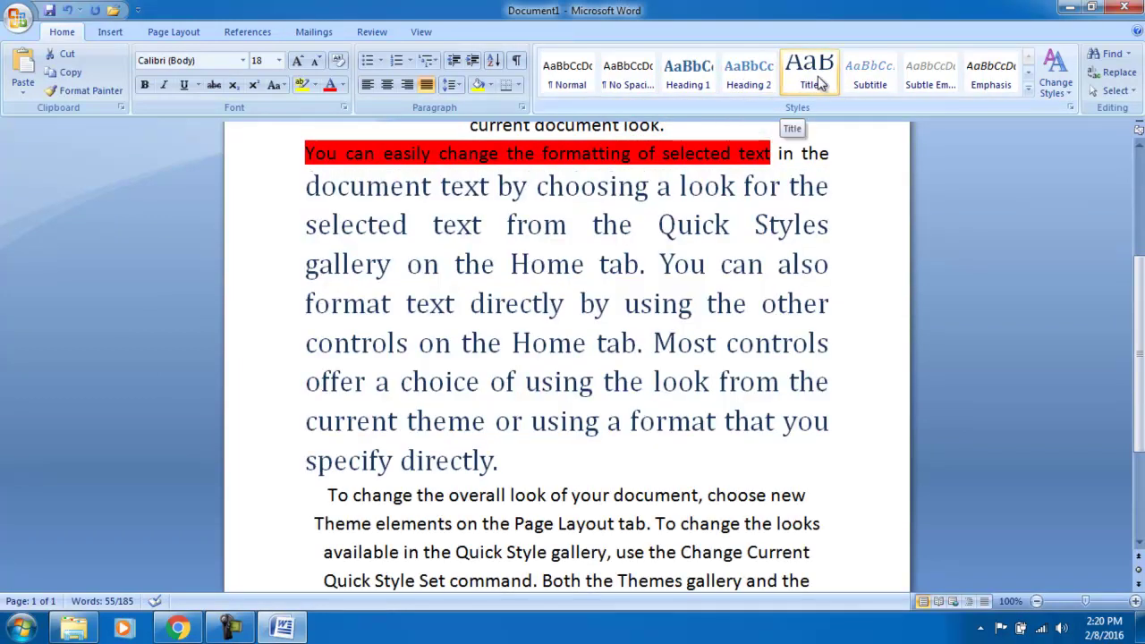
{"action": "left_click", "coordinate": [1029, 88]}
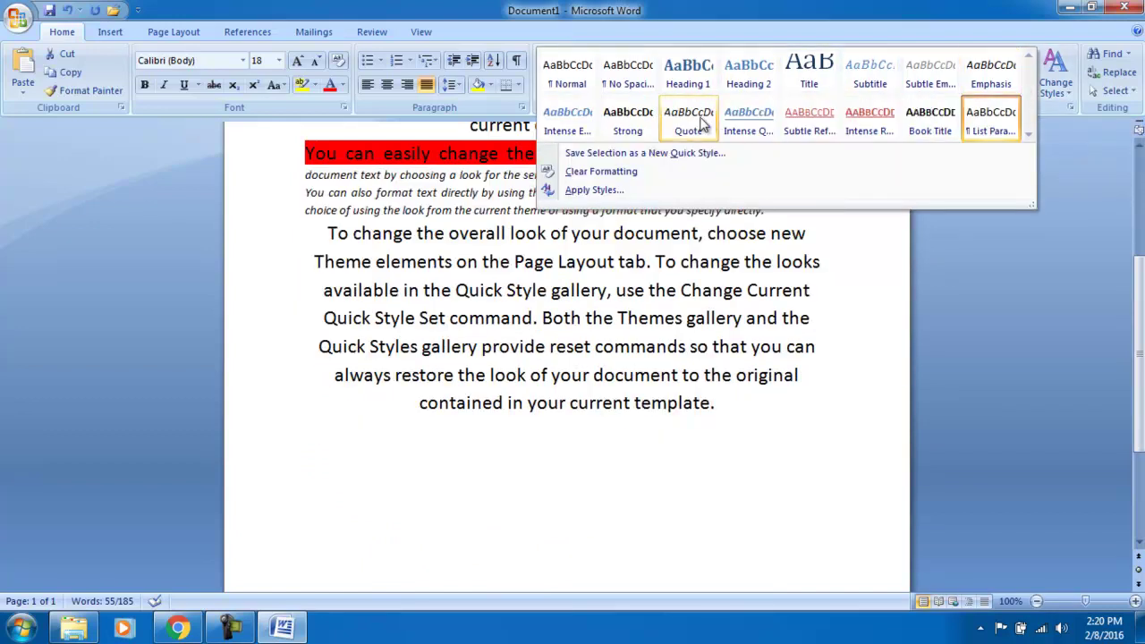
{"action": "left_click", "coordinate": [808, 119]}
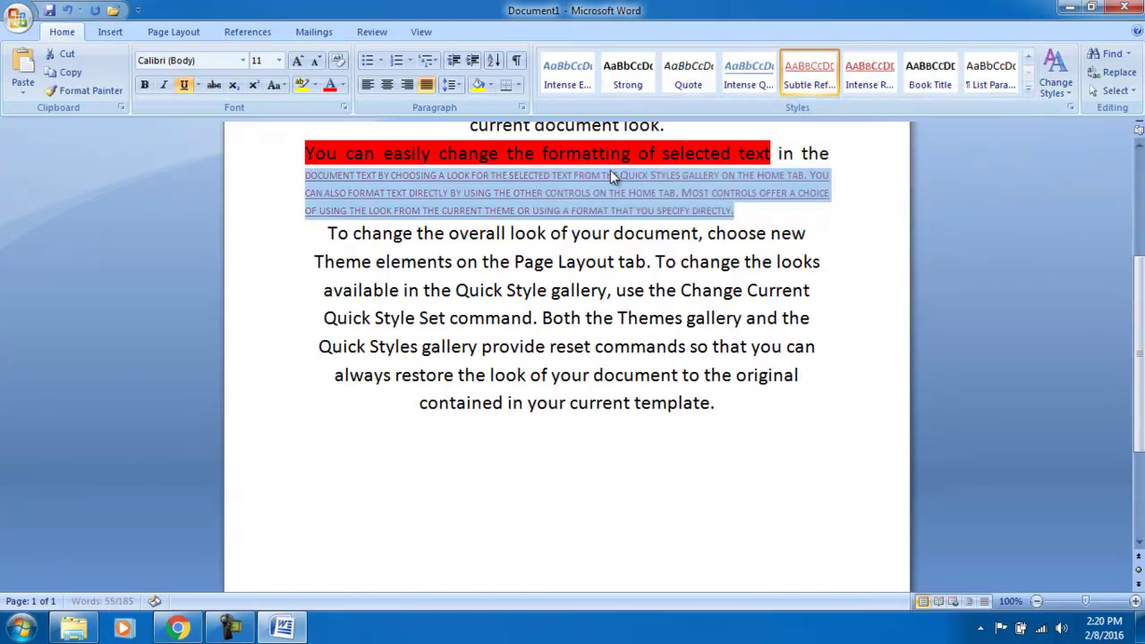
{"action": "left_click", "coordinate": [731, 208]}
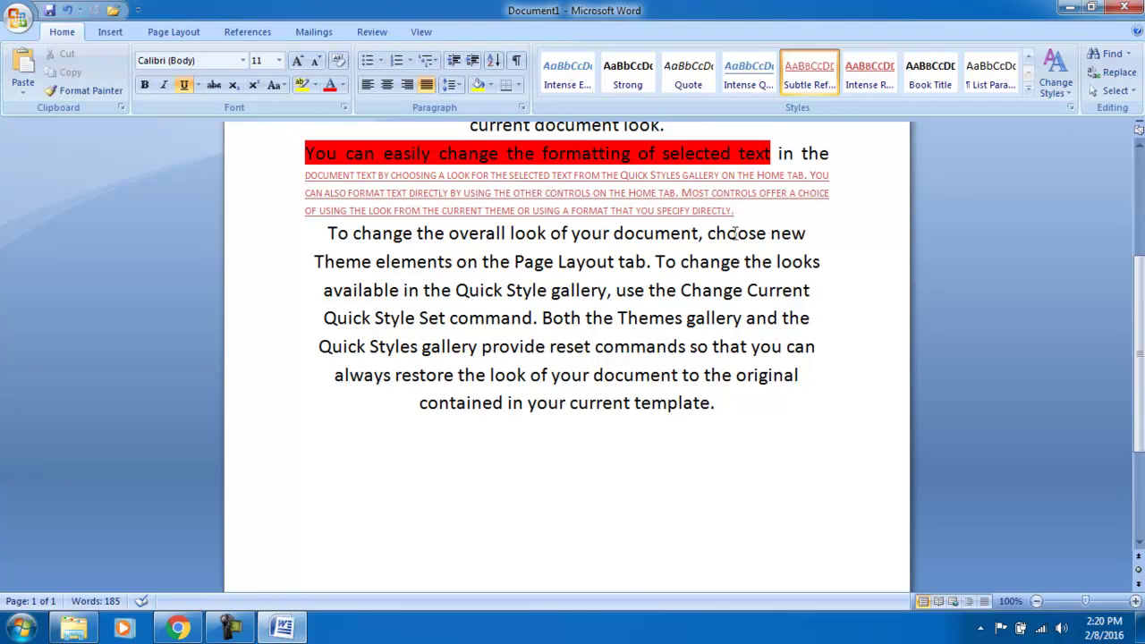
- Search for 'document' from the third paragraph, stepping through matches and wrapping to the start
{"action": "left_click_drag", "start_coordinate": [698, 233], "coordinate": [615, 235]}
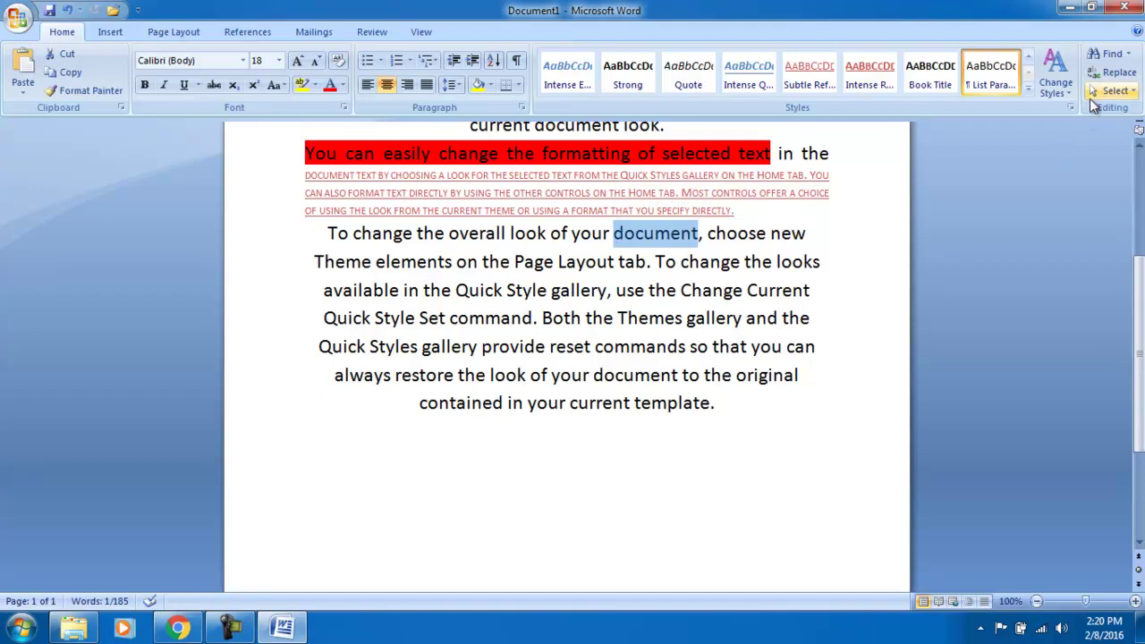
{"action": "left_click", "coordinate": [1109, 54]}
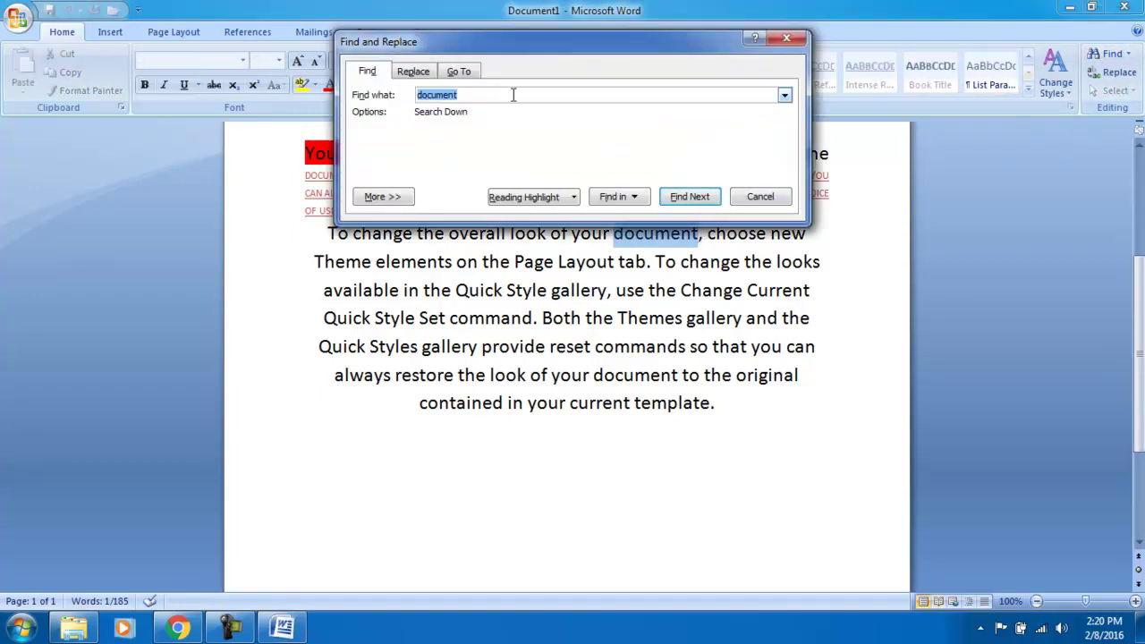
{"action": "key", "text": "BackSpace"}
{"action": "type", "text": "d"}
{"action": "left_click", "coordinate": [688, 196]}
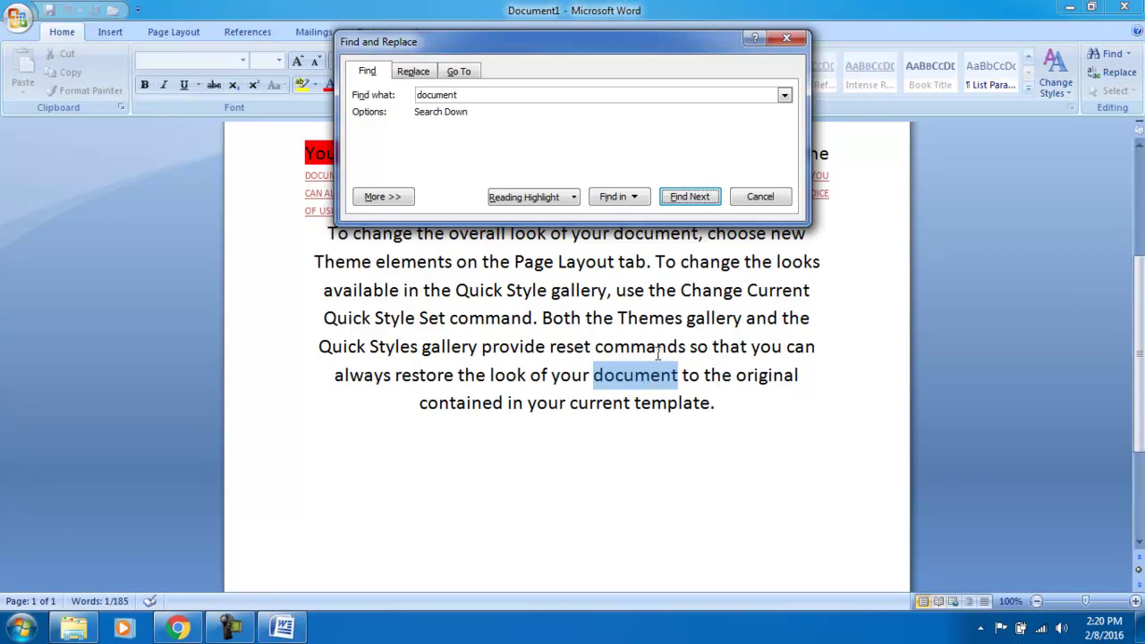
{"action": "left_click", "coordinate": [693, 199]}
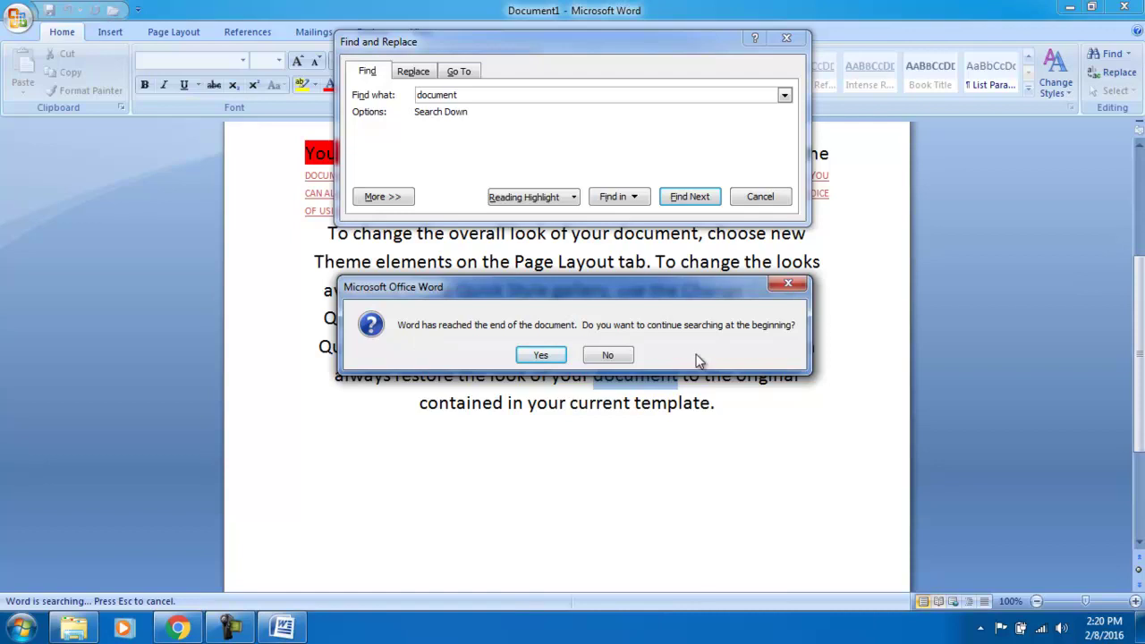
{"action": "left_click", "coordinate": [542, 355]}
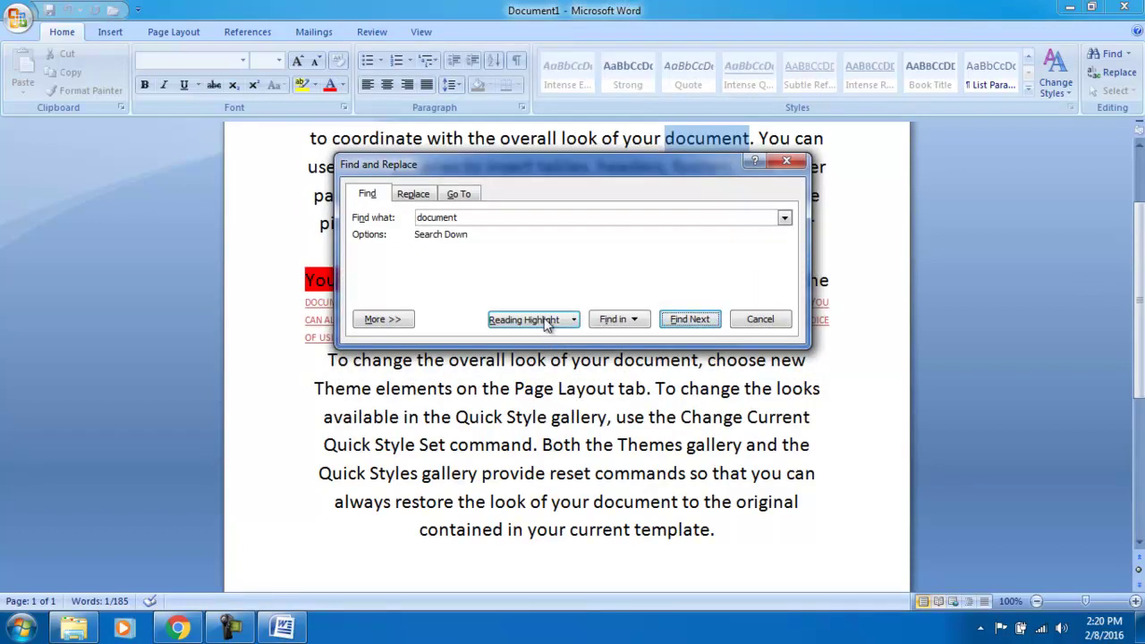
{"action": "left_click", "coordinate": [760, 322]}
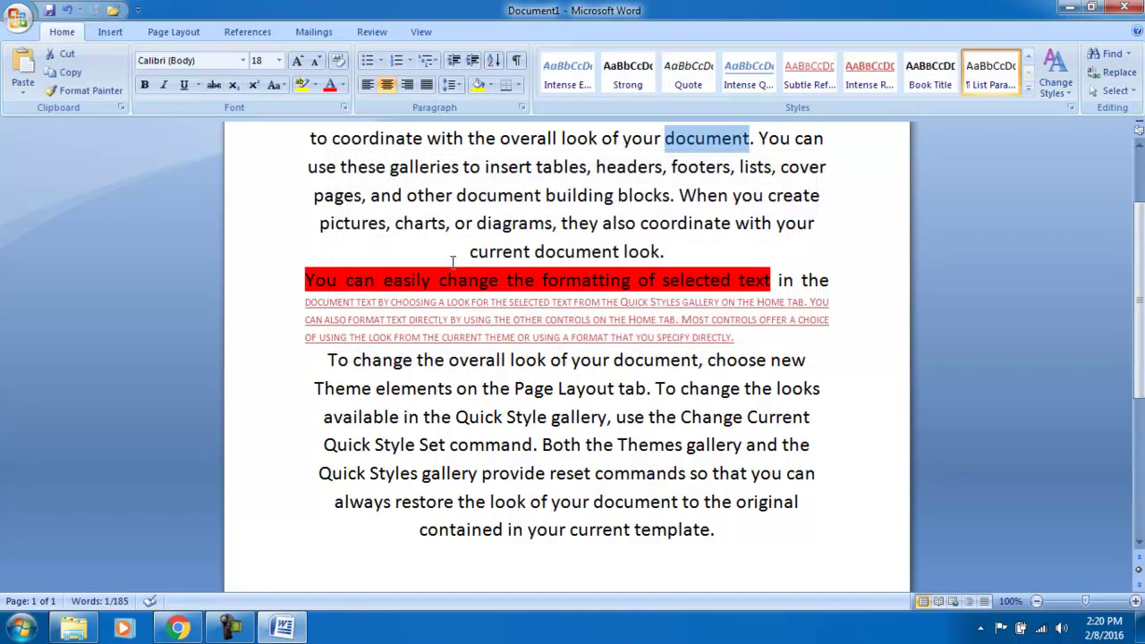
- Search for 'look', stepping through its matches until reaching 'looks' in the third paragraph
{"action": "left_click", "coordinate": [1109, 54]}
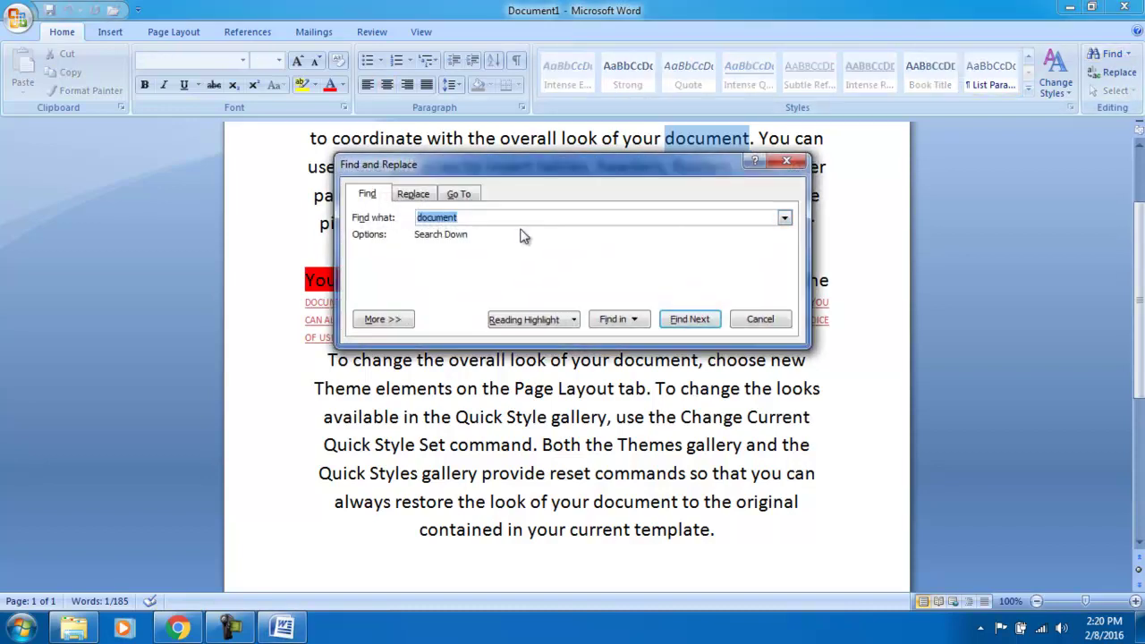
{"action": "type", "text": "lo"}
{"action": "left_click", "coordinate": [683, 319]}
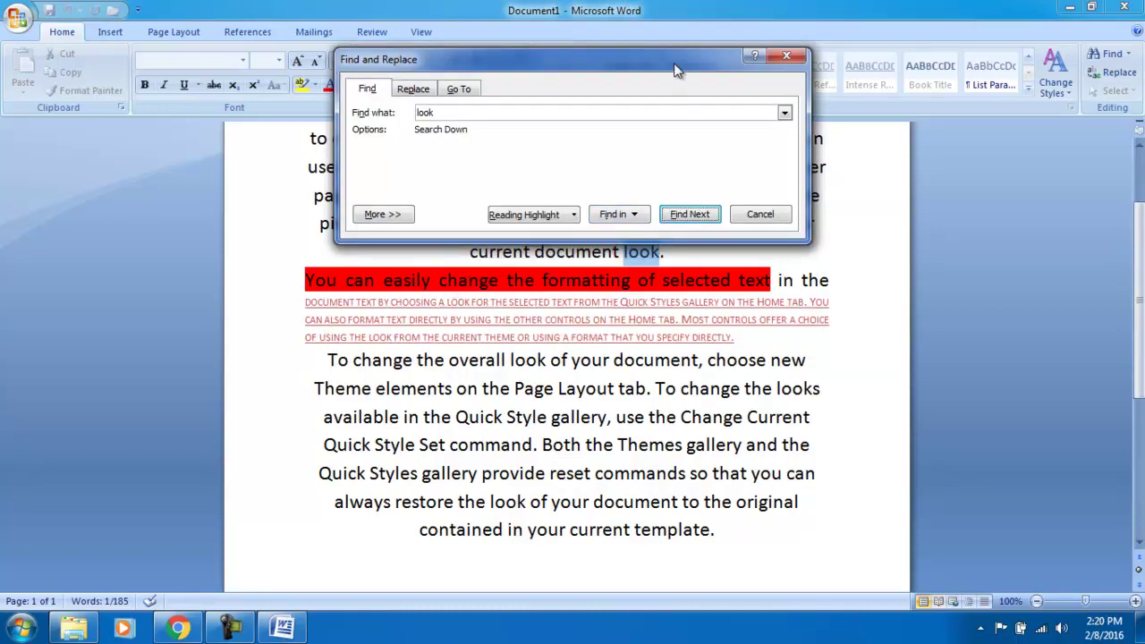
{"action": "left_click_drag", "start_coordinate": [678, 69], "coordinate": [713, 28]}
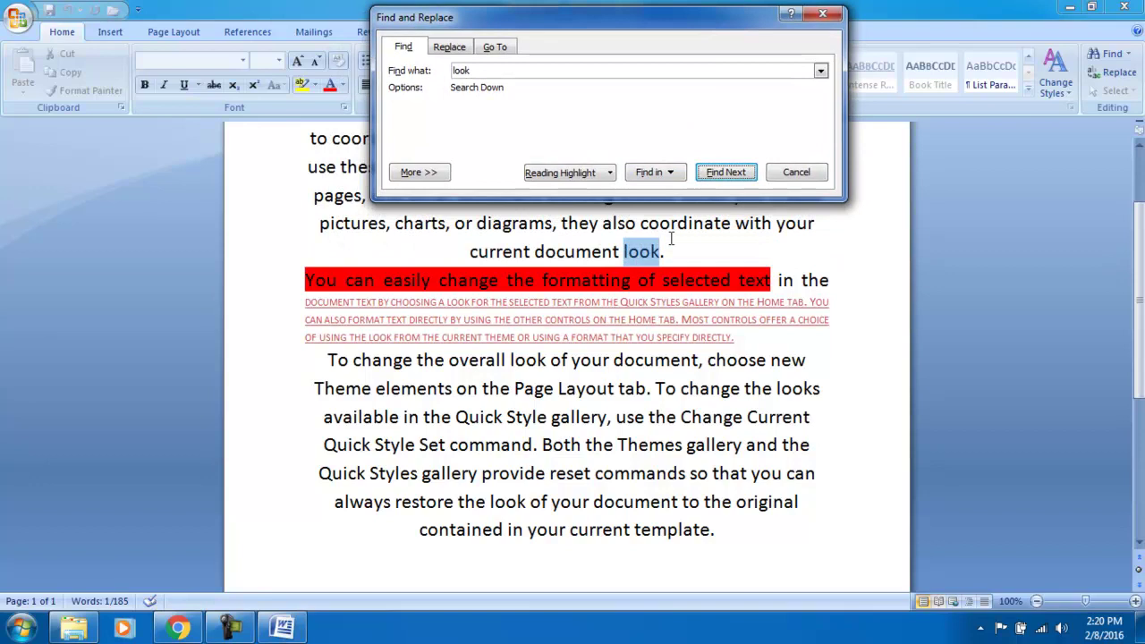
{"action": "left_click", "coordinate": [739, 175]}
{"action": "key", "text": "Return"}
{"action": "key", "text": "Return"}
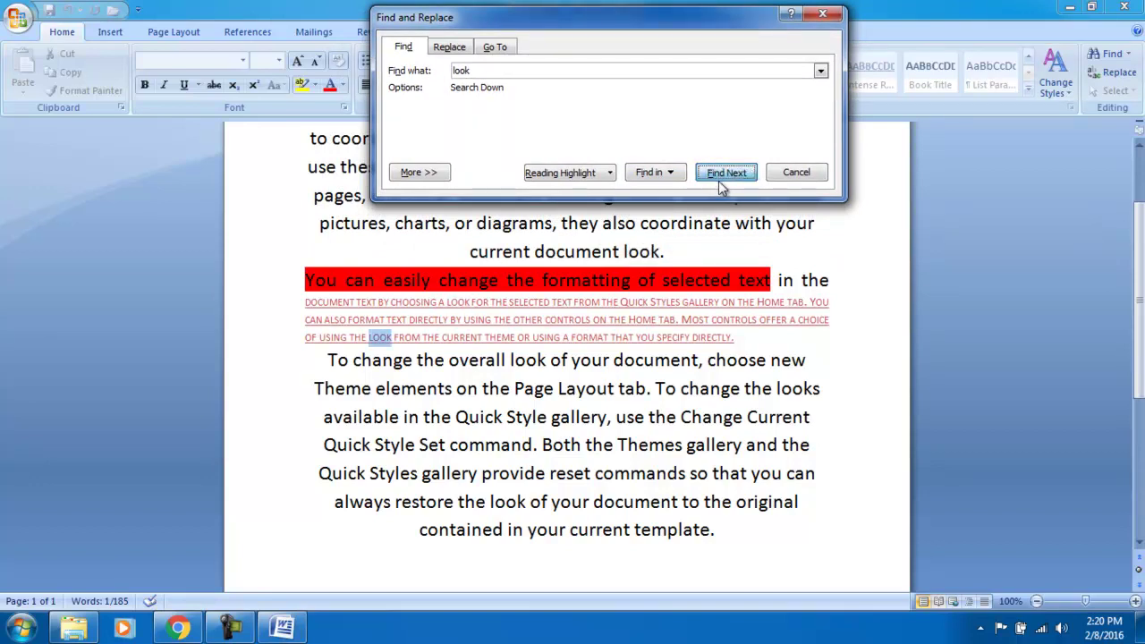
{"action": "left_click", "coordinate": [719, 175]}
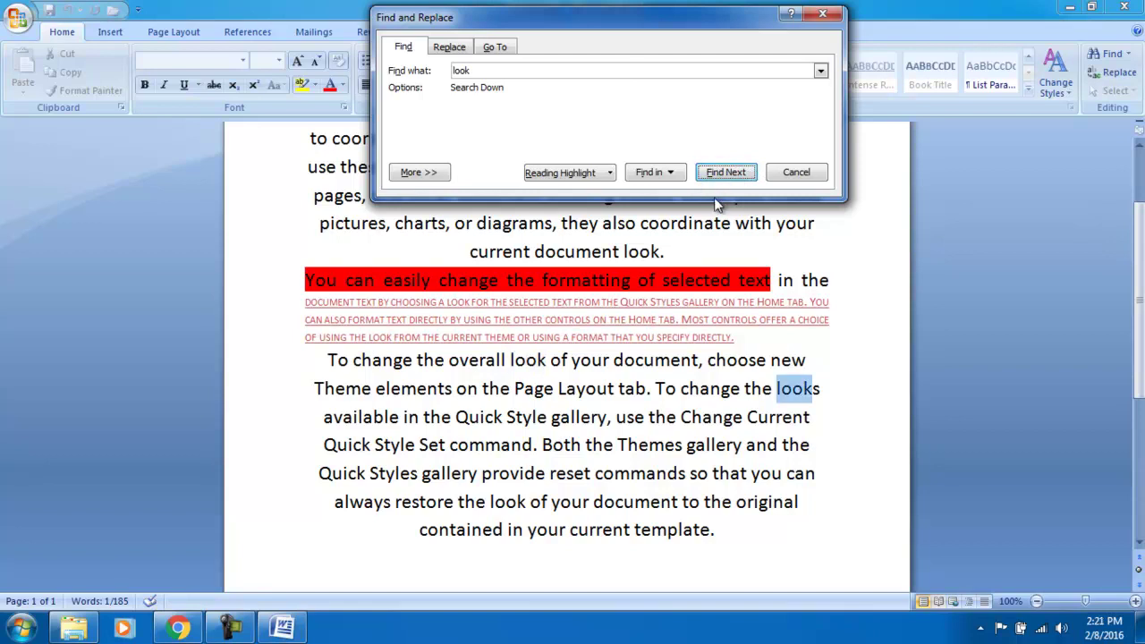
{"action": "left_click", "coordinate": [792, 173]}
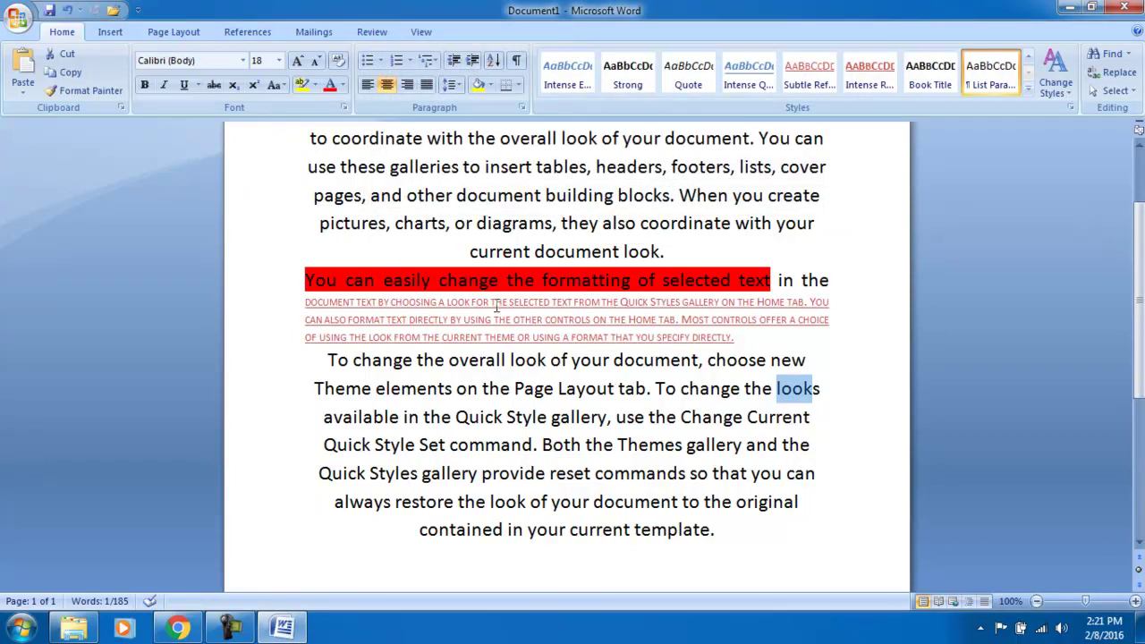
- Replace 'document' with 'file' in the last paragraph's sentence about restoring the original look
{"action": "left_click", "coordinate": [1114, 72]}
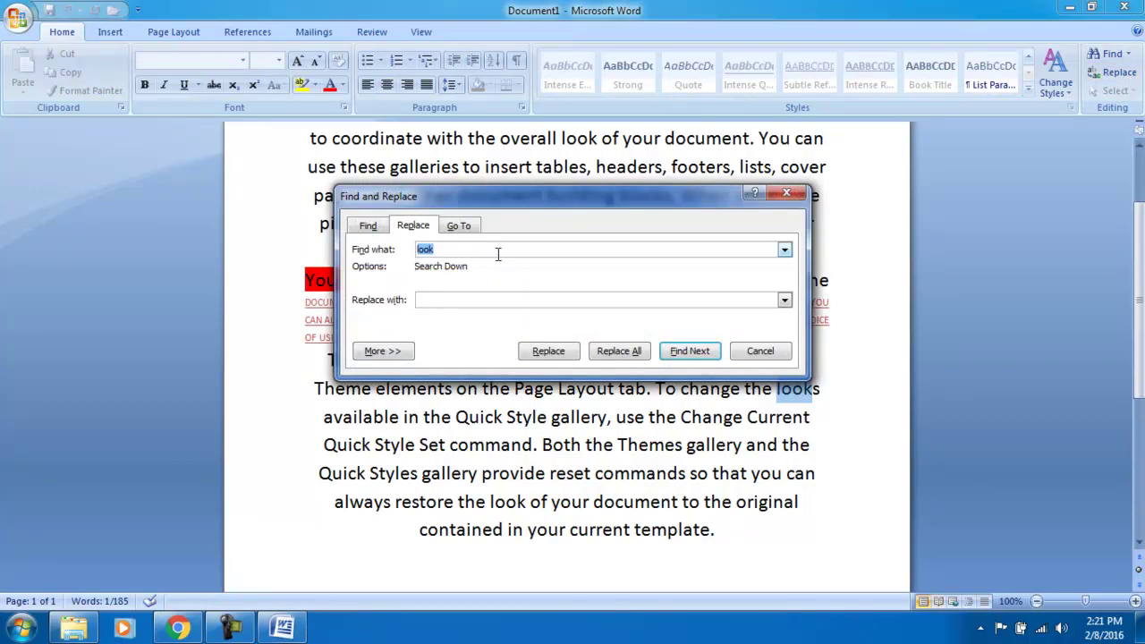
{"action": "key", "text": "BackSpace"}
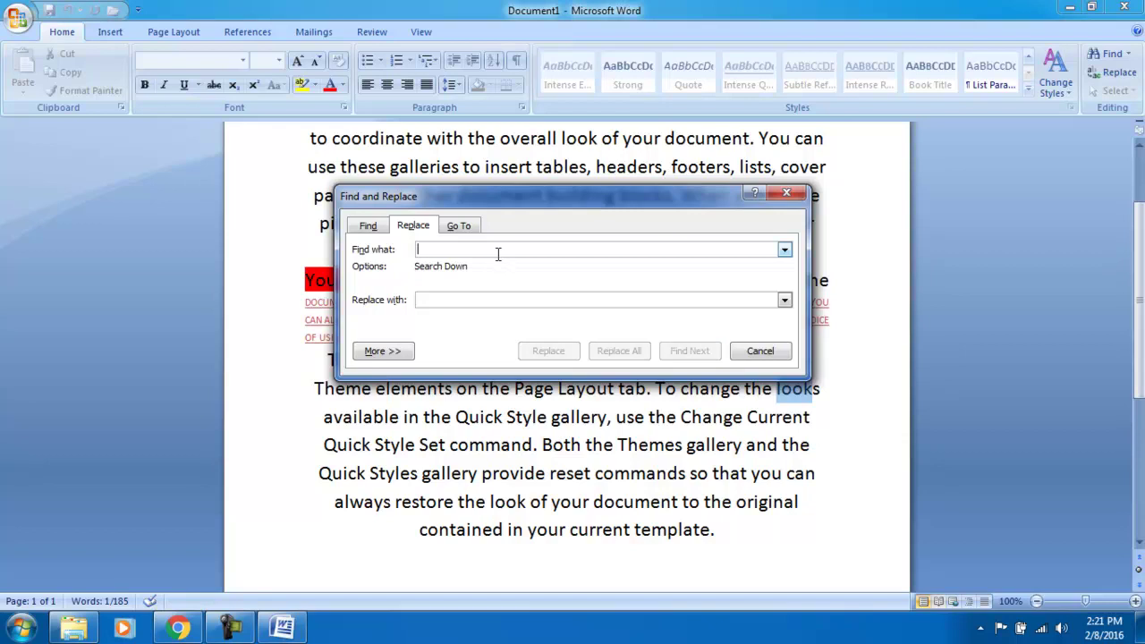
{"action": "type", "text": "document"}
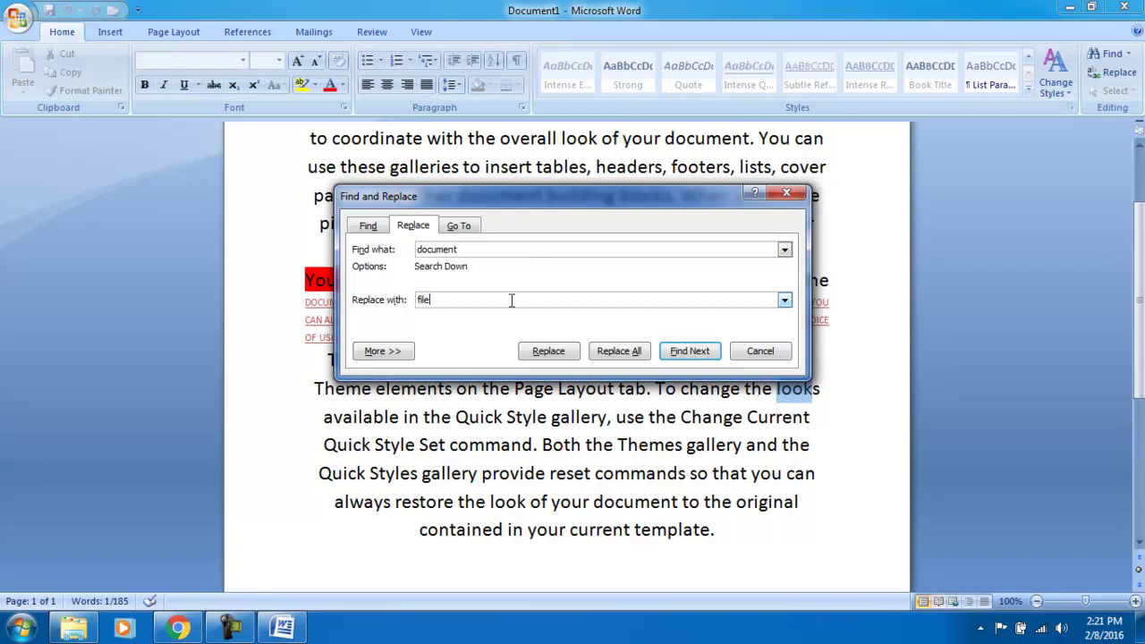
{"action": "left_click", "coordinate": [549, 354]}
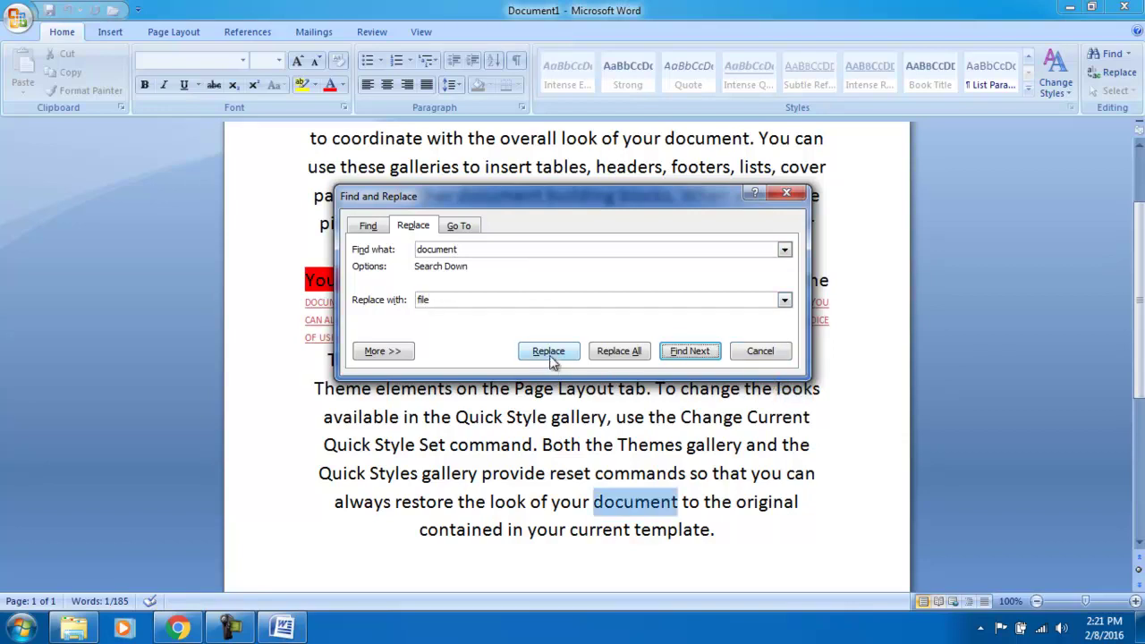
{"action": "left_click", "coordinate": [552, 352]}
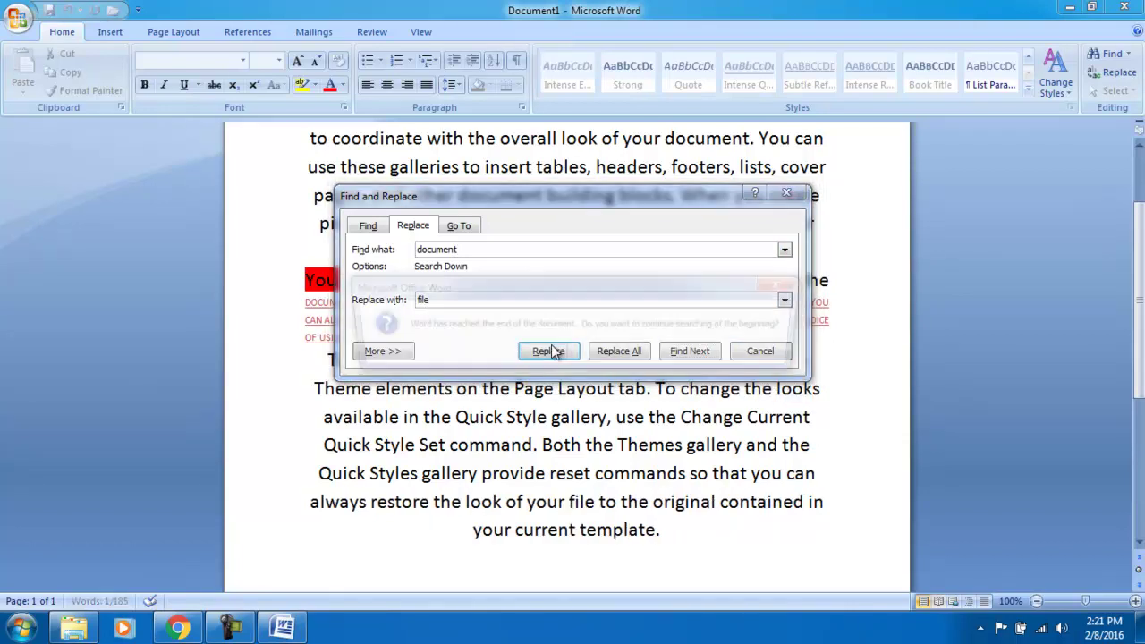
{"action": "left_click", "coordinate": [544, 357]}
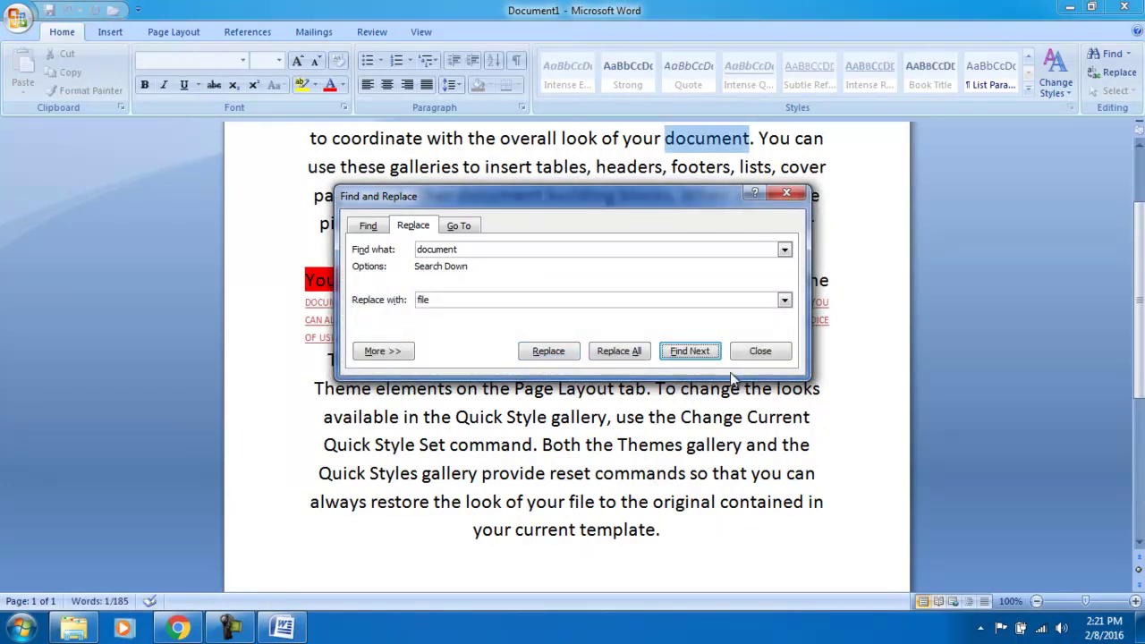
{"action": "left_click", "coordinate": [761, 351]}
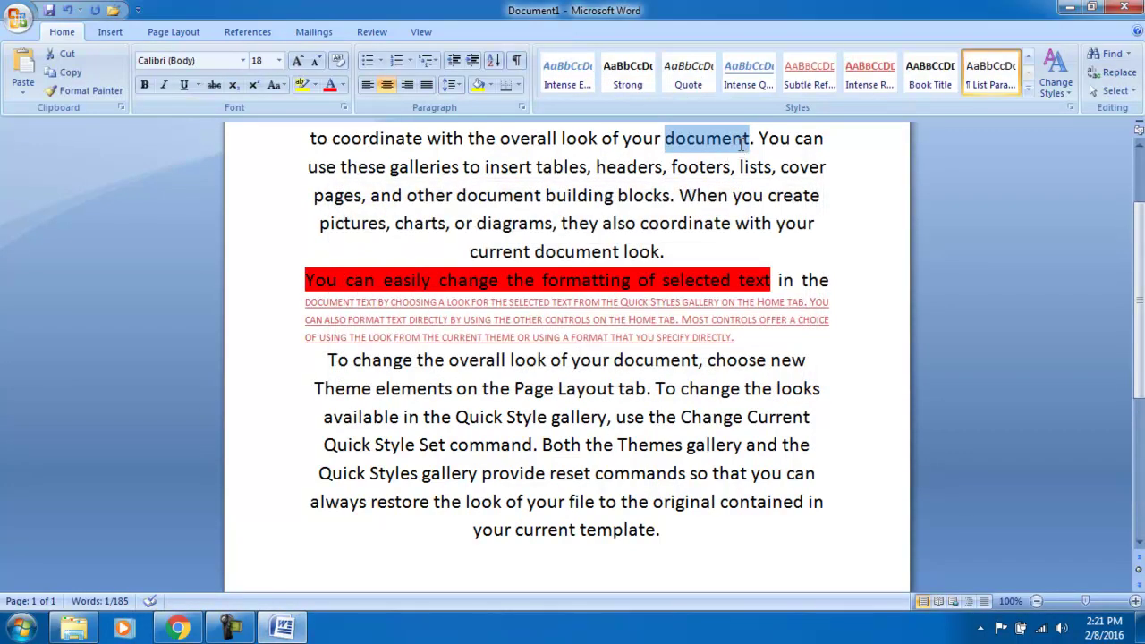
{"action": "left_click", "coordinate": [768, 162]}
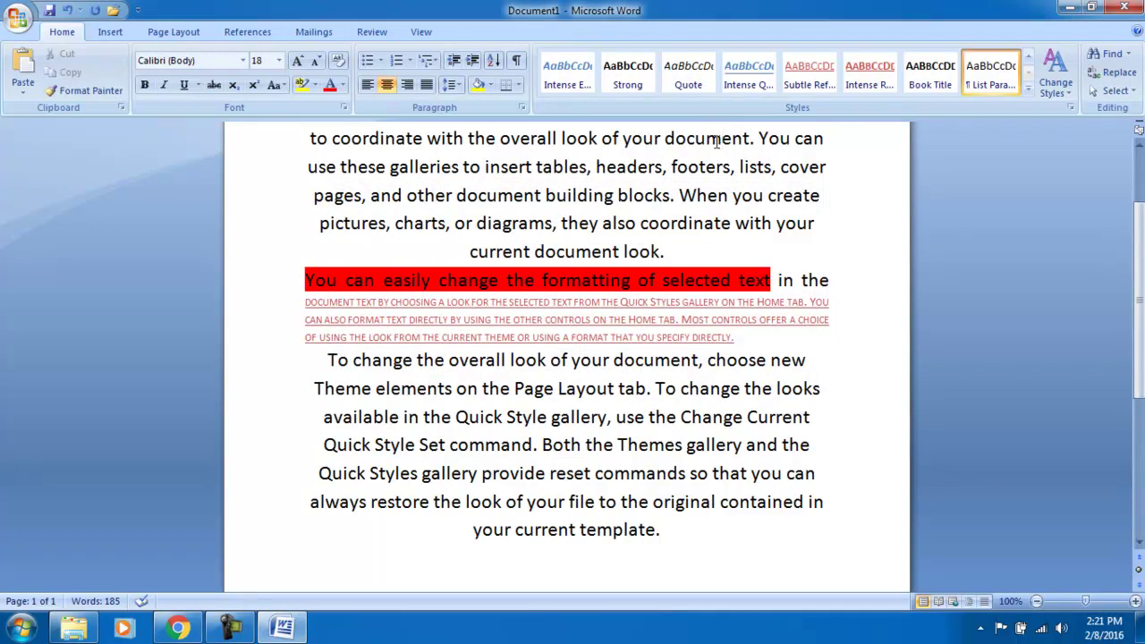
{"action": "left_click", "coordinate": [722, 138]}
- Replace four more 'document's with 'file', including 'other file building blocks' and 'overall look of your file'
{"action": "key", "text": "ctrl+f"}
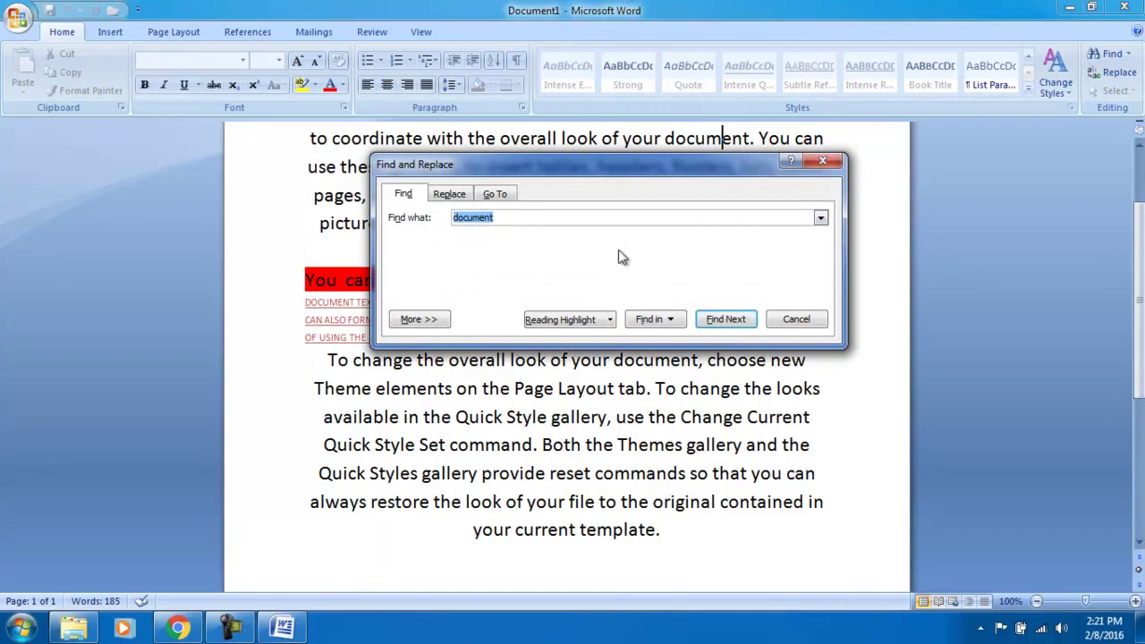
{"action": "left_click_drag", "start_coordinate": [611, 179], "coordinate": [753, 256]}
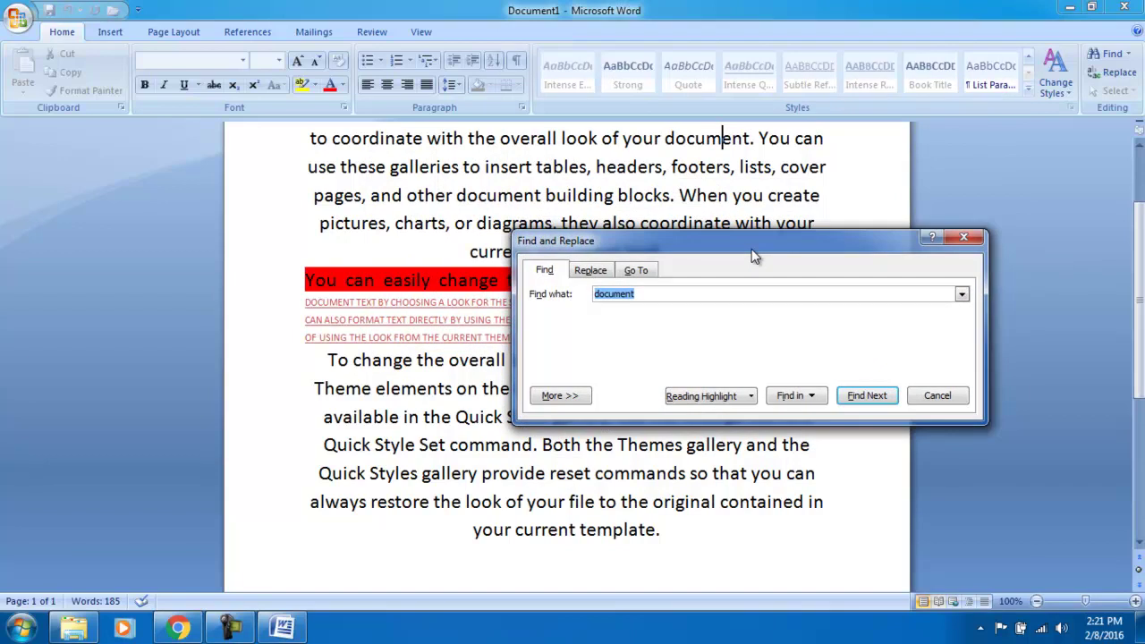
{"action": "left_click", "coordinate": [592, 270]}
{"action": "left_click", "coordinate": [623, 348]}
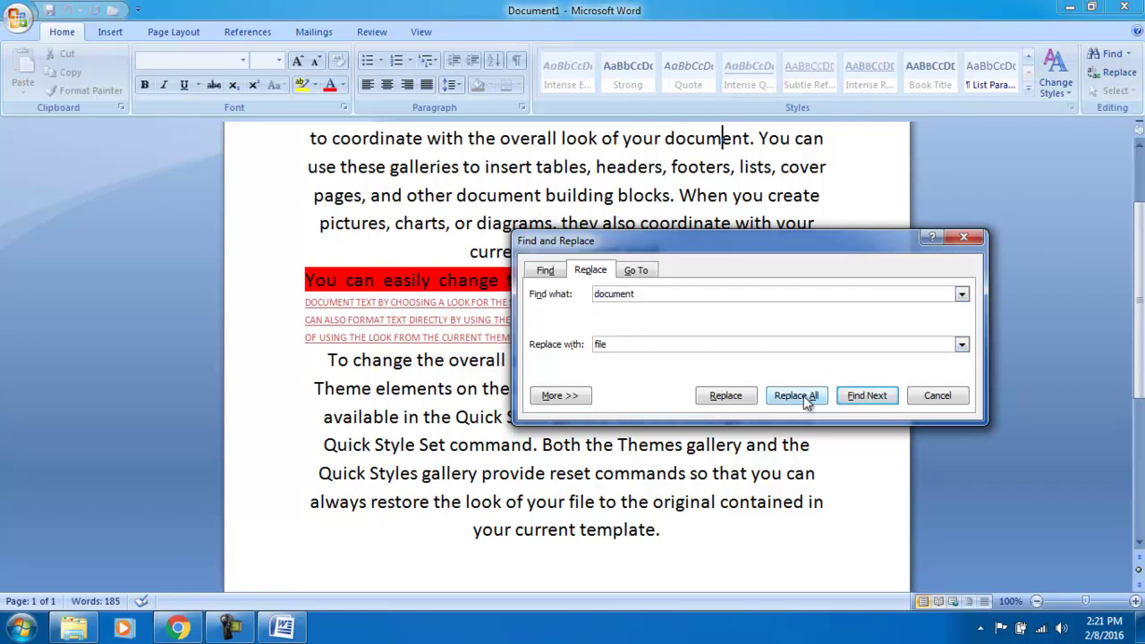
{"action": "left_click", "coordinate": [727, 402]}
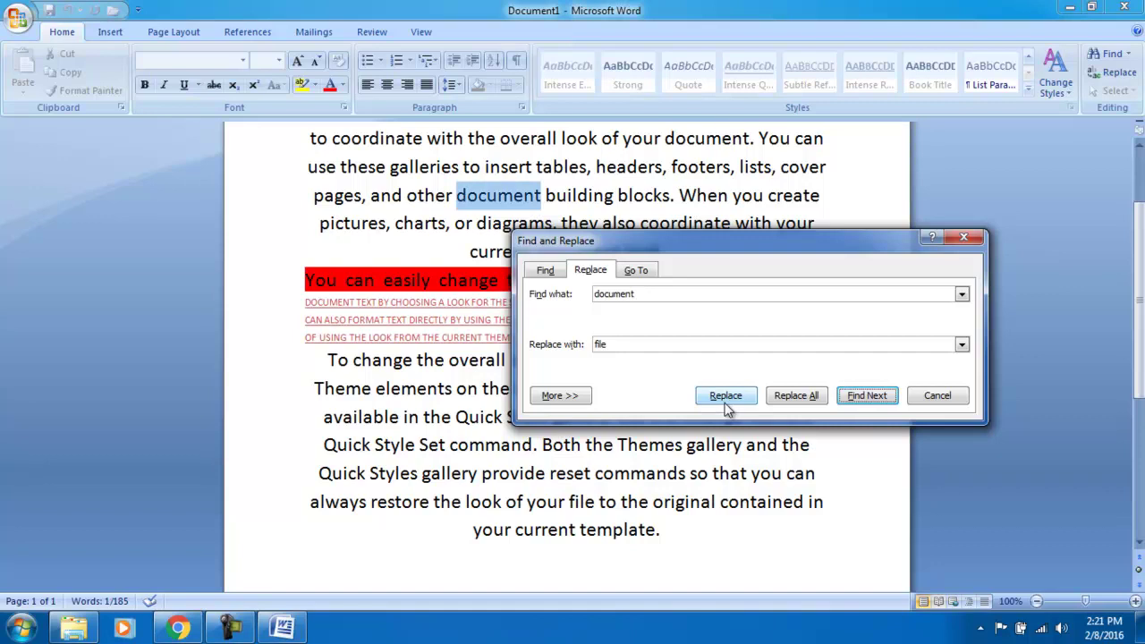
{"action": "left_click", "coordinate": [729, 394]}
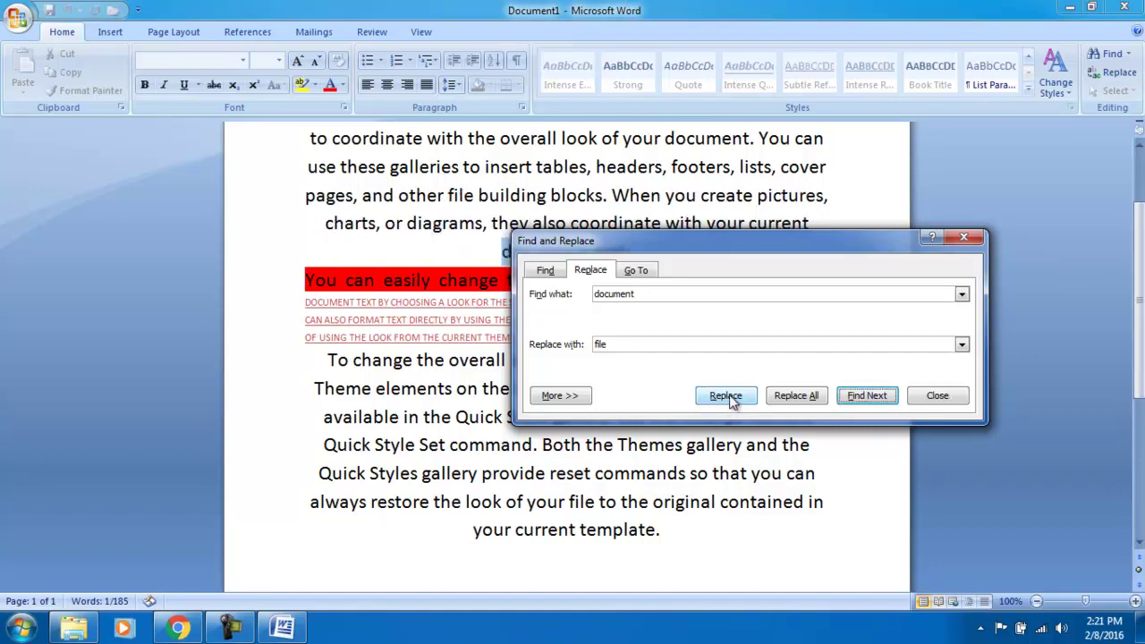
{"action": "left_click", "coordinate": [747, 400]}
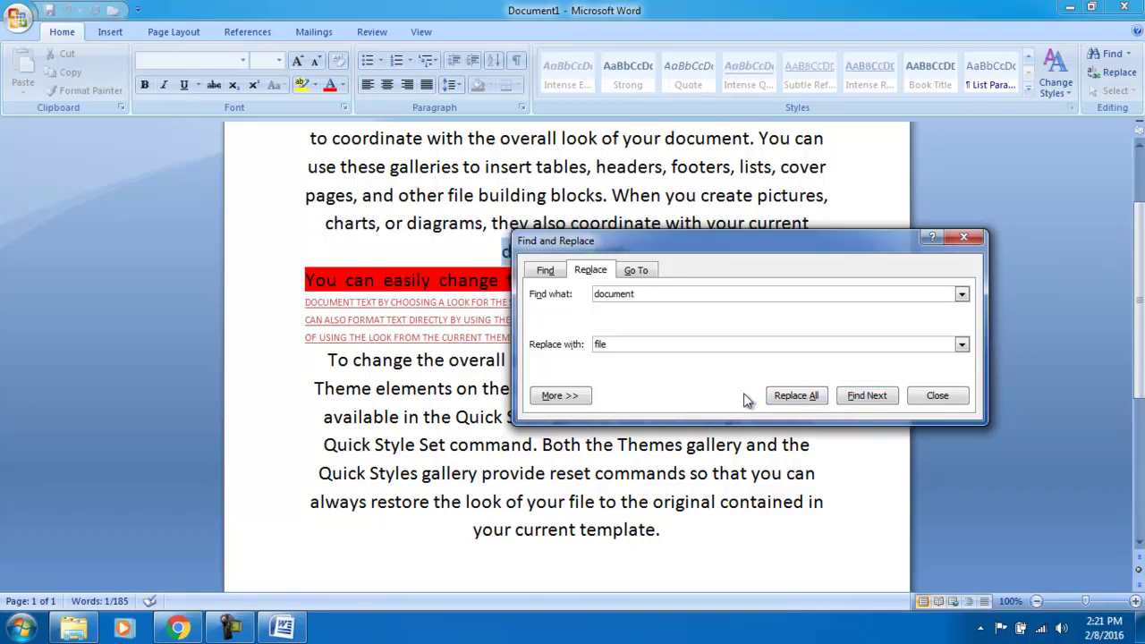
{"action": "left_click", "coordinate": [743, 394]}
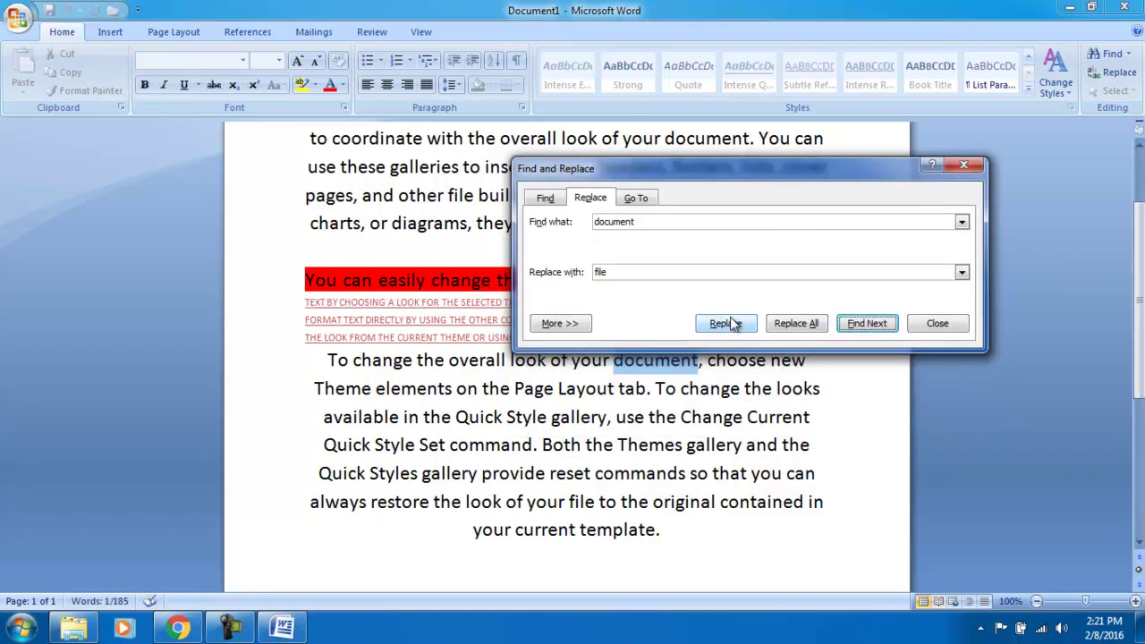
{"action": "left_click", "coordinate": [722, 324]}
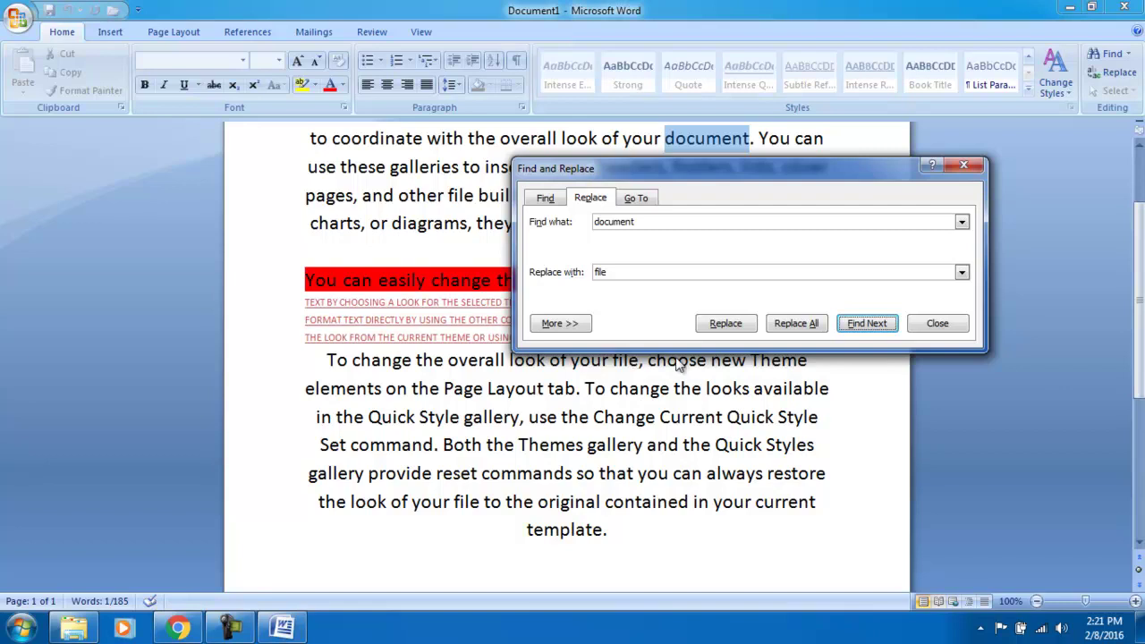
{"action": "left_click", "coordinate": [937, 323]}
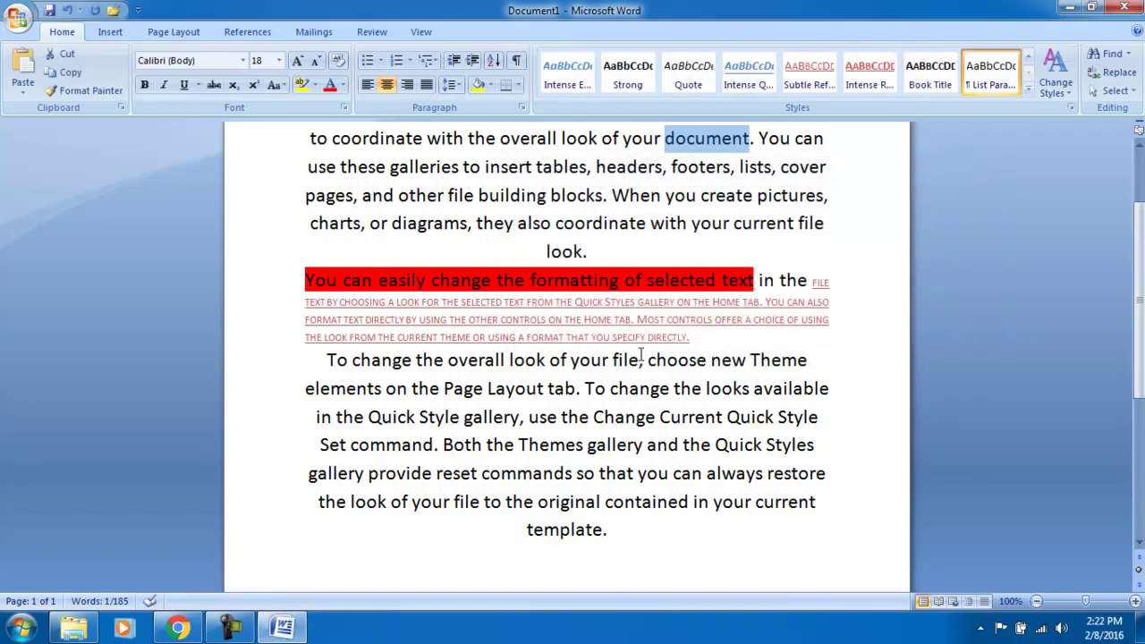
{"action": "left_click_drag", "start_coordinate": [640, 358], "coordinate": [613, 358]}
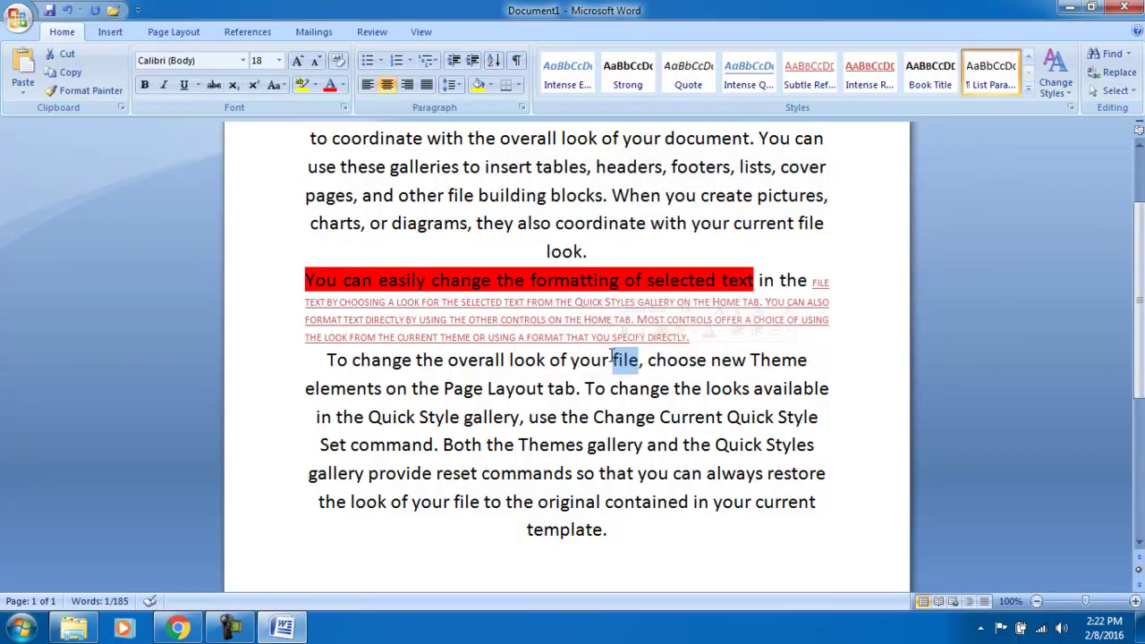